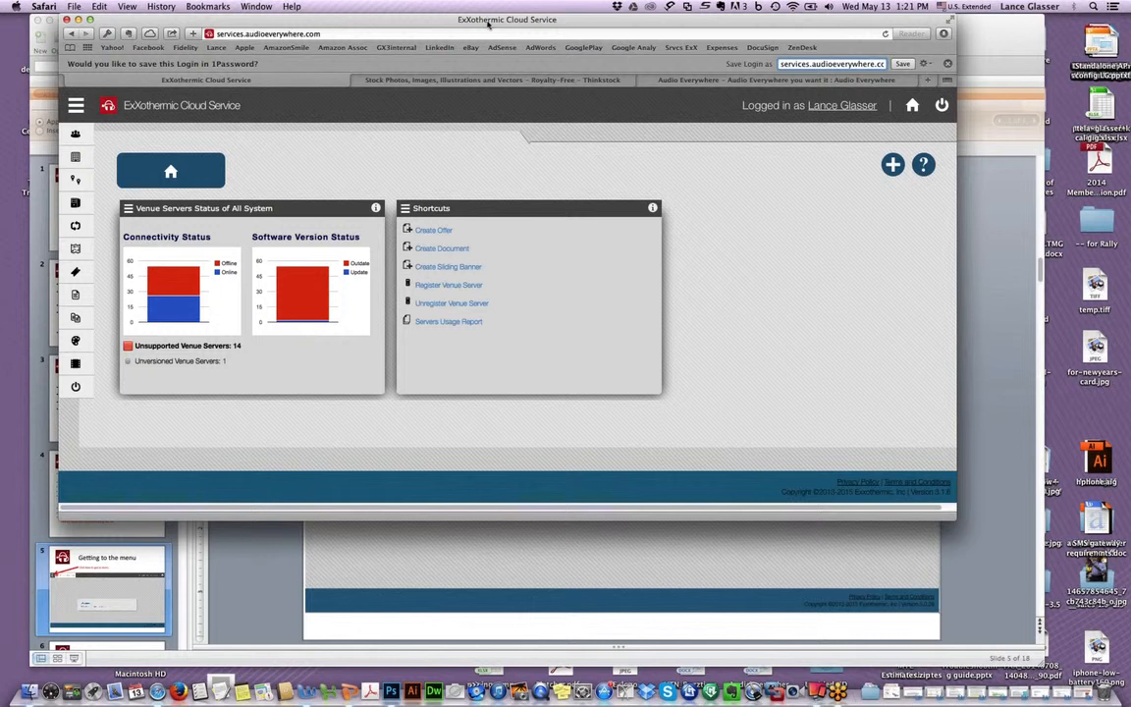
Examine the venue server connectivity and software version charts on the cloud service home page.
drag(444, 24, 556, 55)
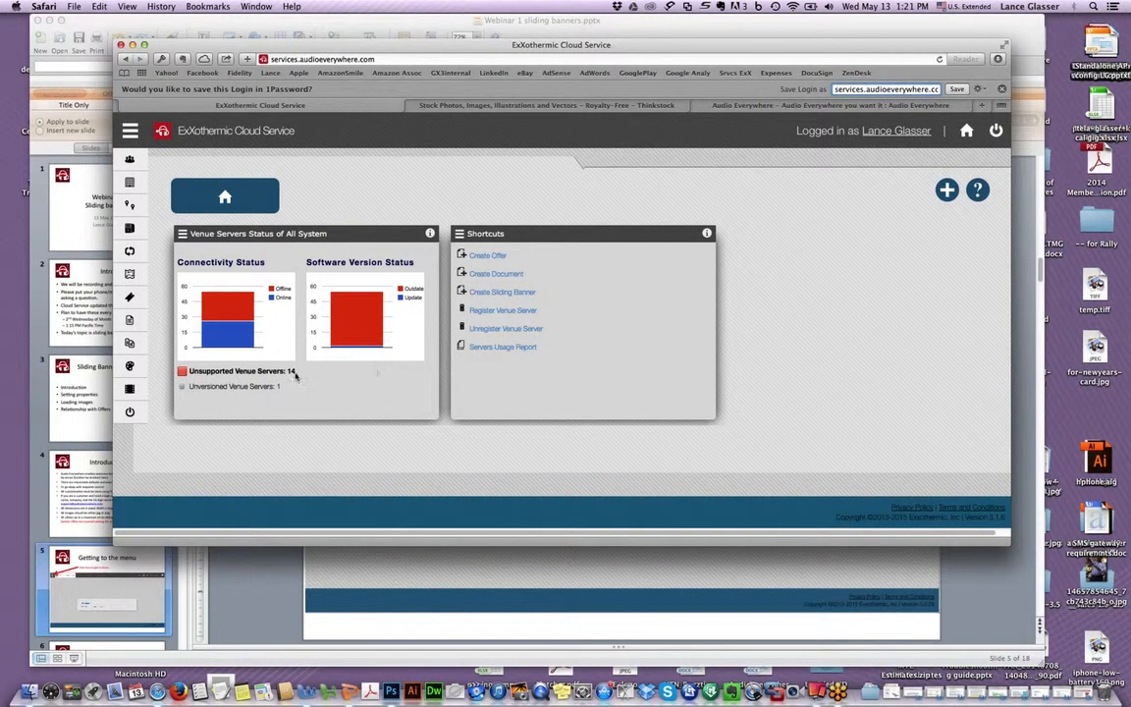
mouse_move(244, 314)
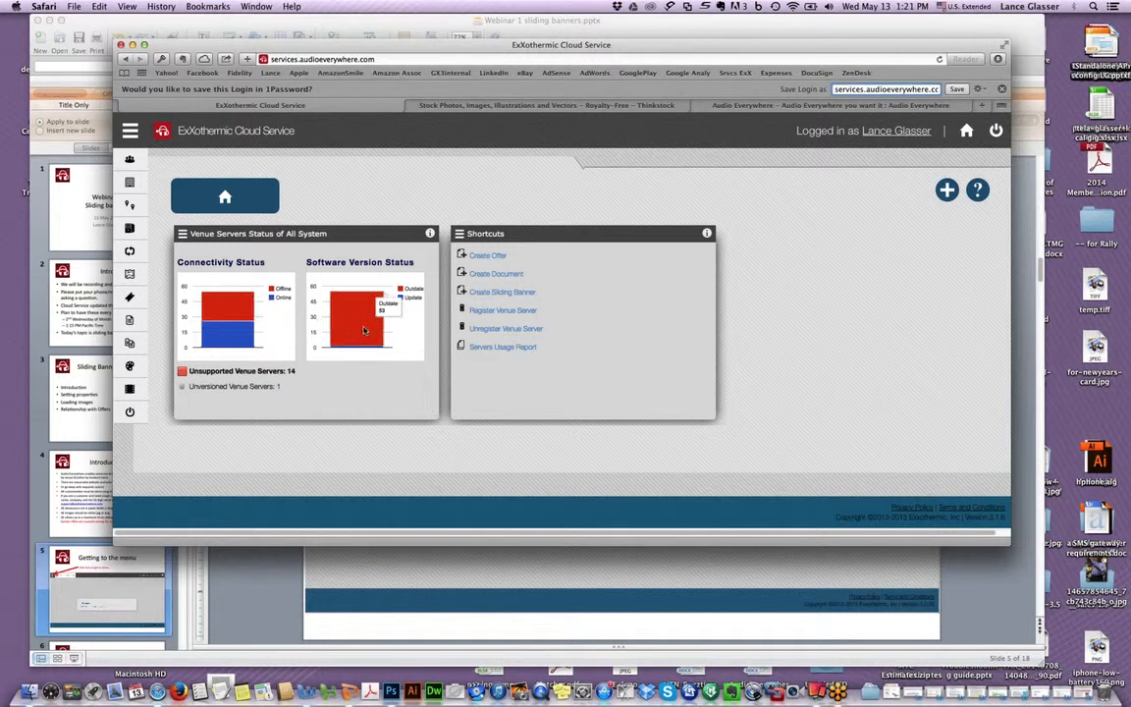
mouse_move(369, 321)
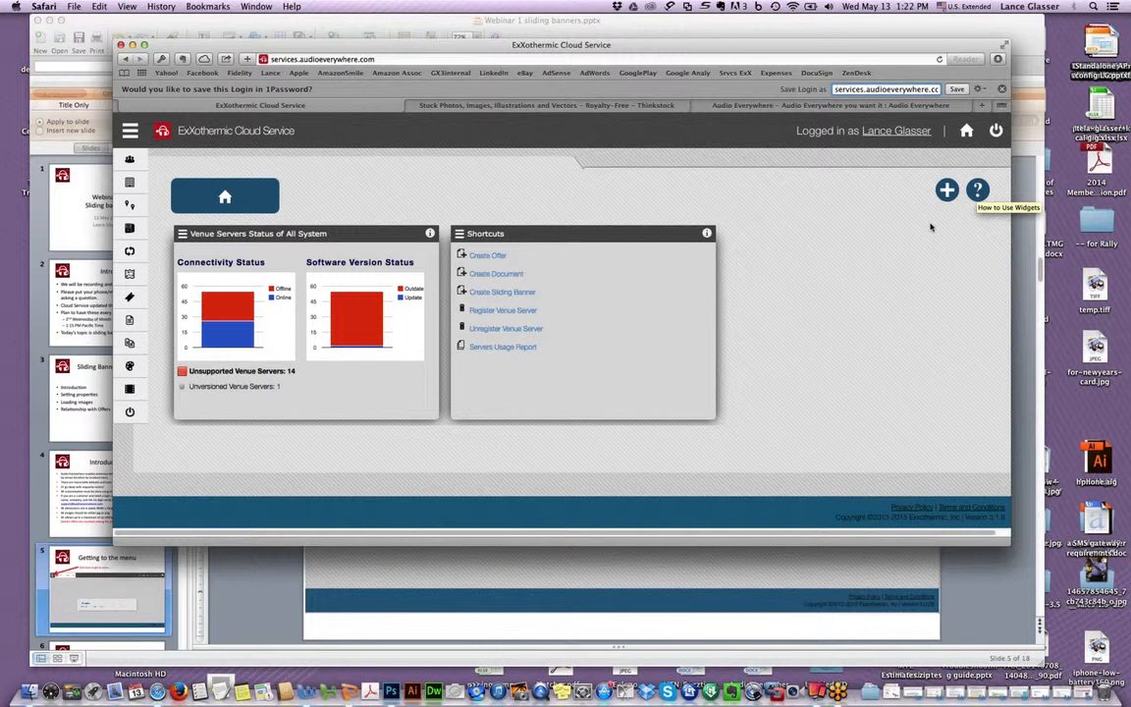
click(621, 585)
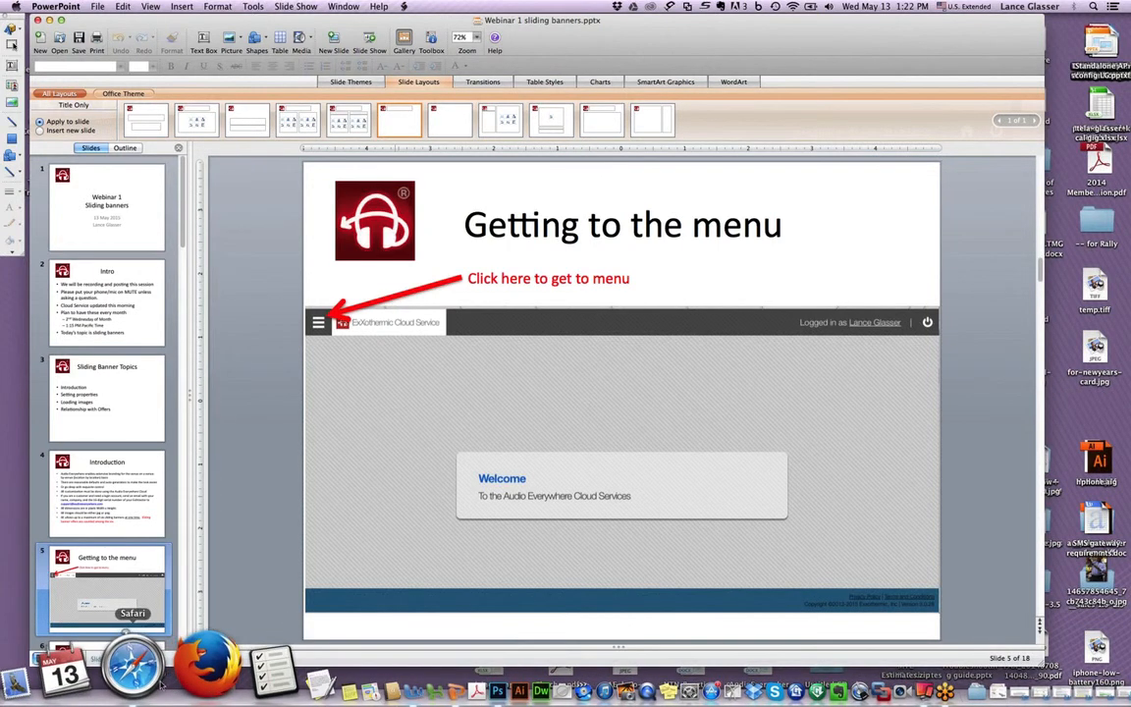
click(126, 668)
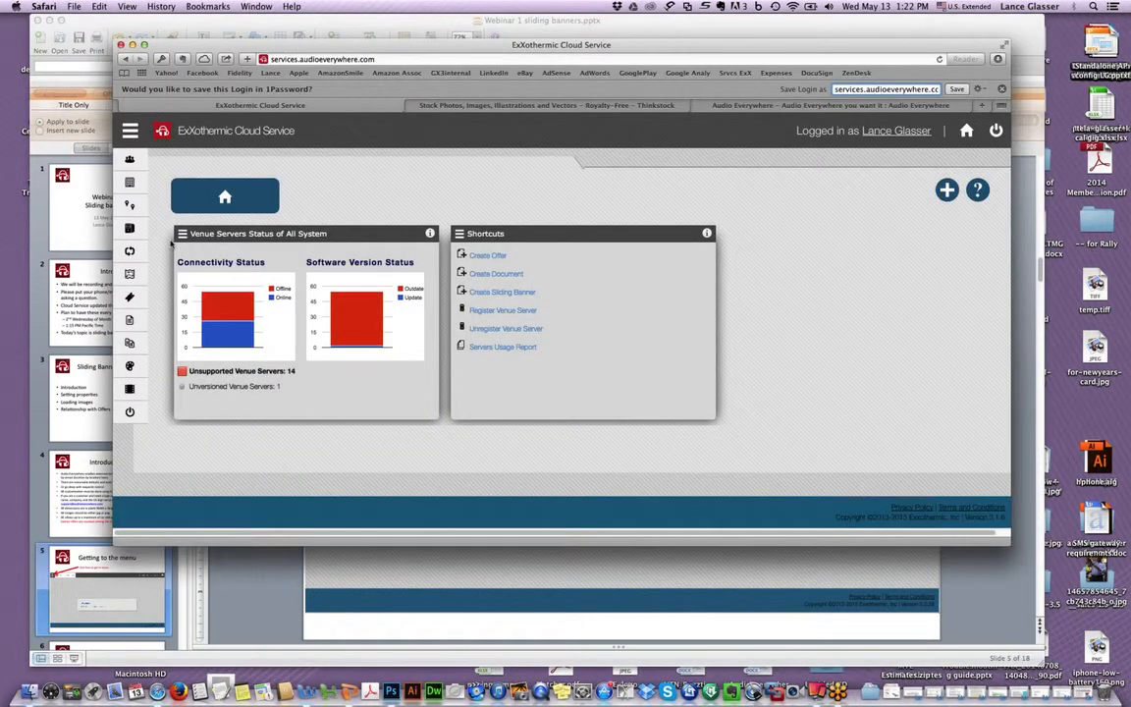
Examine the navigation menu's options under Sliding Banners, Offers and App Theme Settings.
mouse_move(131, 183)
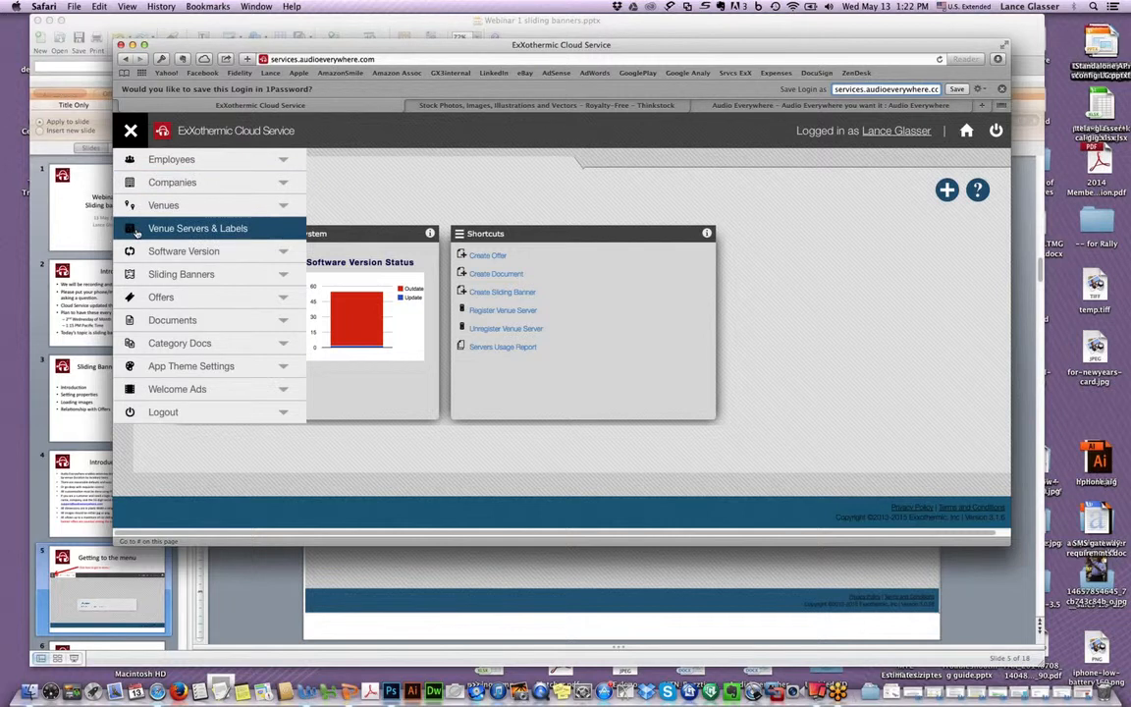
click(282, 275)
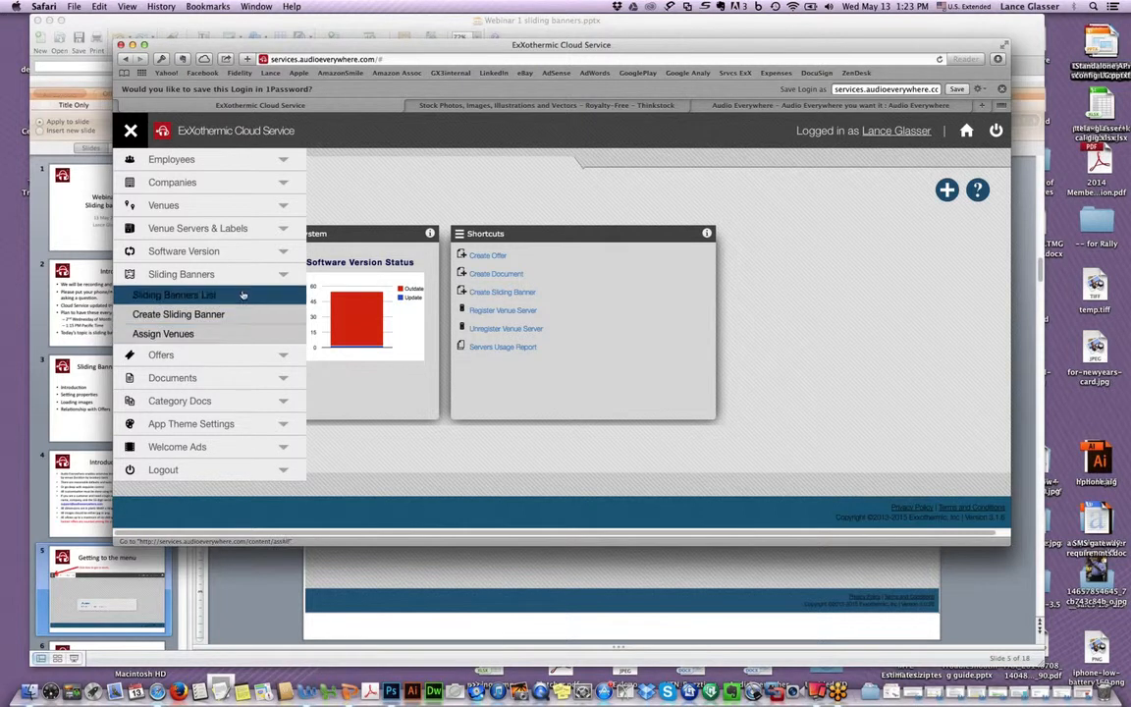
click(282, 357)
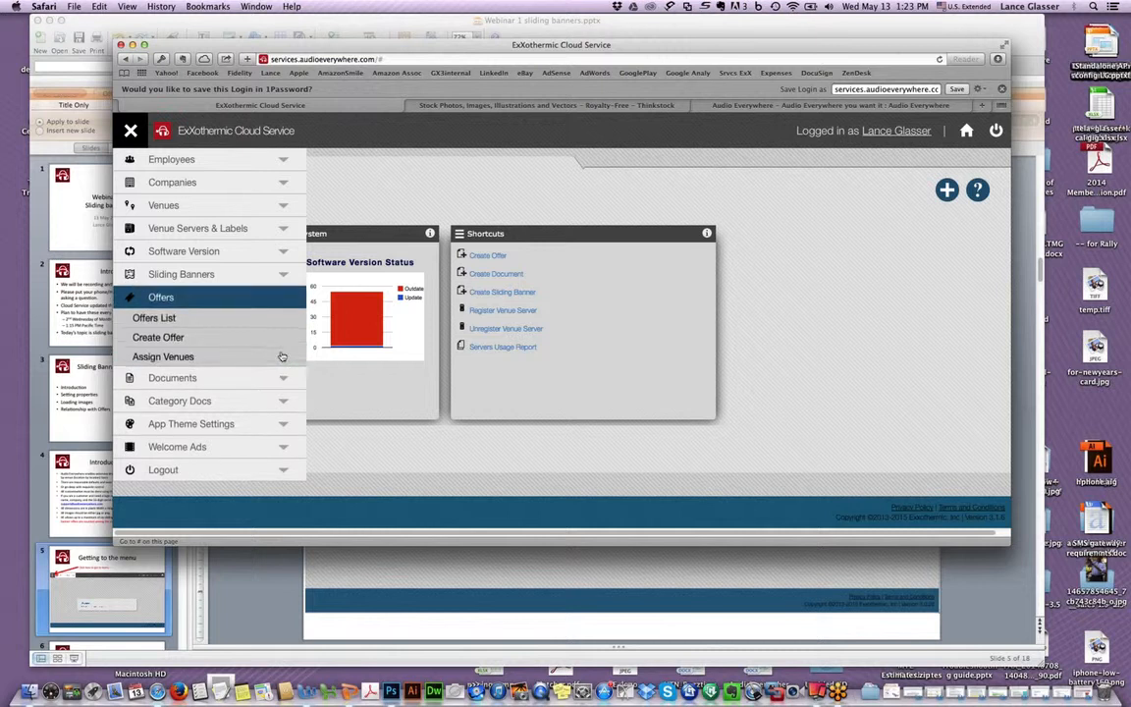
click(282, 424)
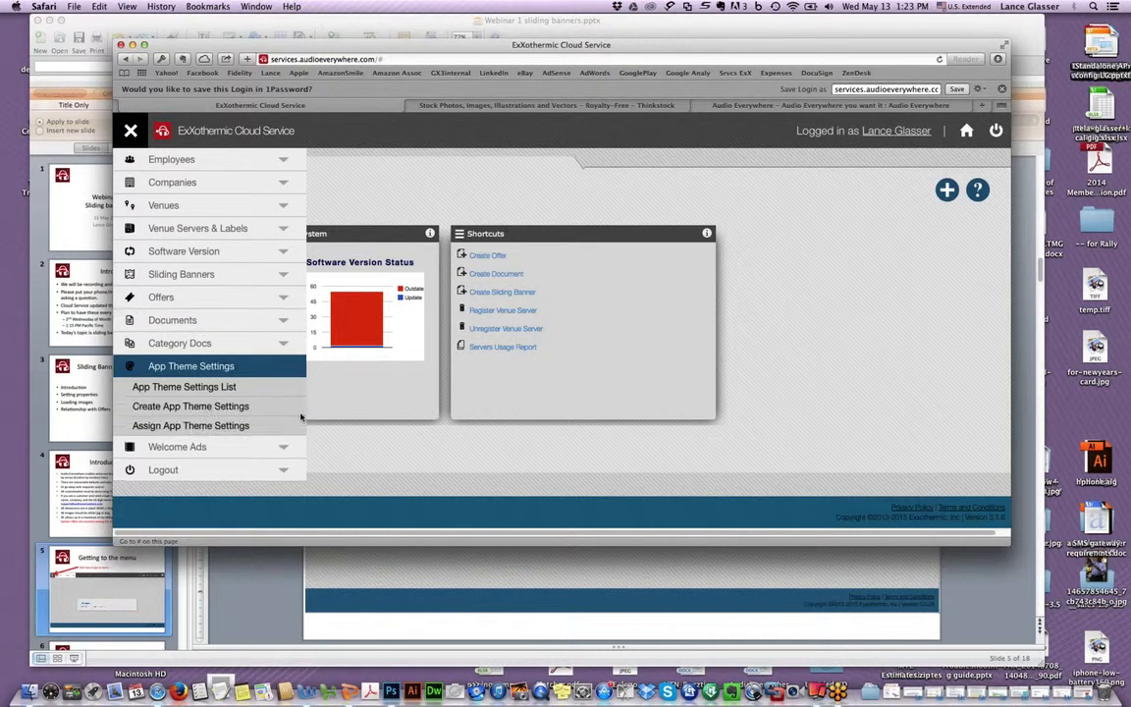
click(374, 438)
click(130, 274)
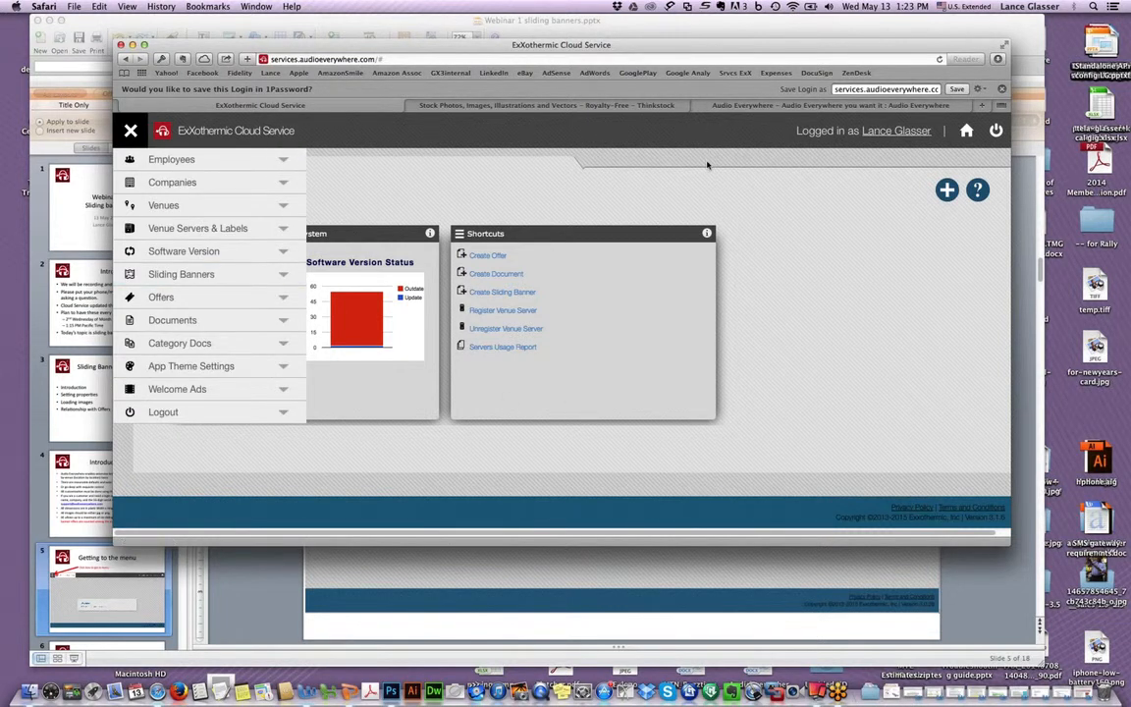
click(716, 189)
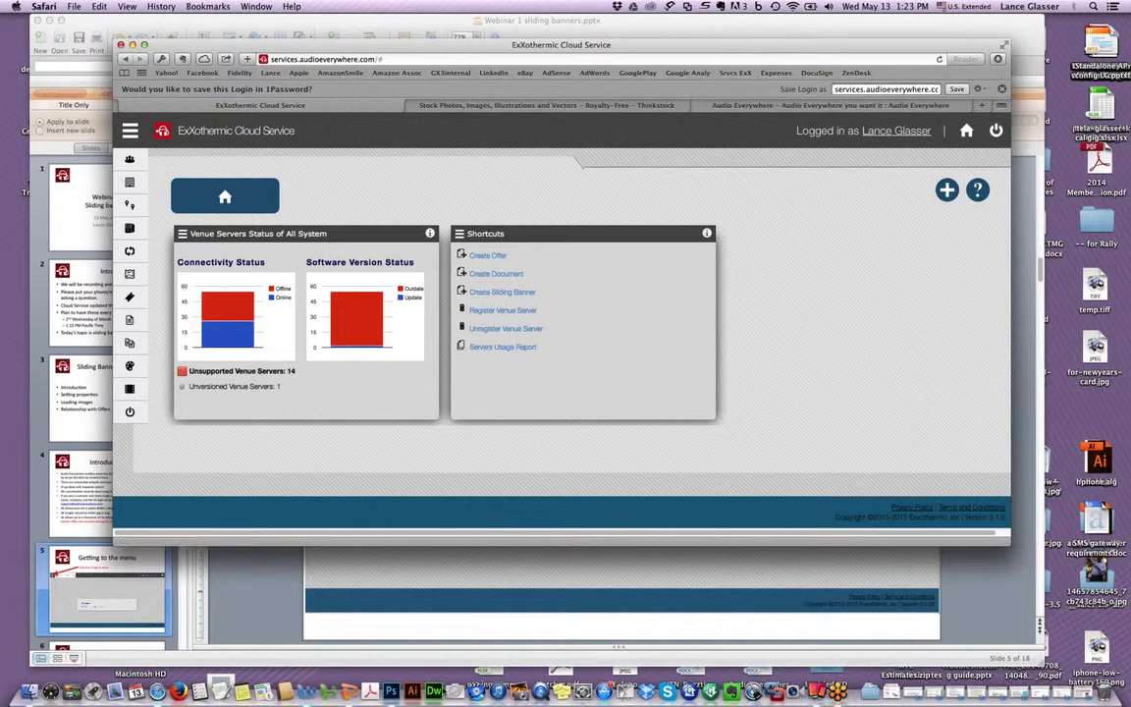
Switch to the PowerPoint webinar deck and advance to the slide "To create a sliding image banner".
click(426, 590)
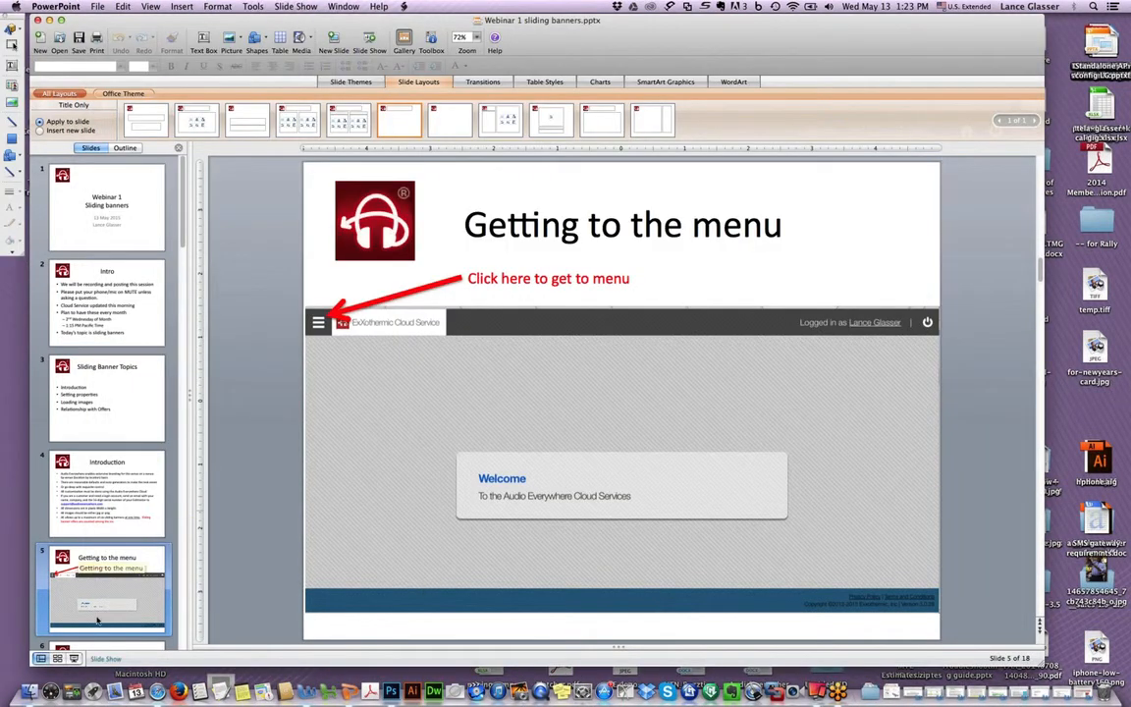
key(Down)
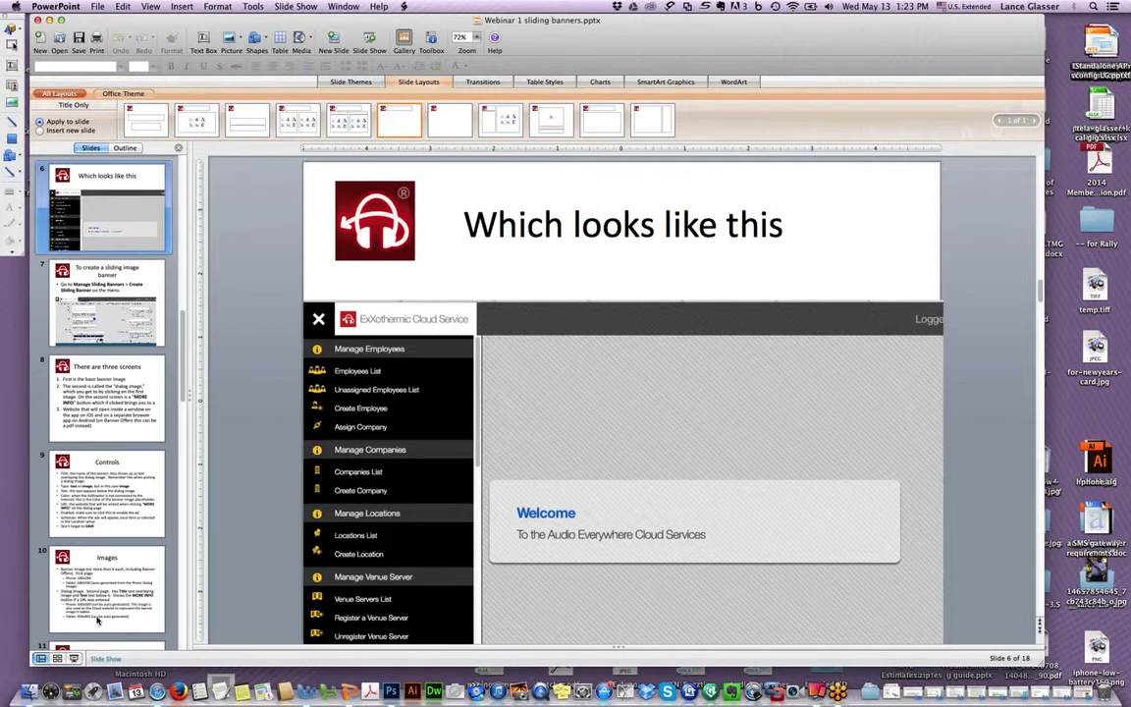
key(Down)
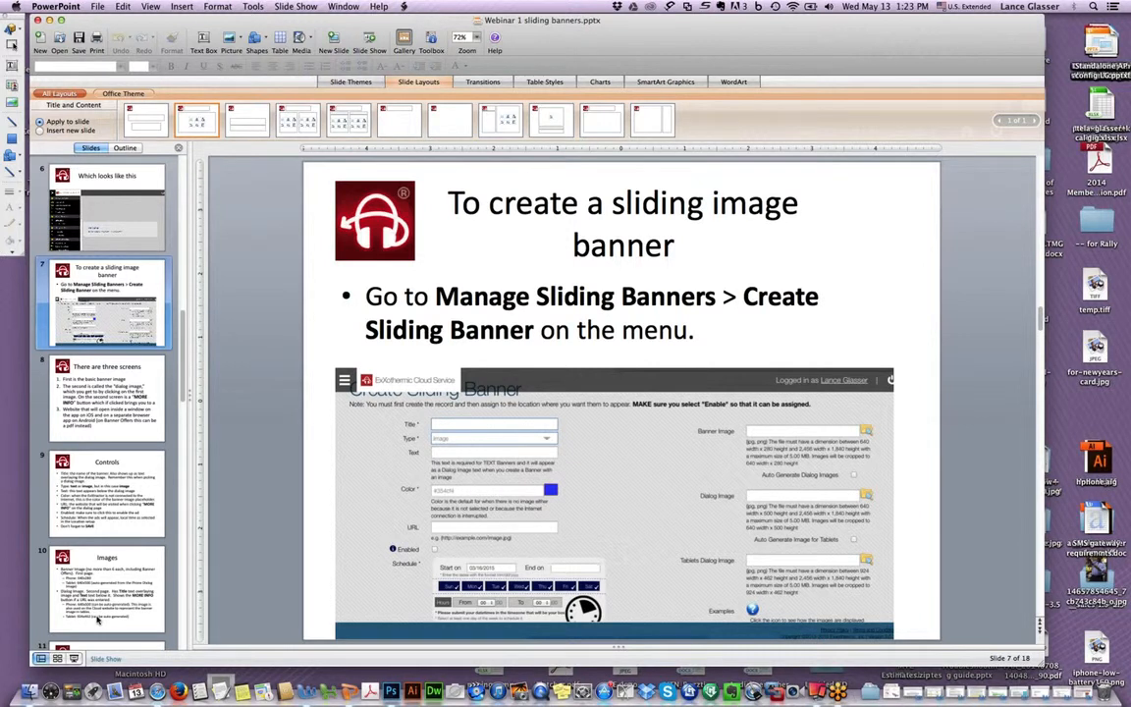
Switch to Safari, open the Create Sliding Banner page and enlarge the window around its form fields.
click(155, 684)
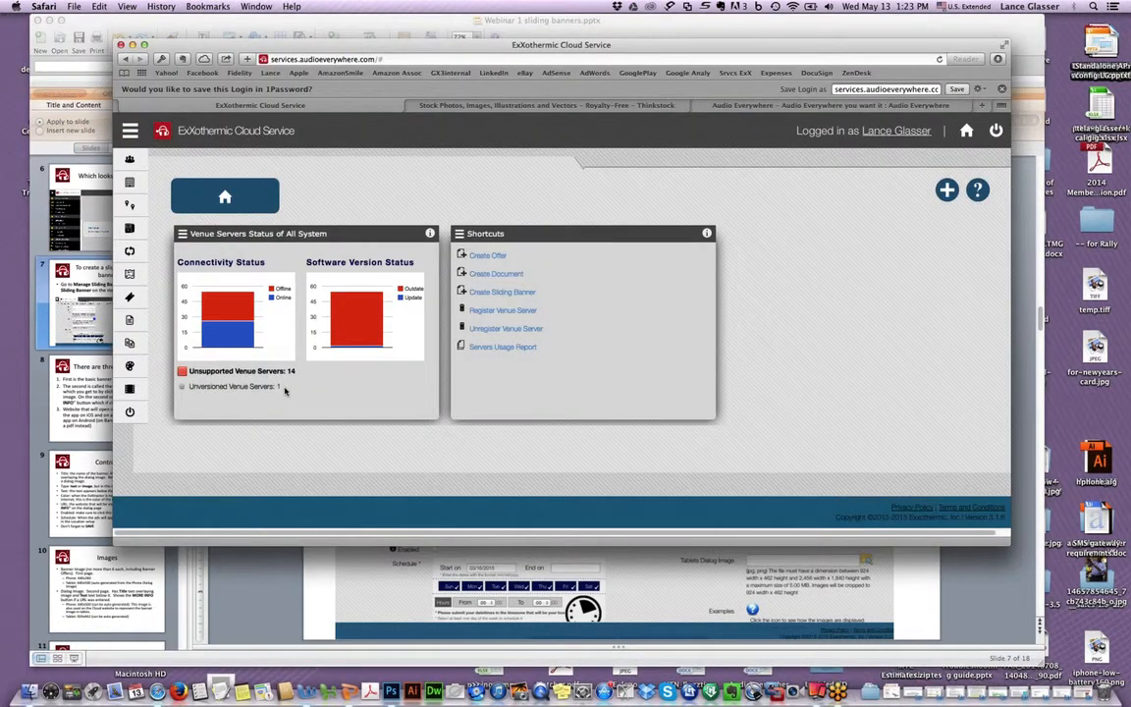
mouse_move(138, 241)
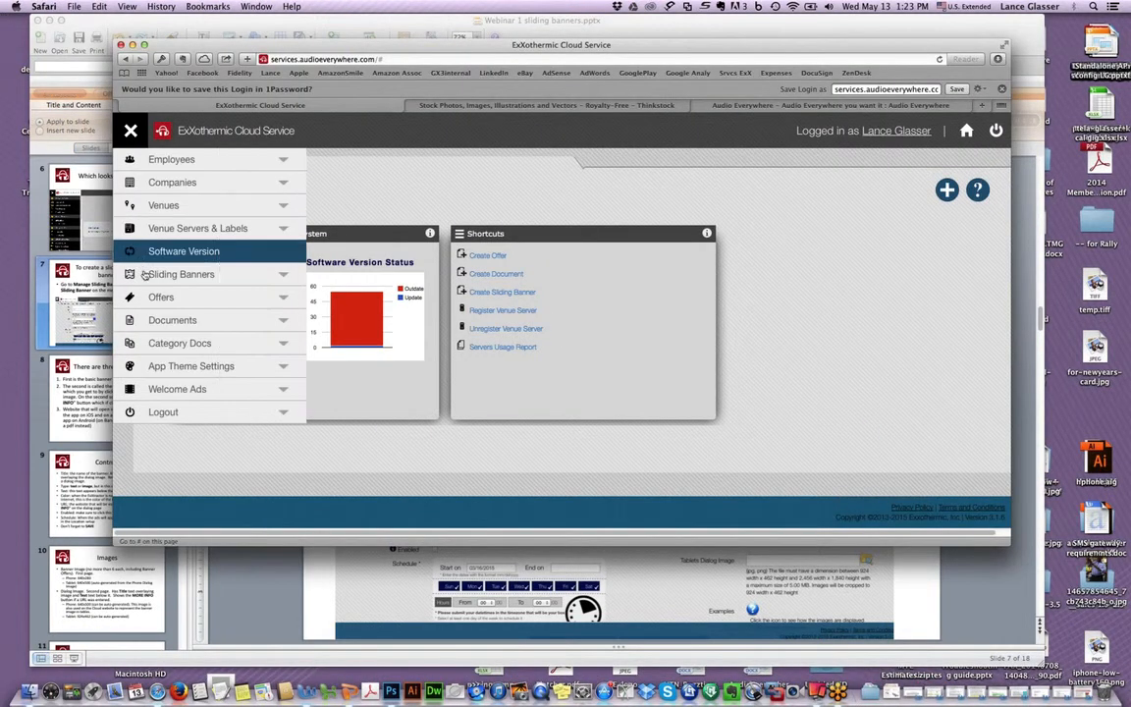
click(239, 274)
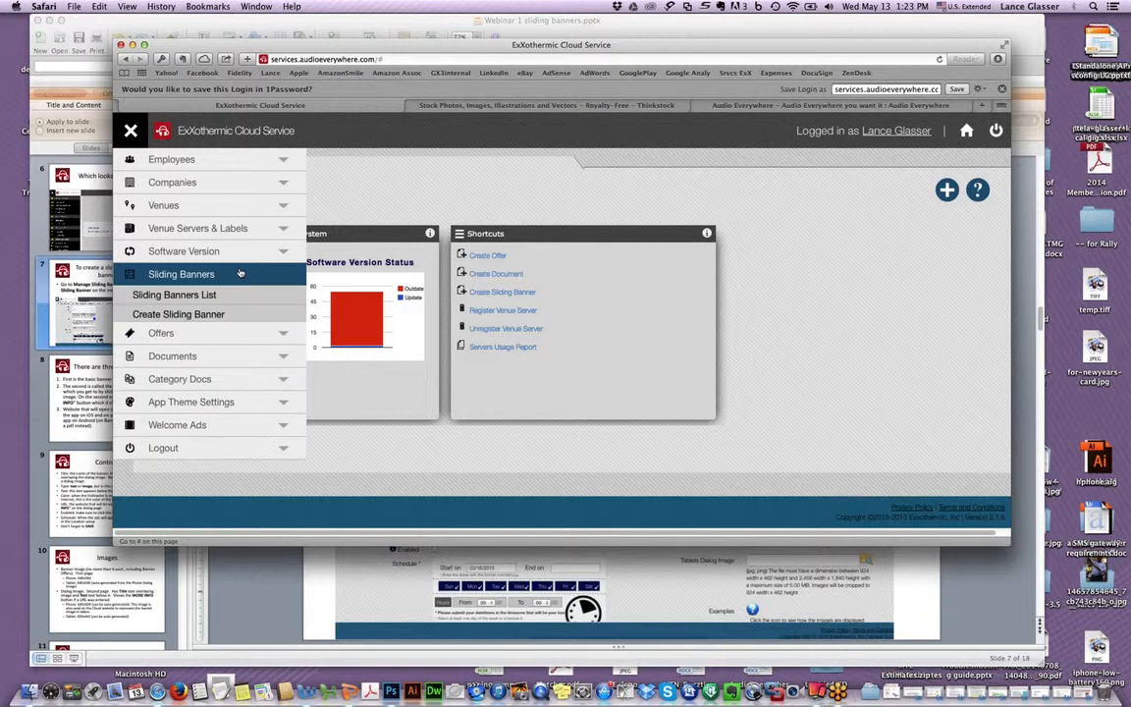
click(224, 313)
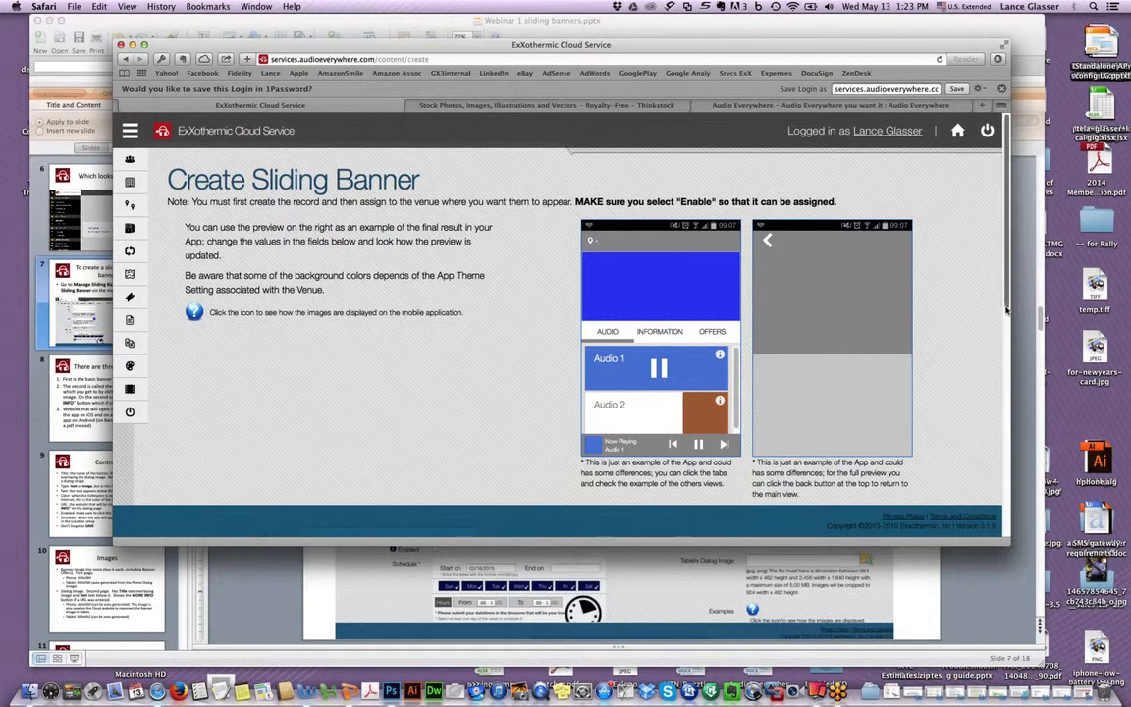
drag(1005, 311, 1031, 629)
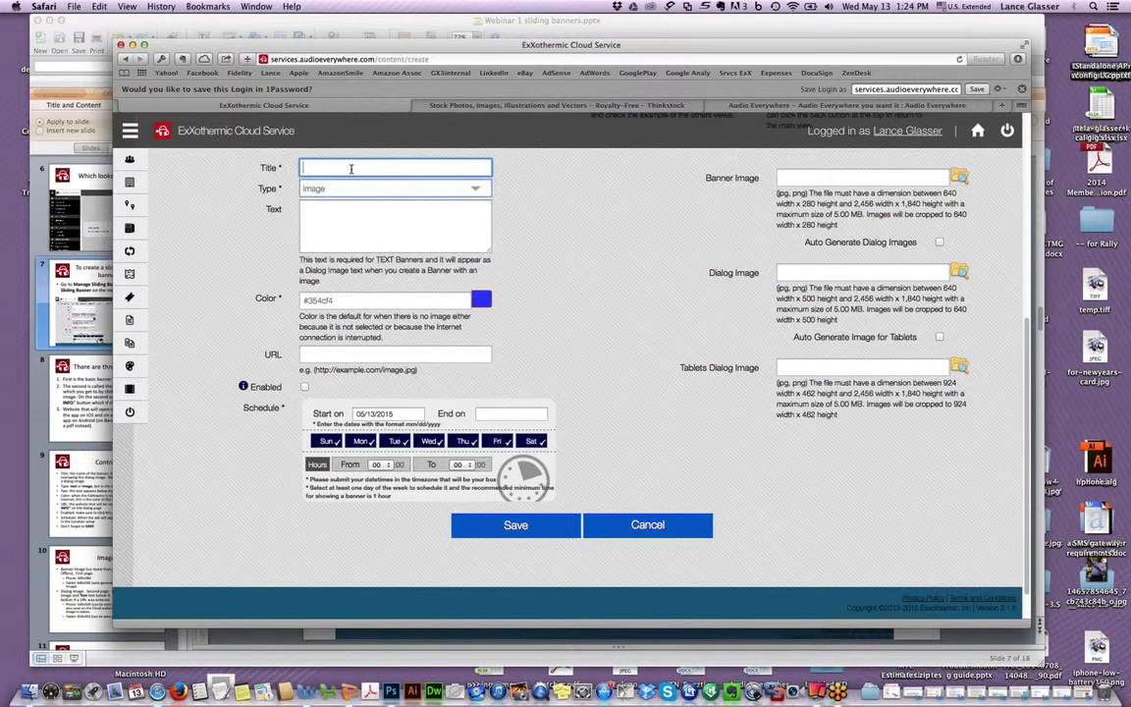
Title the sliding banner "NFL Starts Here" and keep its type as Image.
text(N)
text(FL)
text( st)
text(ai)
key(BackSpace)
key(BackSpace)
key(BackSpace)
key(BackSpace)
text(Starts Ha)
key(BackSpace)
text(ere)
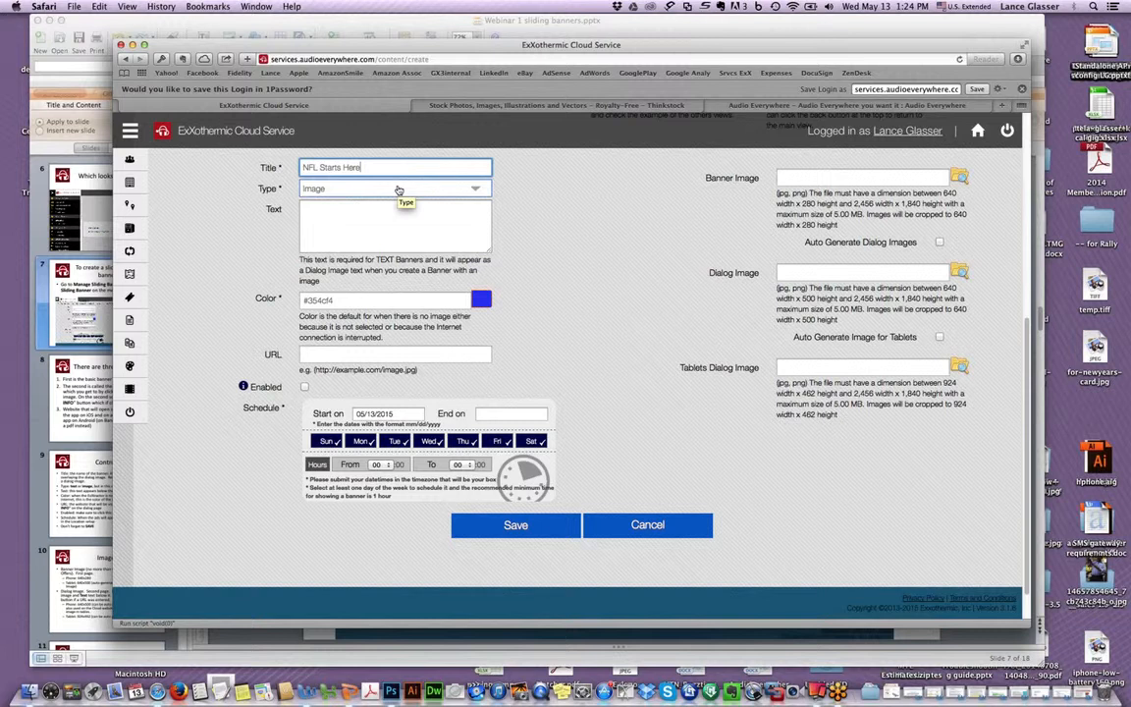
click(474, 190)
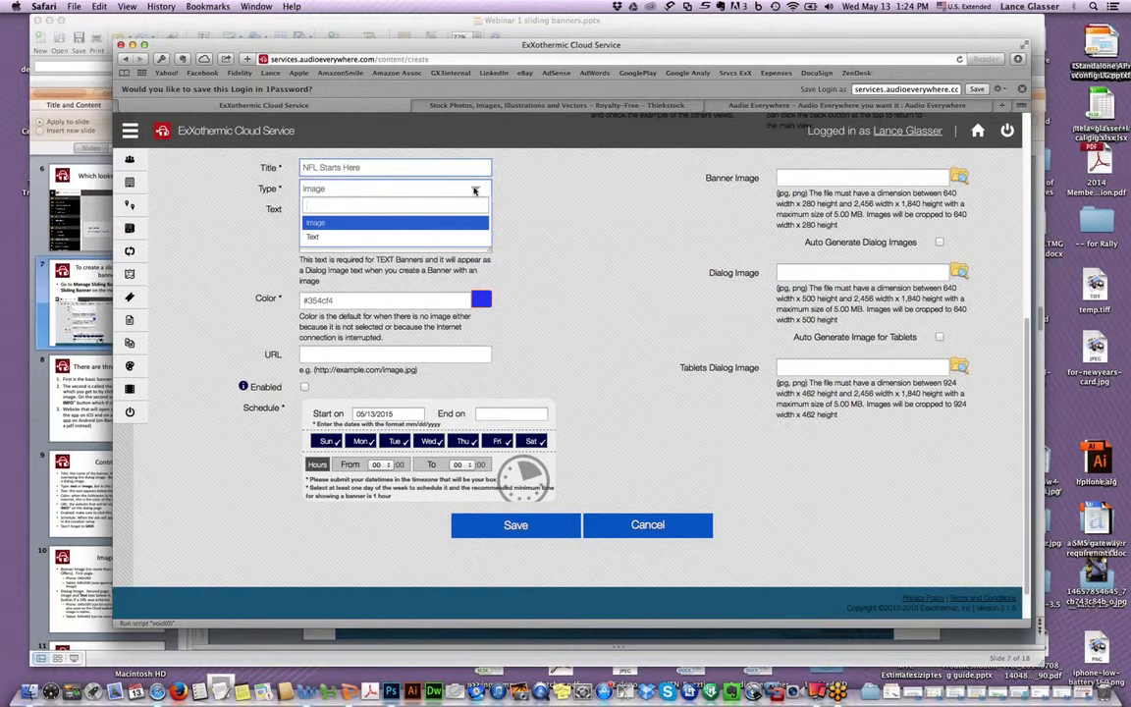
click(474, 191)
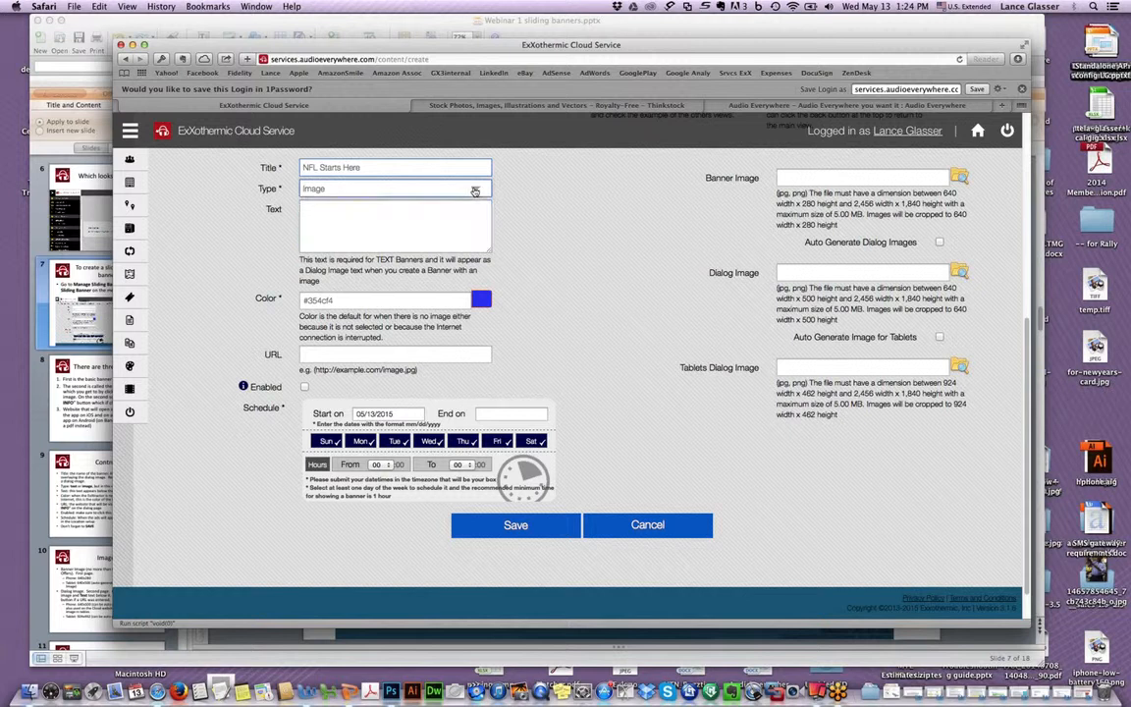
Enter the banner text "Ask your server about reserving a table for the first Sunday in September".
click(428, 213)
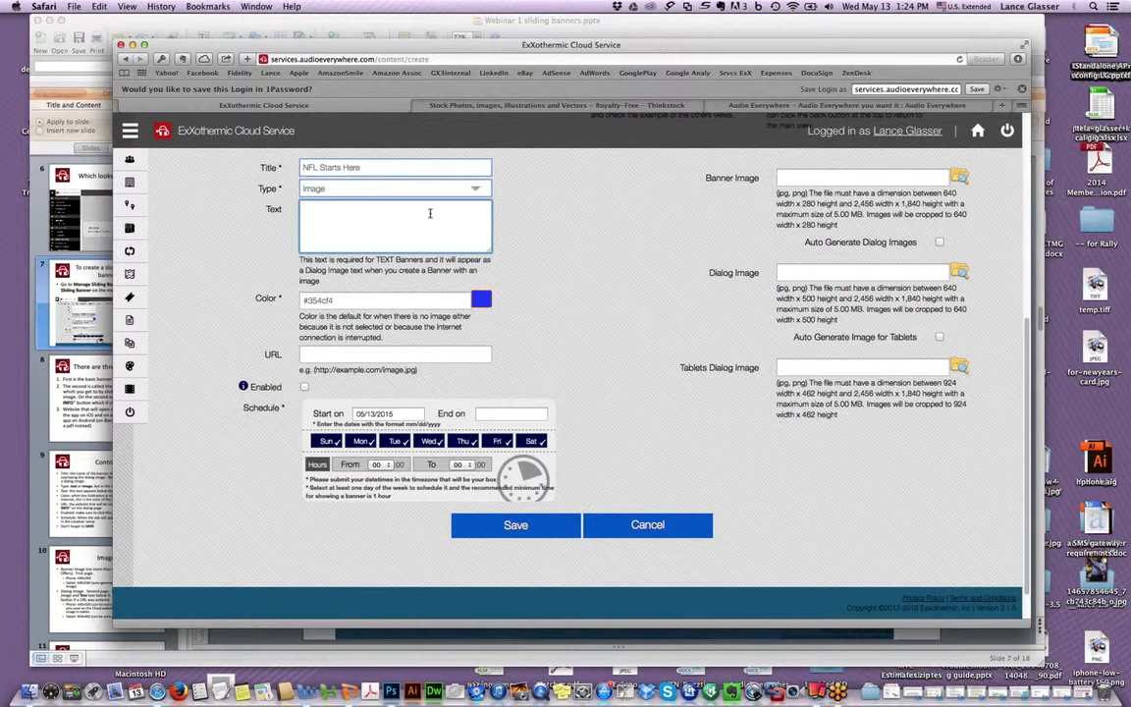
text(Ask your sev)
text(ver about reserving a)
text(able for the first Sun)
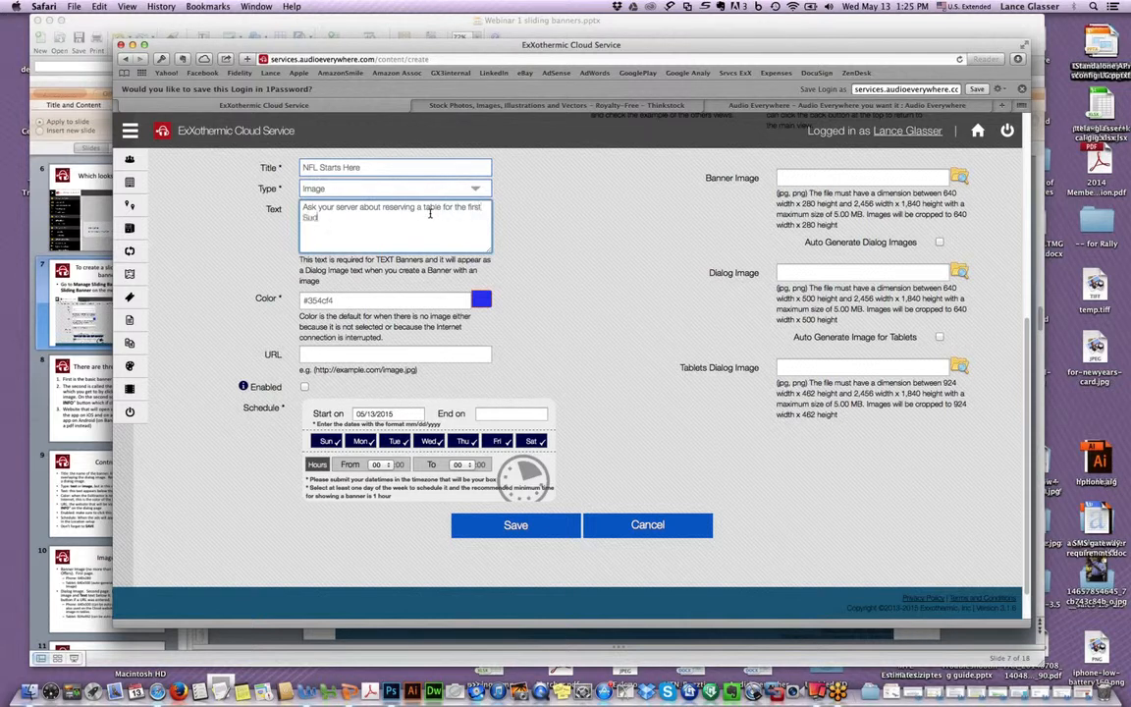
text(nay in Sep)
key(BackSpace)
key(BackSpace)
text(ptember)
click(579, 263)
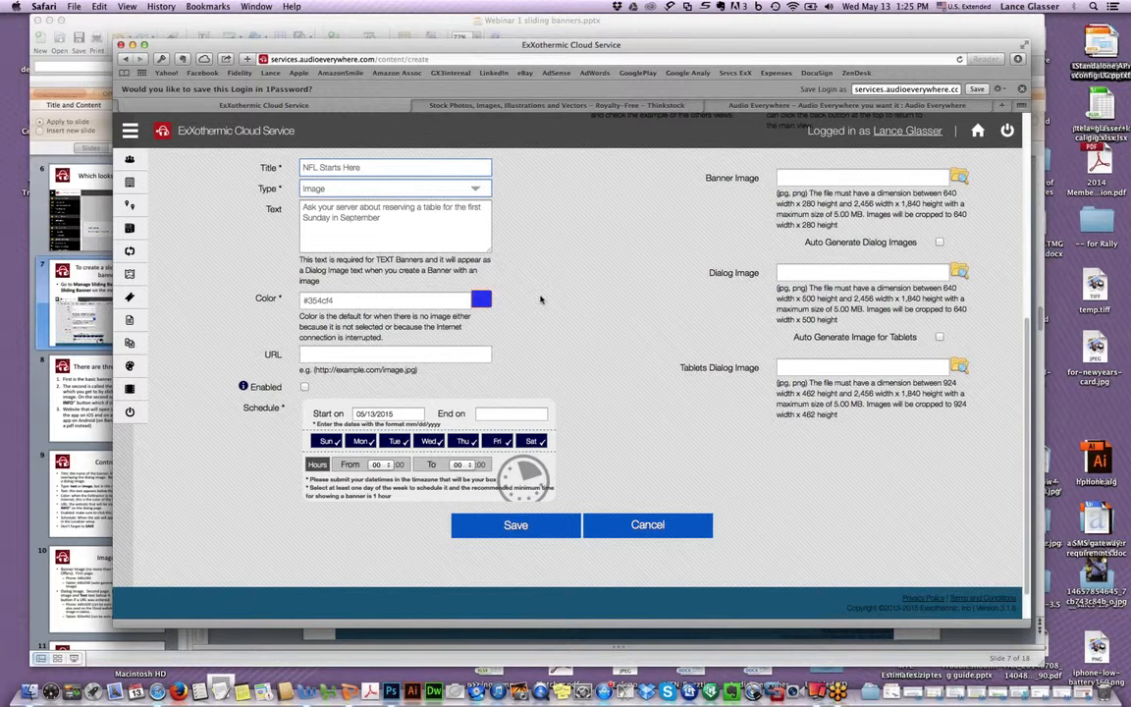
Set the banner's default color to green, #35f498.
click(481, 300)
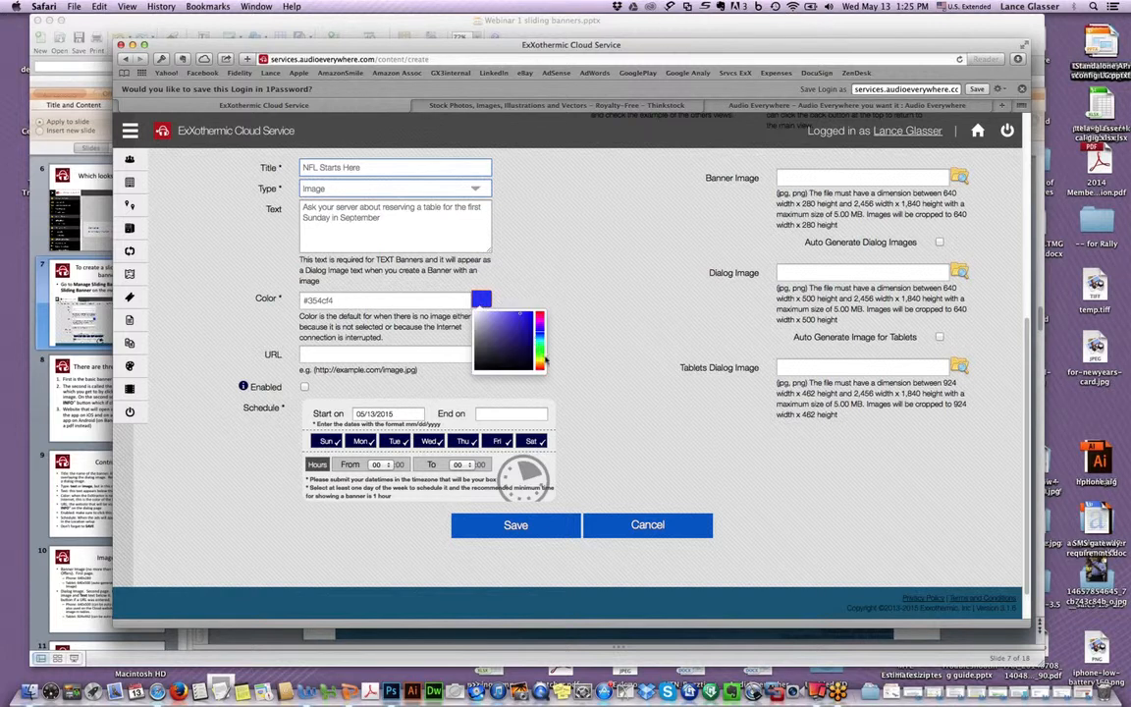
click(540, 348)
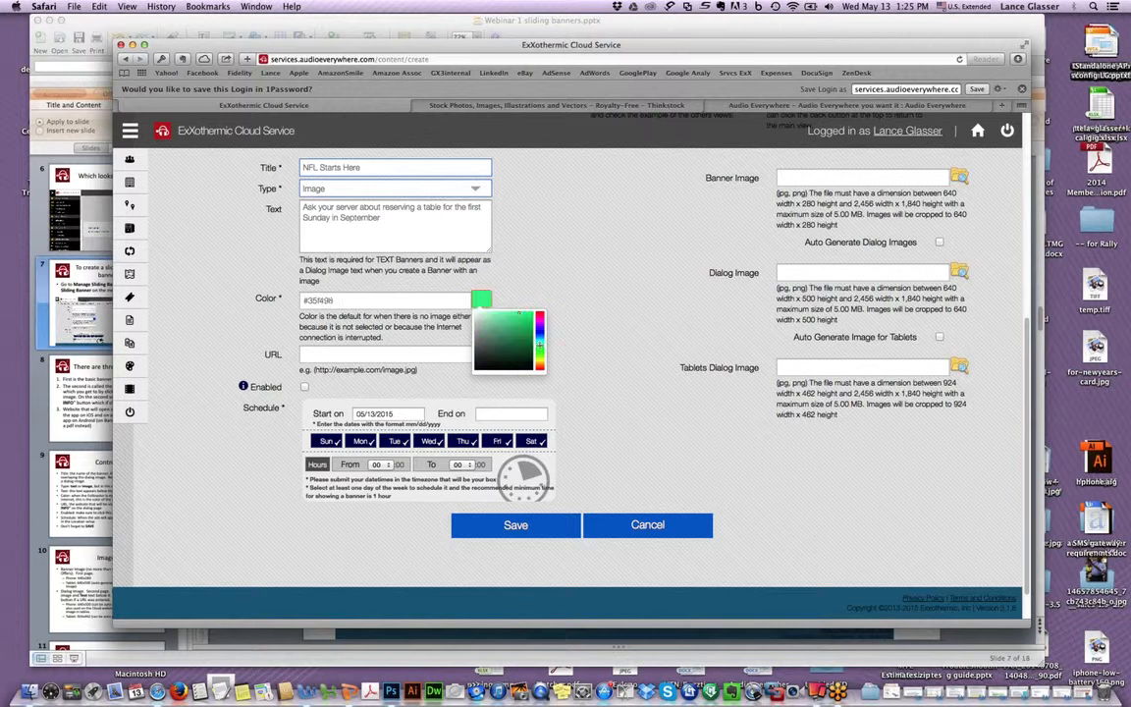
click(545, 240)
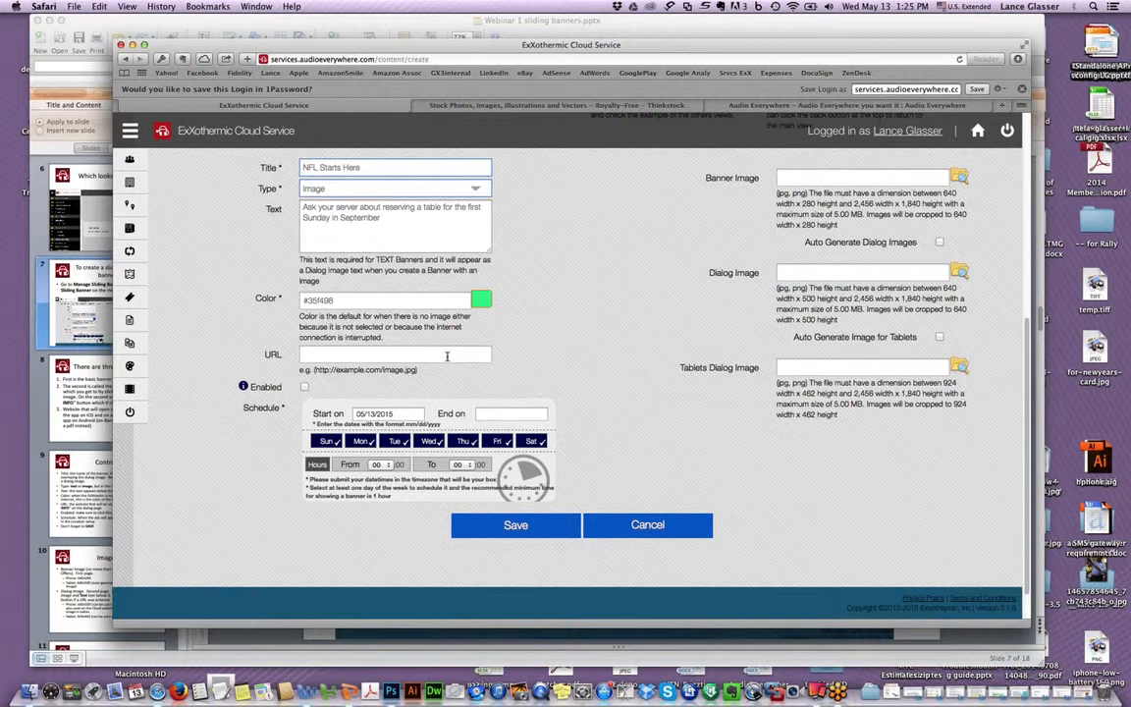
click(447, 356)
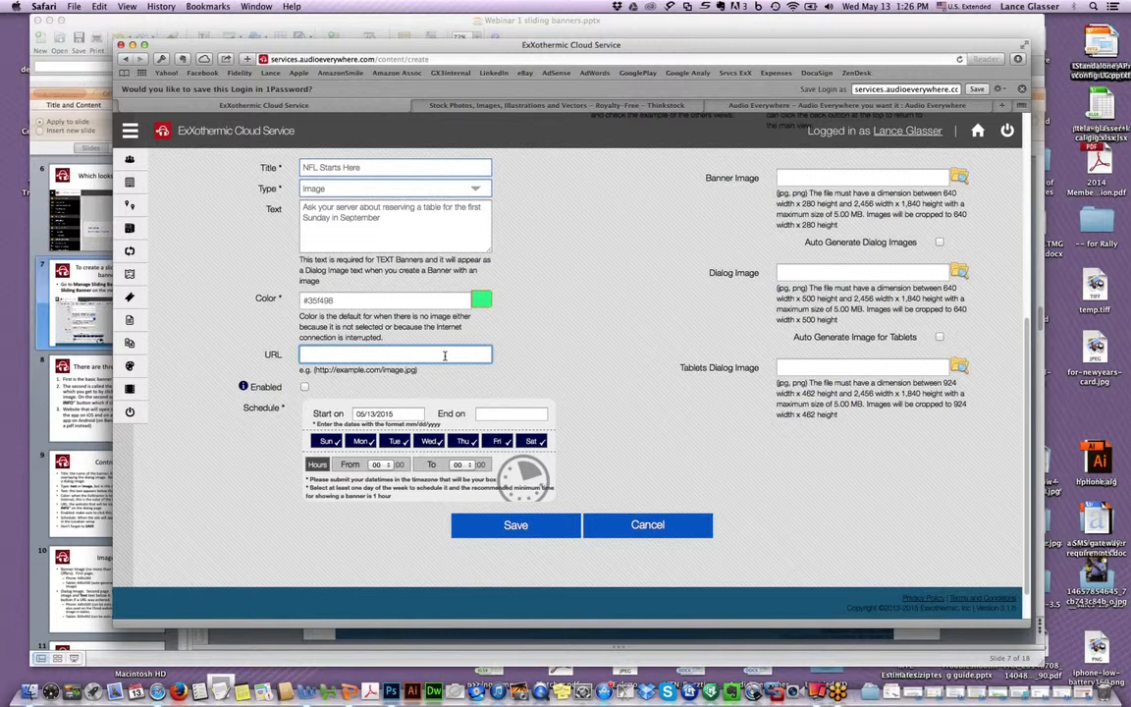
text(www.audioeverywhere.com)
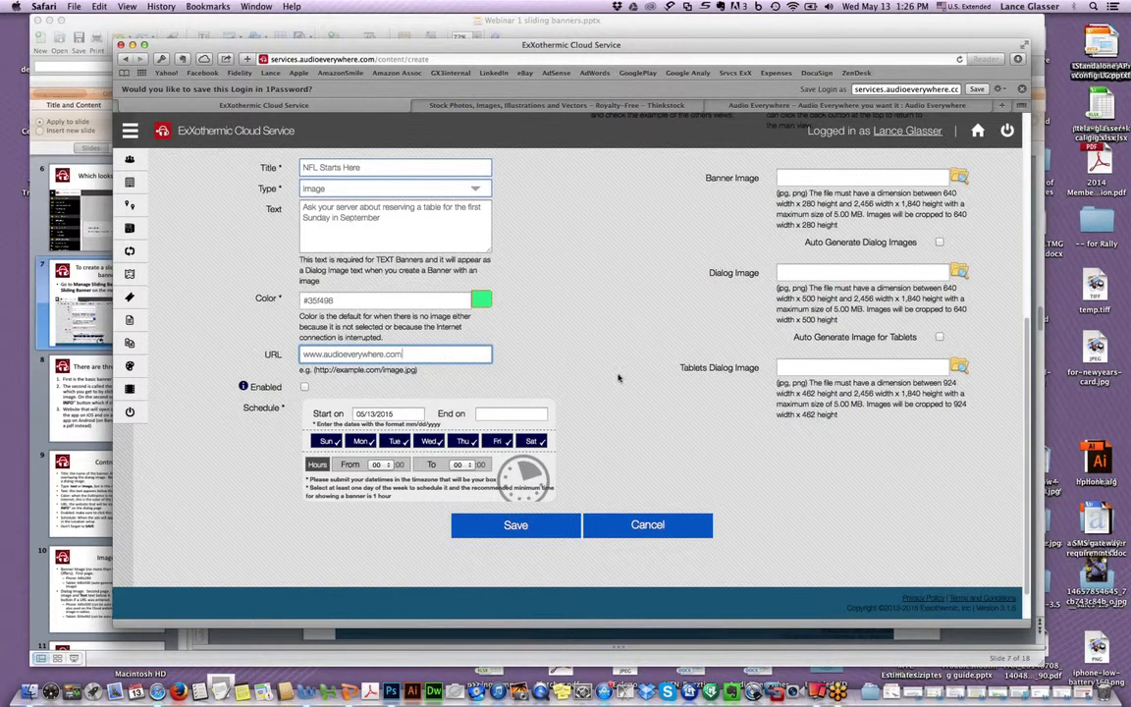
click(595, 364)
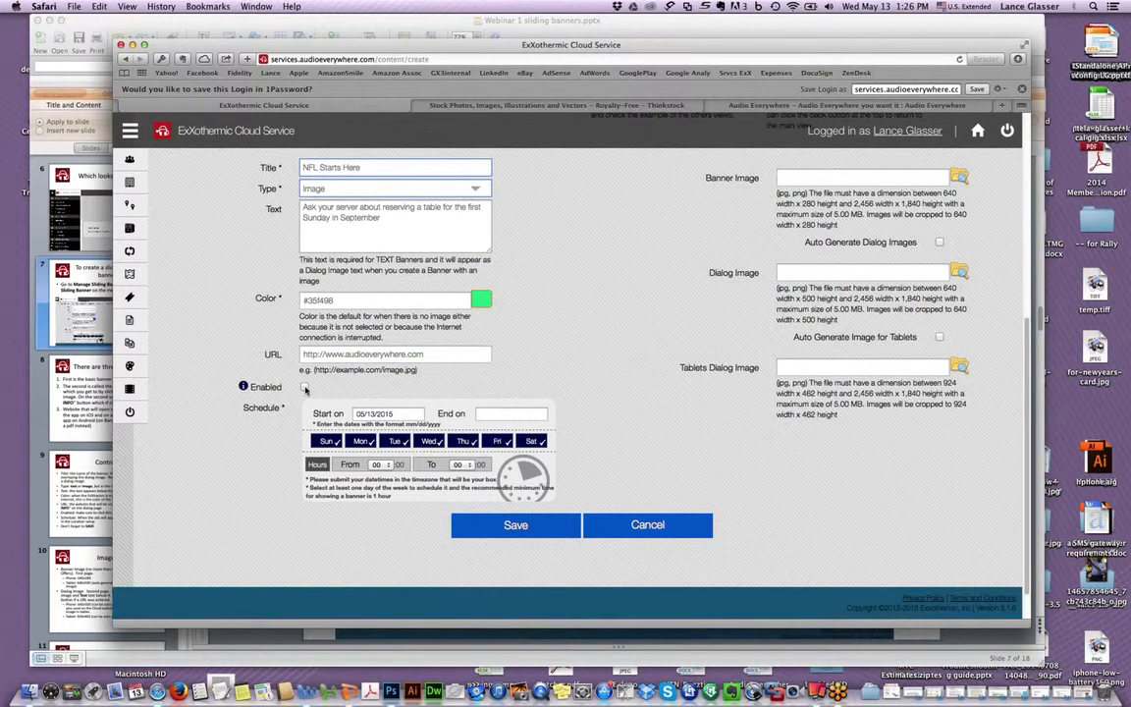
Enable the banner and restrict its schedule to Wednesdays by deselecting all the other weekdays.
click(305, 387)
click(327, 441)
click(360, 441)
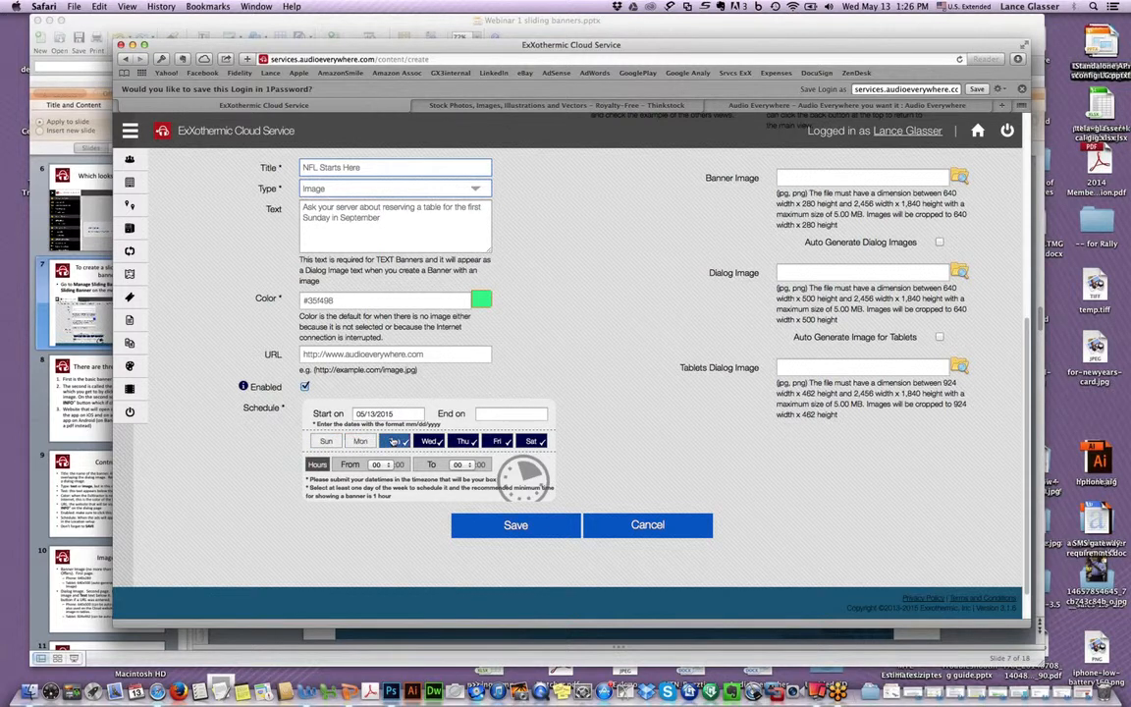
click(394, 441)
click(463, 440)
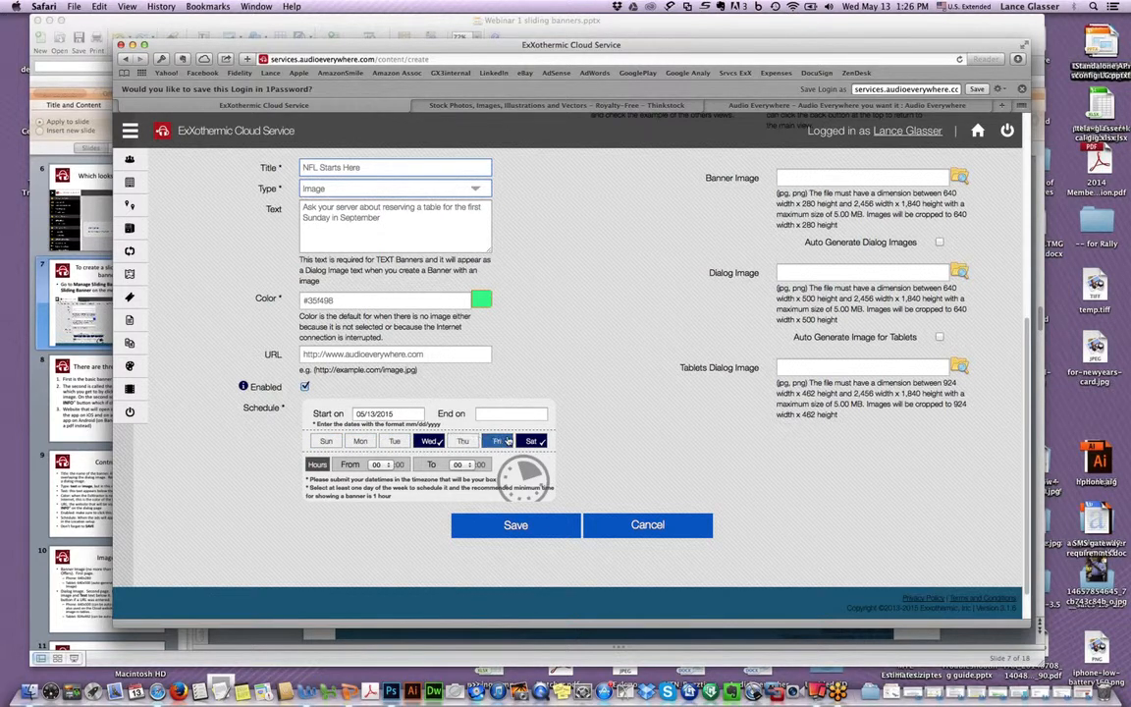
click(497, 440)
click(530, 441)
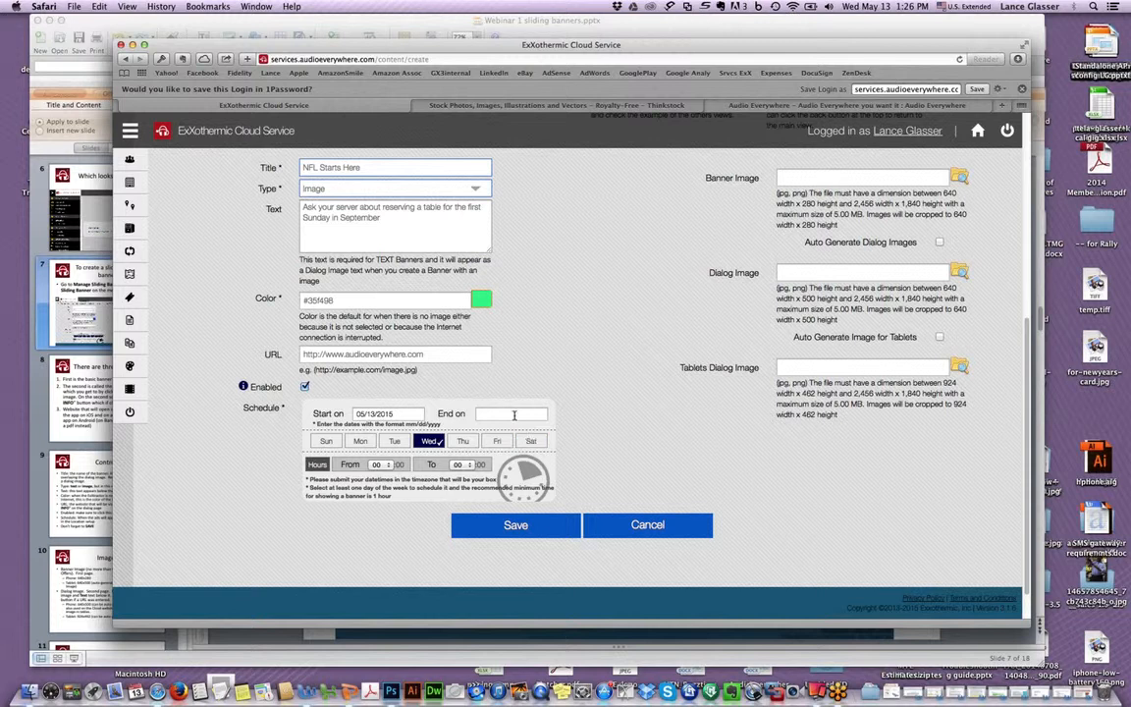
Set the banner's scheduled hours to run from 11:00 to 15:00.
click(389, 467)
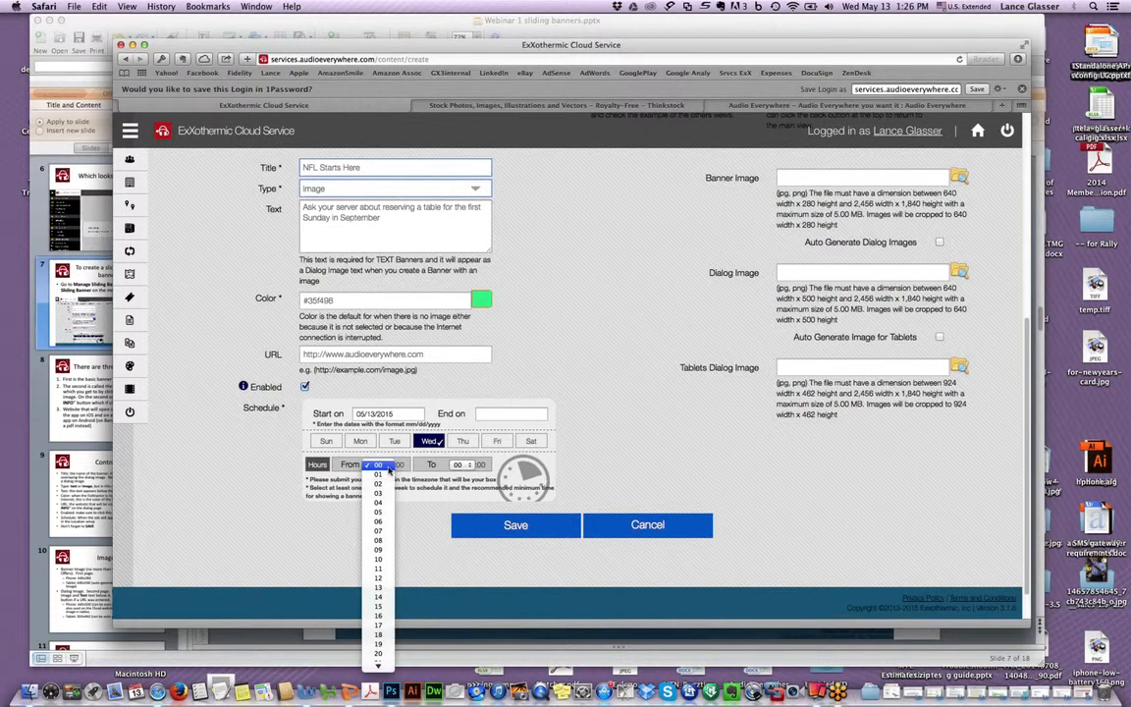
click(389, 572)
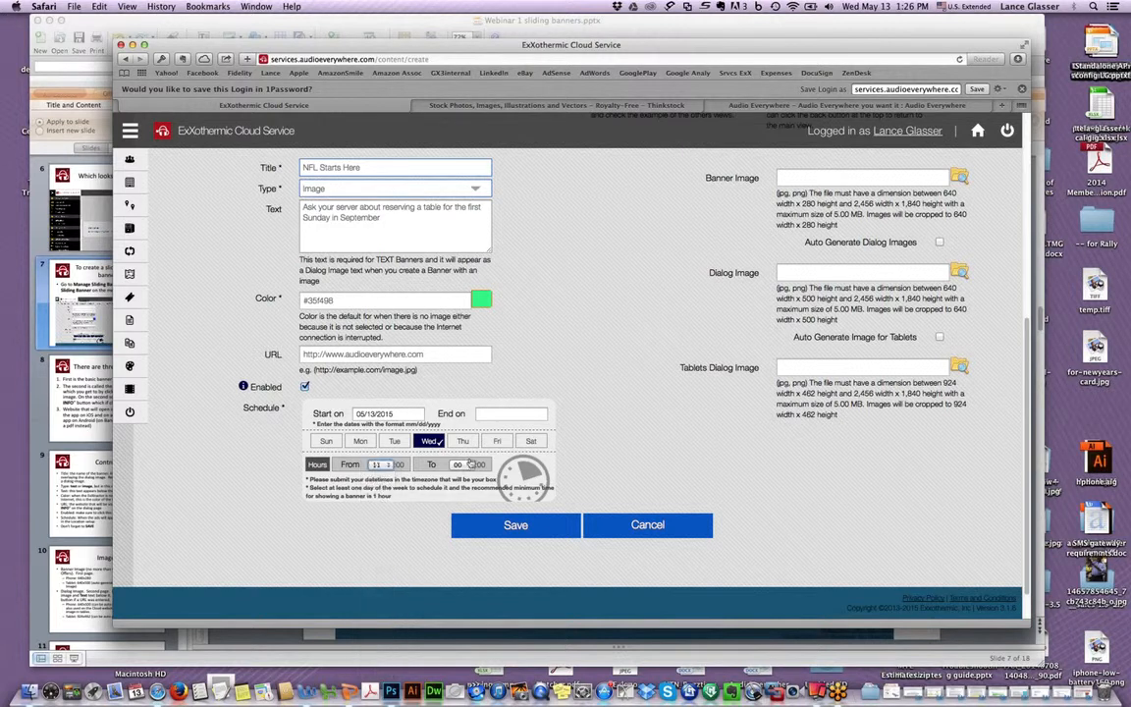
click(469, 464)
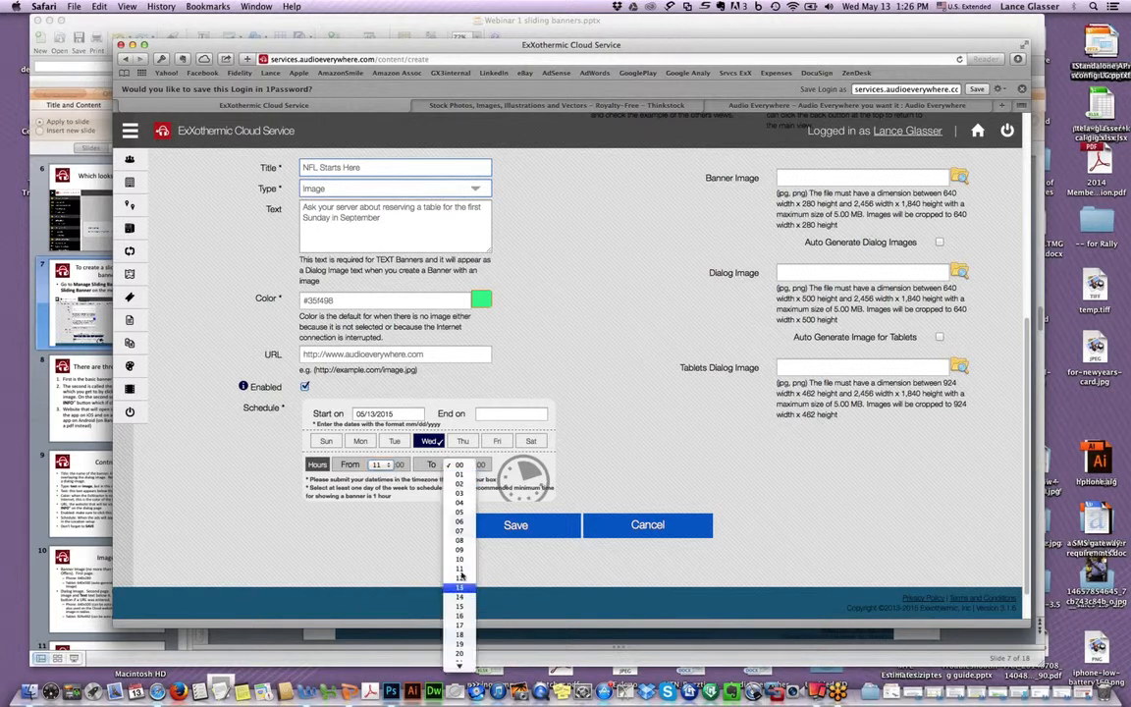
click(459, 606)
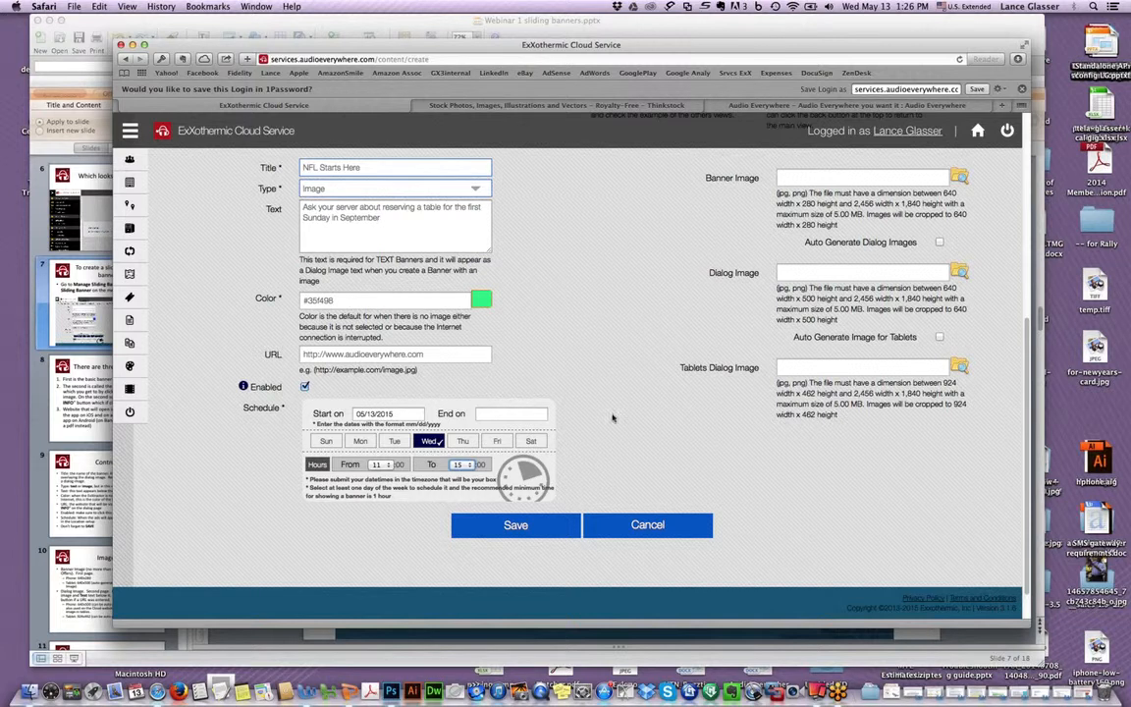
Start choosing a file for the Banner Image and search the computer for file names matching "webinar".
scroll(633, 413, up, 1)
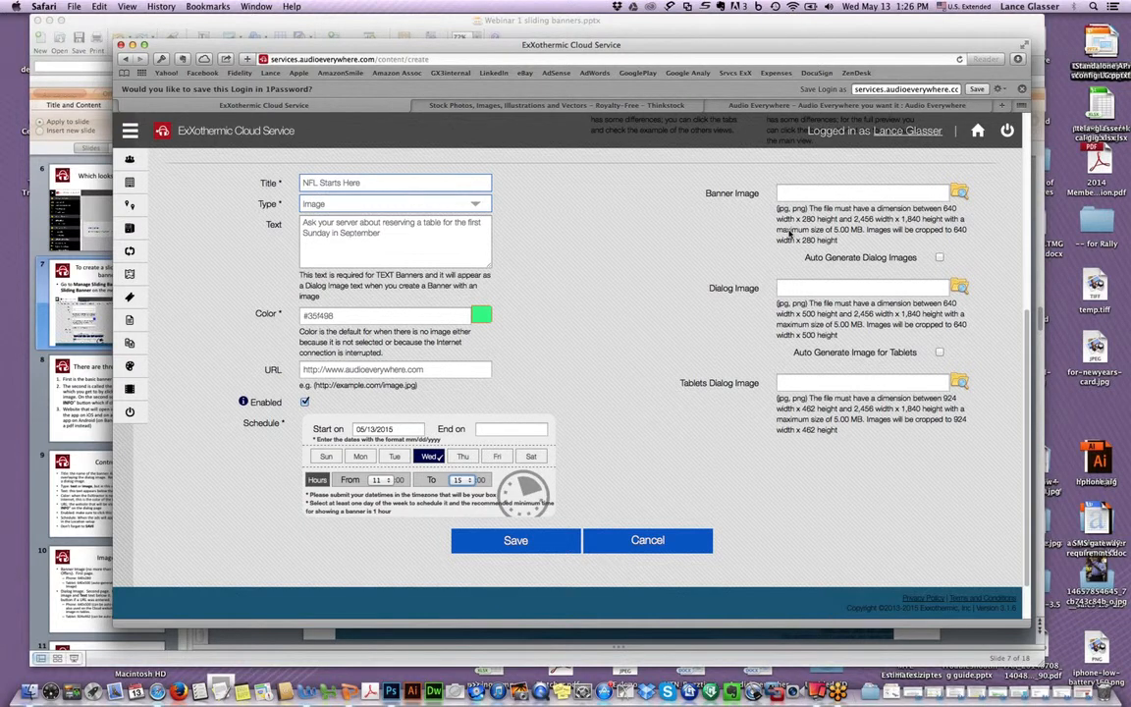
scroll(788, 233, up, 3)
scroll(810, 330, down, 1)
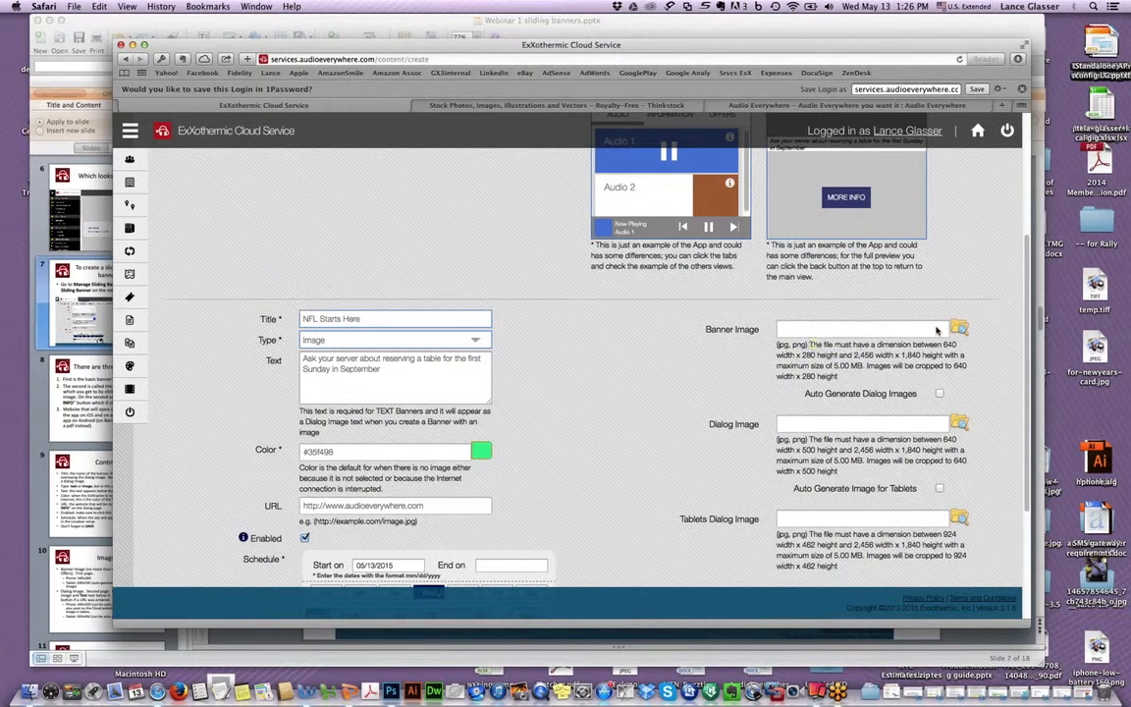
click(936, 330)
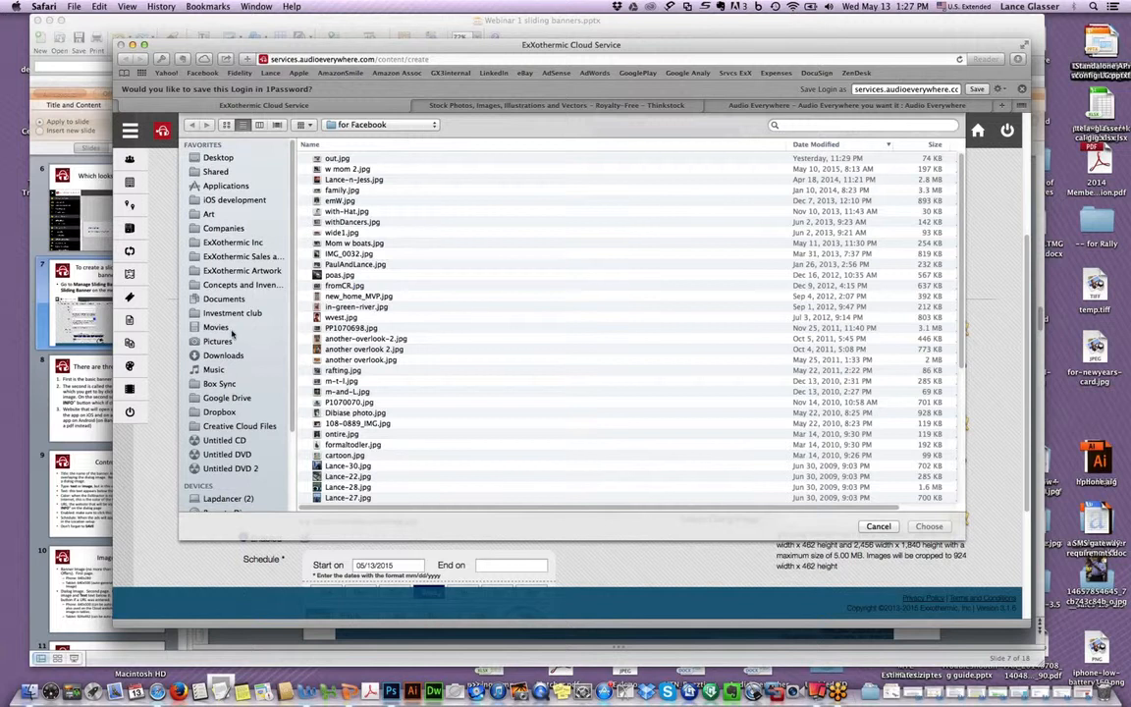
click(221, 243)
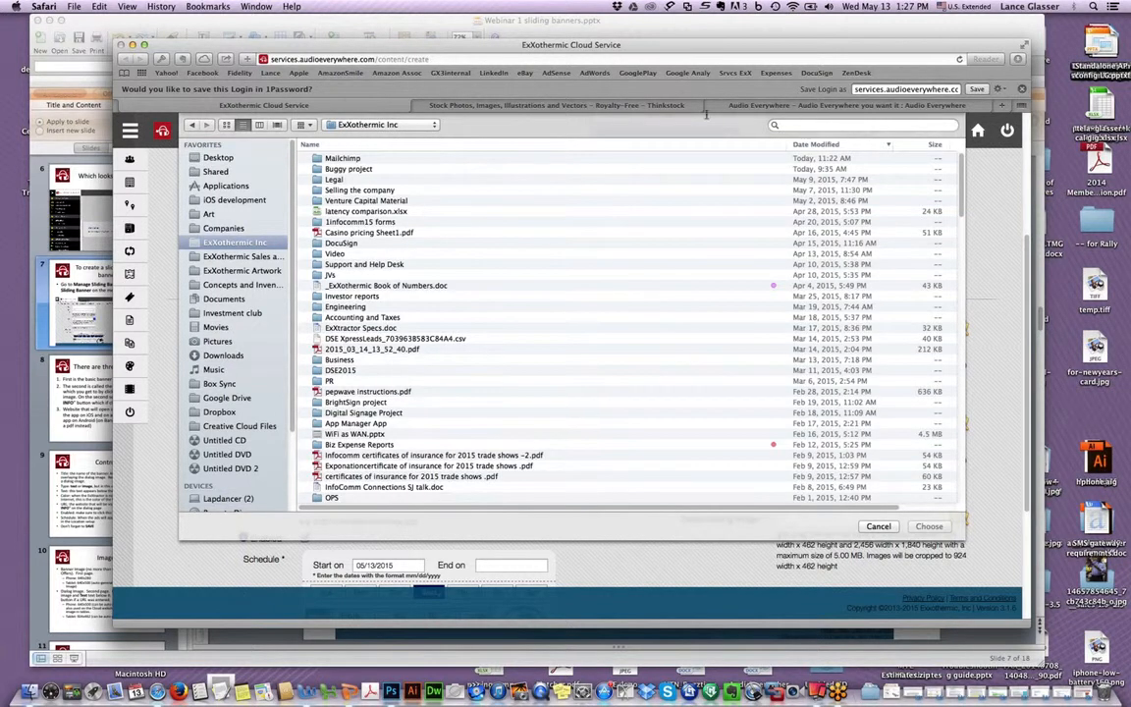
key(Down)
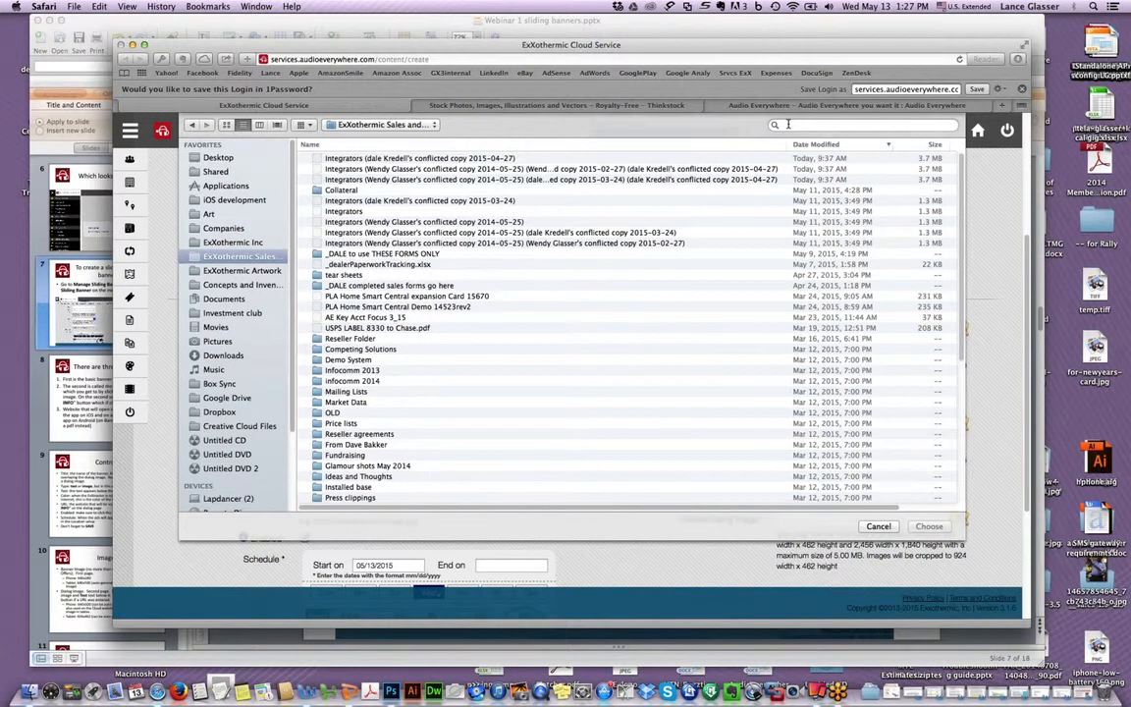
click(788, 125)
text(w)
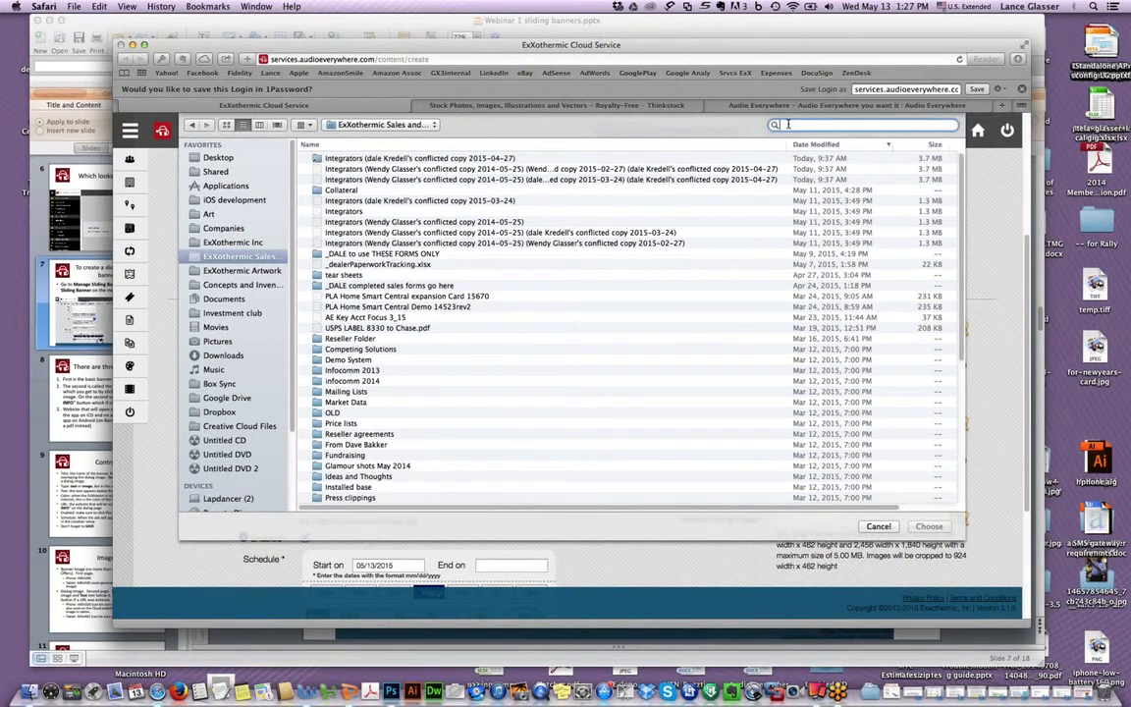
text(ebin)
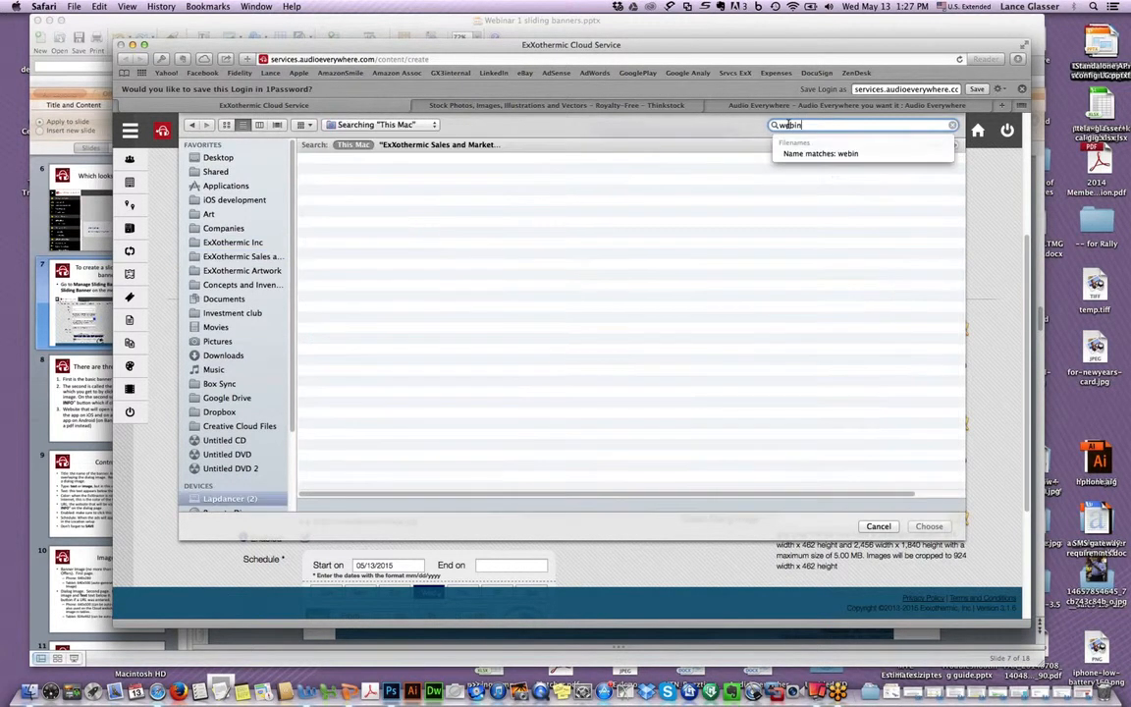
text(ar)
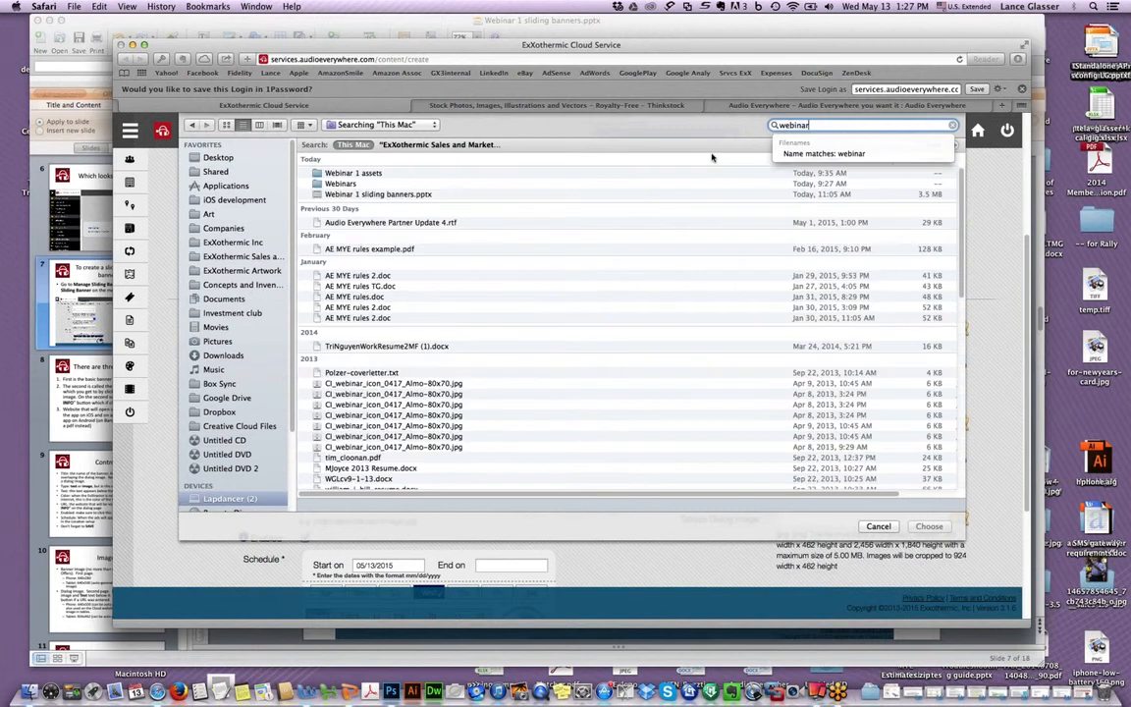
click(785, 153)
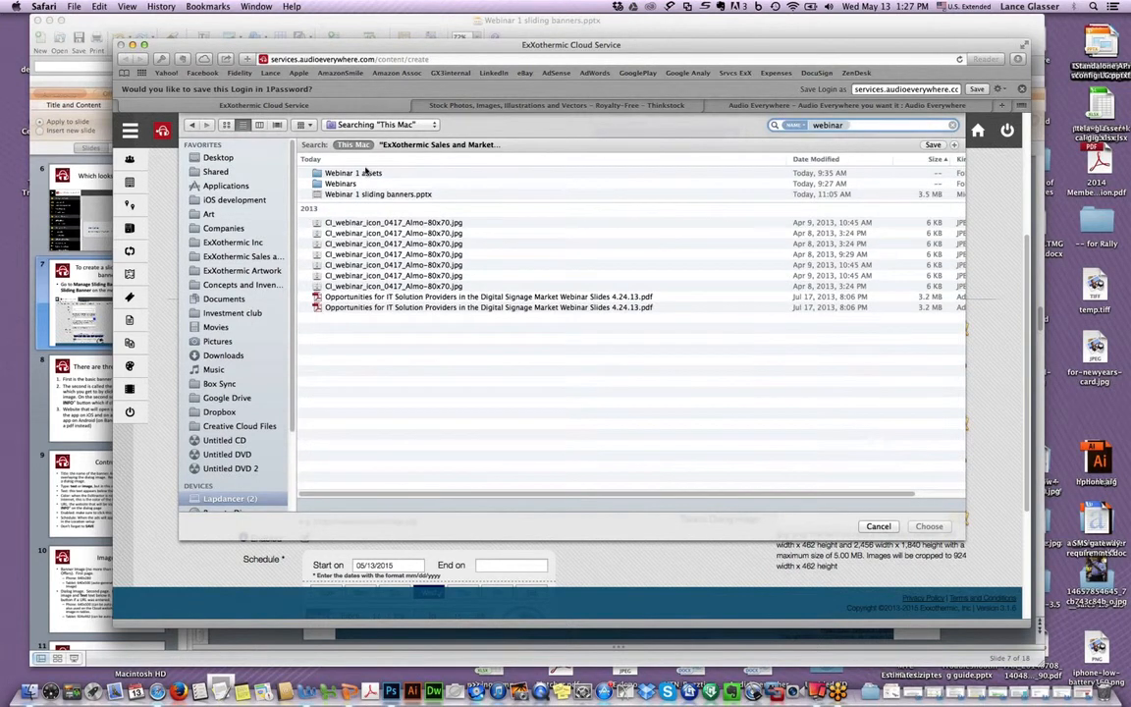
Choose Pitcher-of-Beer-640x280.jpg from the Webinar 1 assets folder inside Webinars as the Banner Image.
click(340, 184)
double_click(341, 183)
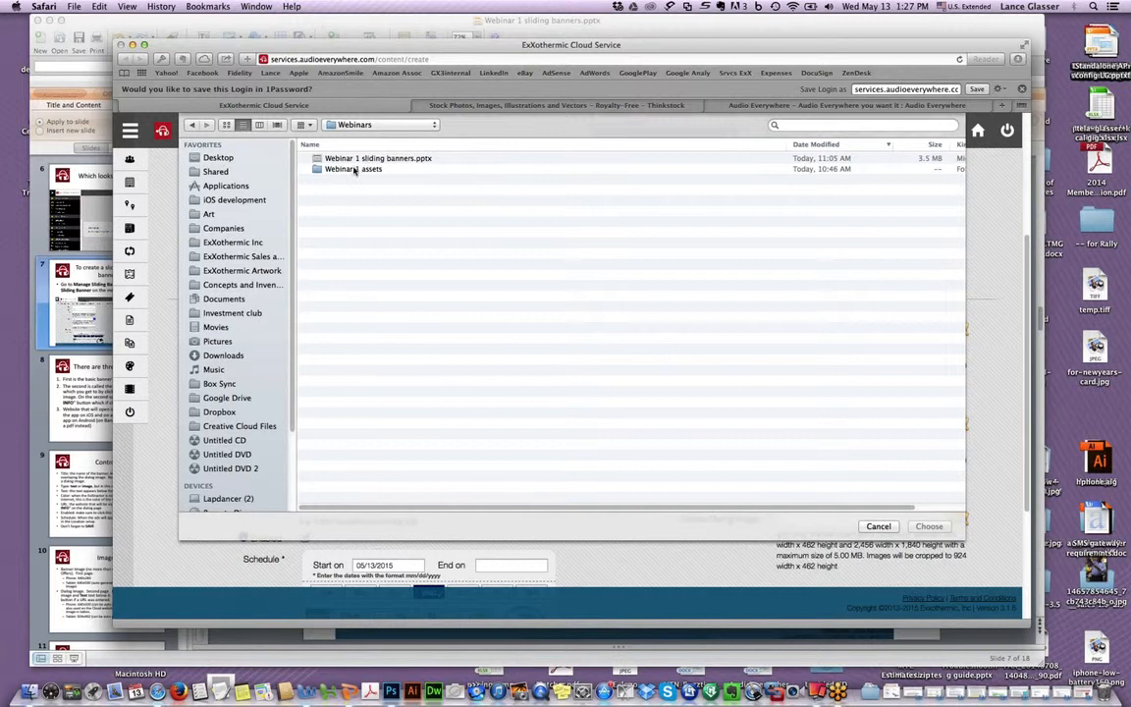
double_click(353, 169)
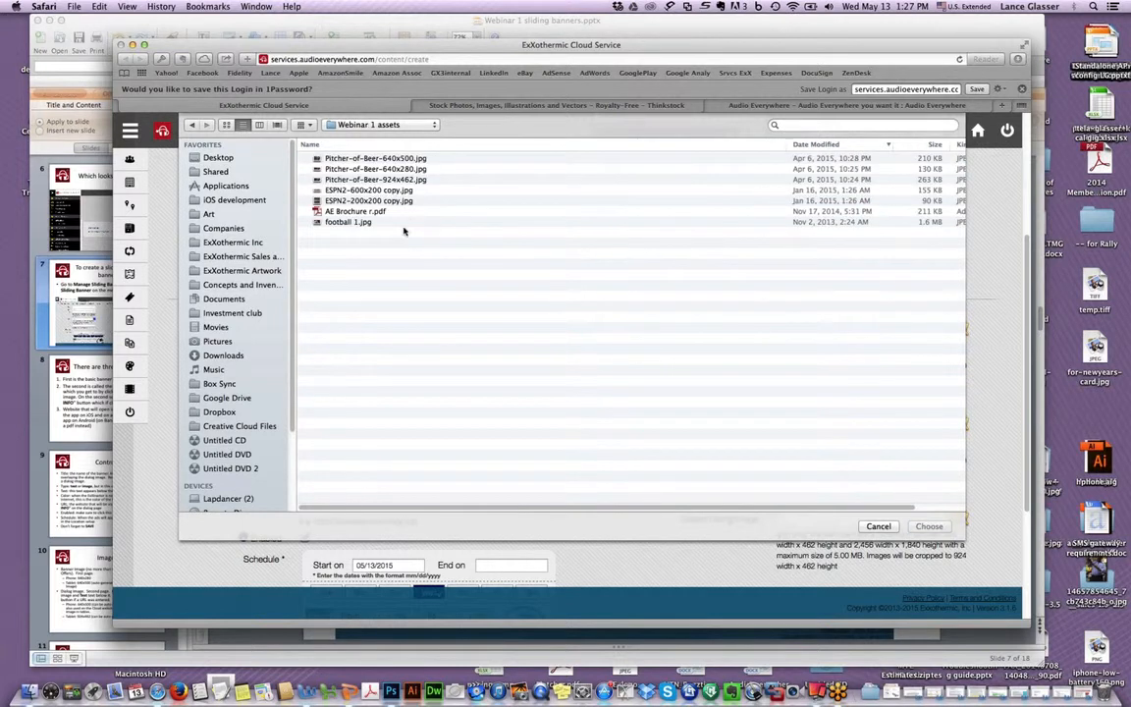
click(381, 170)
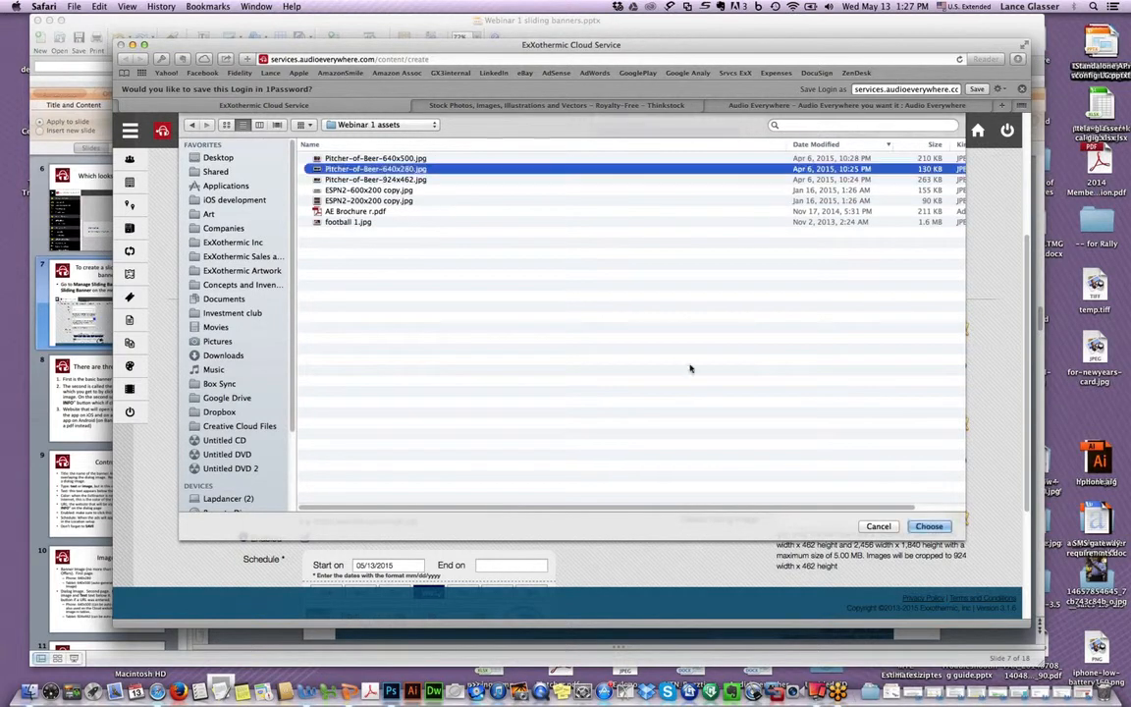
click(929, 527)
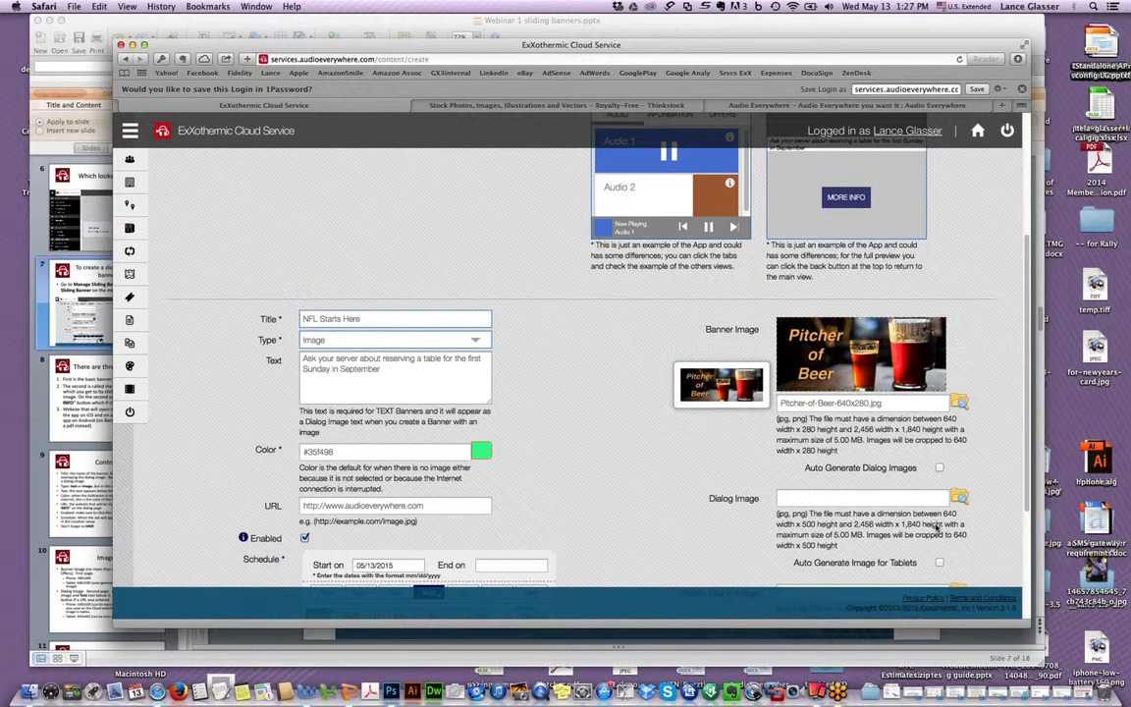
Choose Pitcher-of-Beer-640x500.jpg from the Webinar 1 assets folder as the Dialog Image.
scroll(938, 520, down, 2)
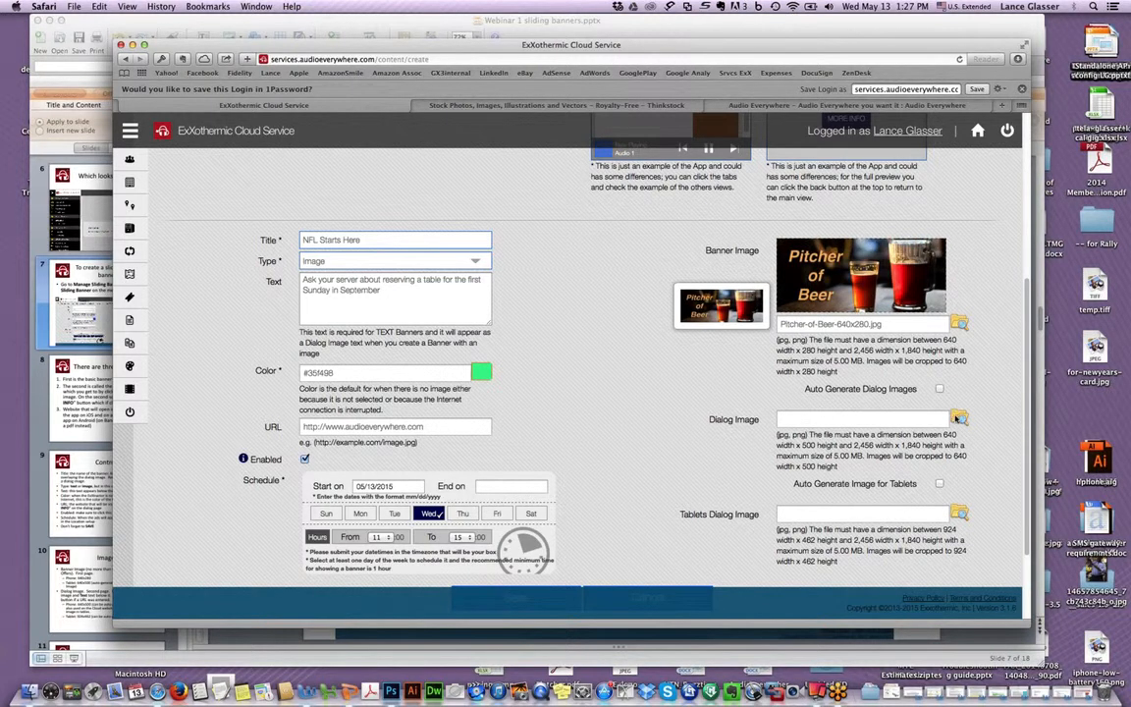
click(958, 418)
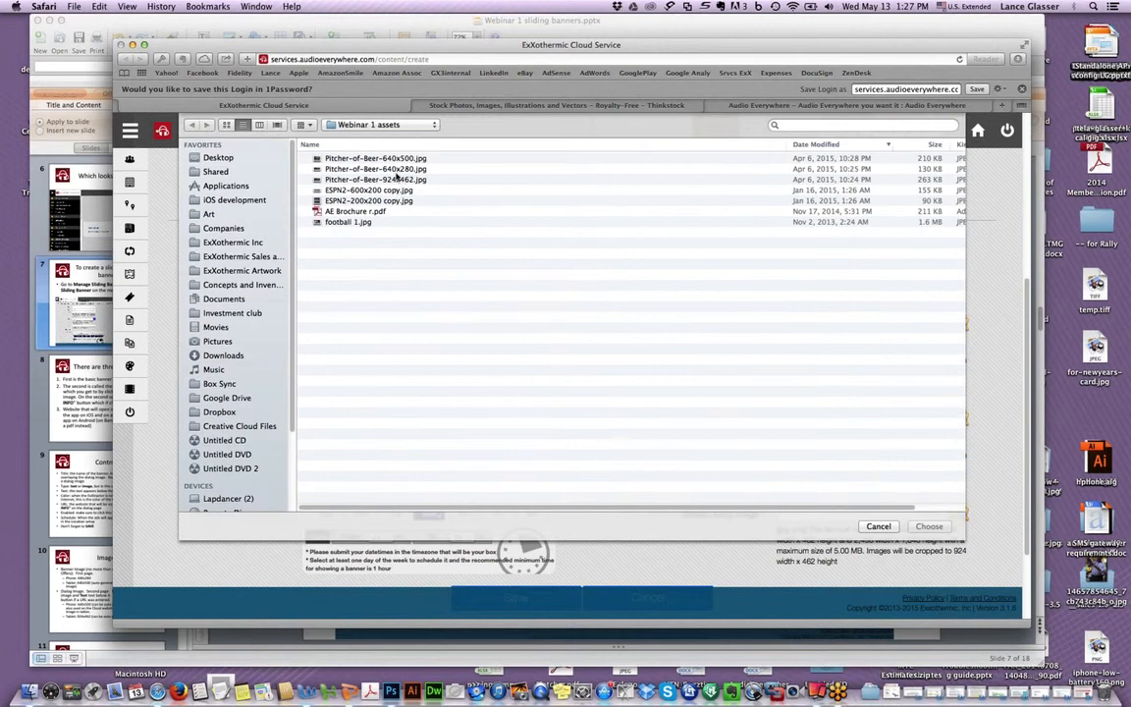
double_click(399, 160)
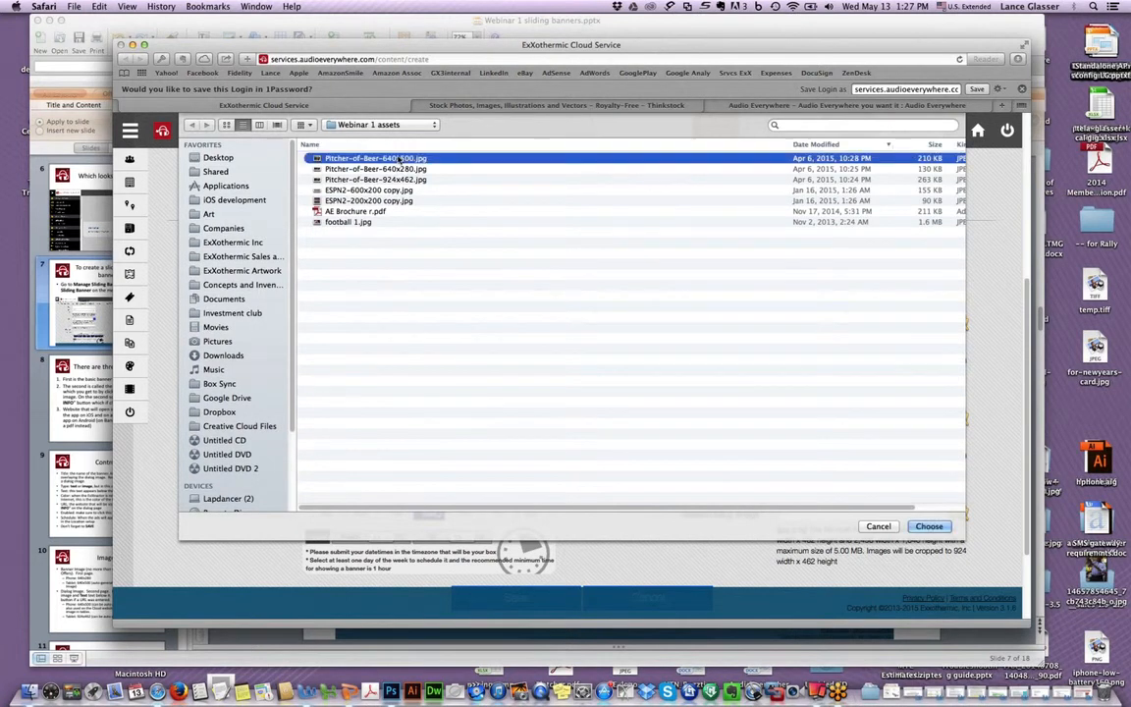
Choose Pitcher-of-Beer-924x462.jpg from the Webinar 1 assets folder as the Tablets Dialog Image.
scroll(740, 340, down, 5)
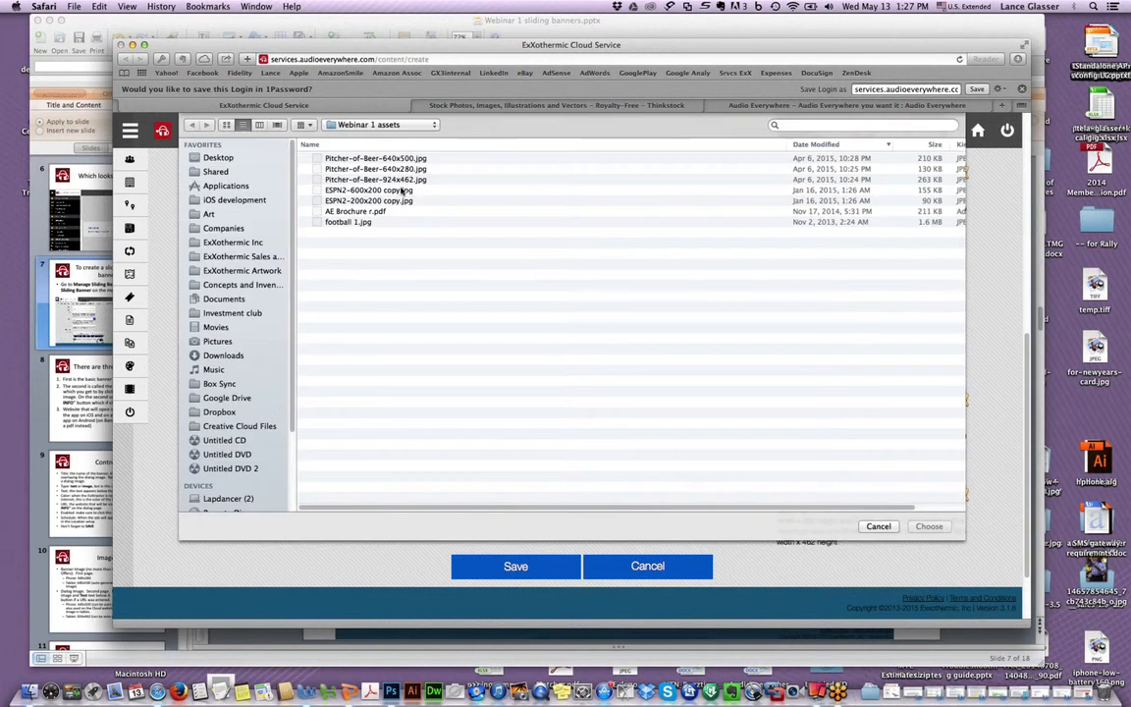
click(395, 180)
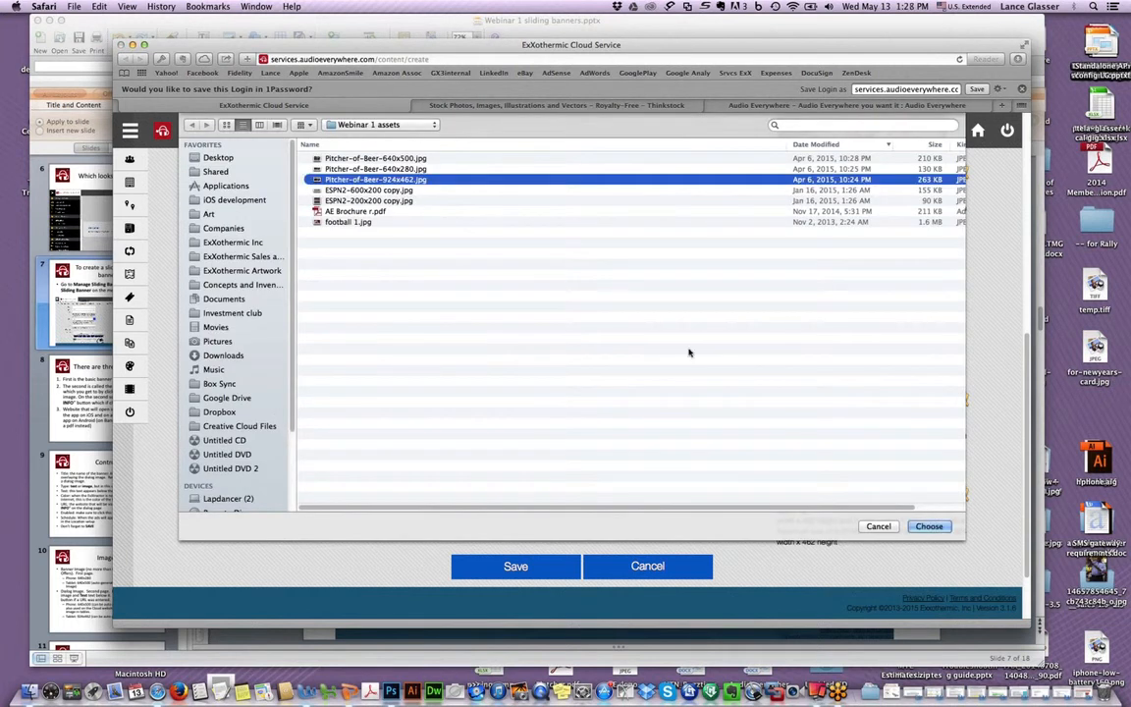
key(Return)
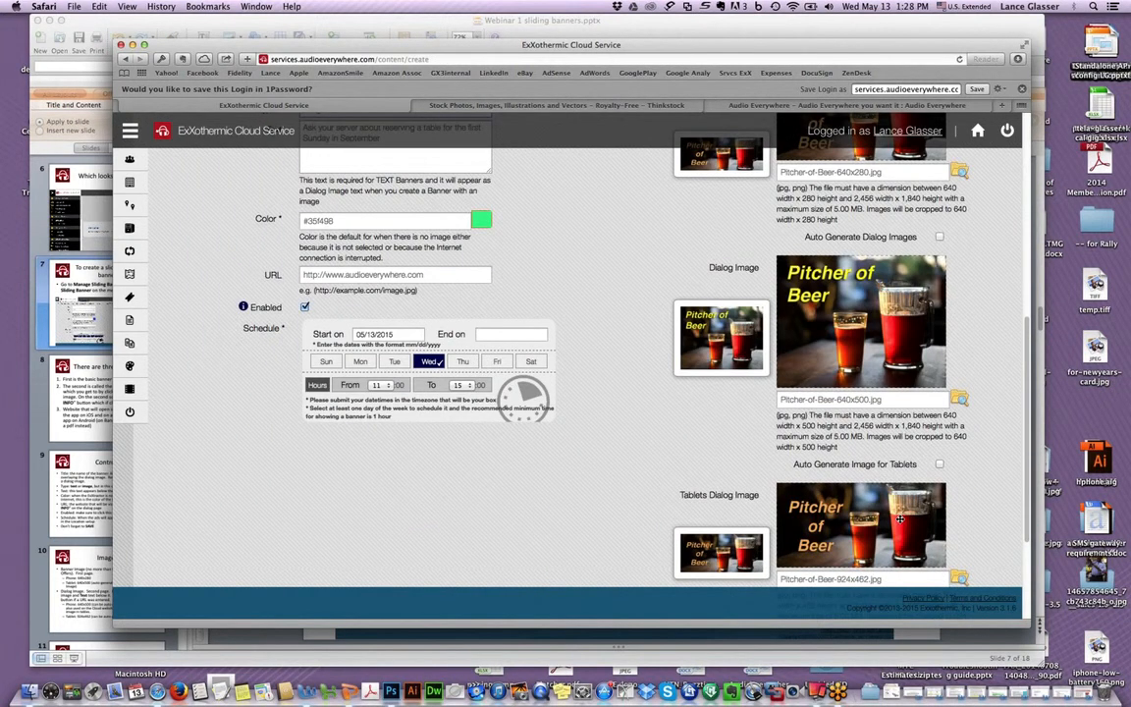
Check the three uploaded images and the form, and save the new sliding banner.
scroll(900, 518, down, 2)
scroll(899, 519, up, 5)
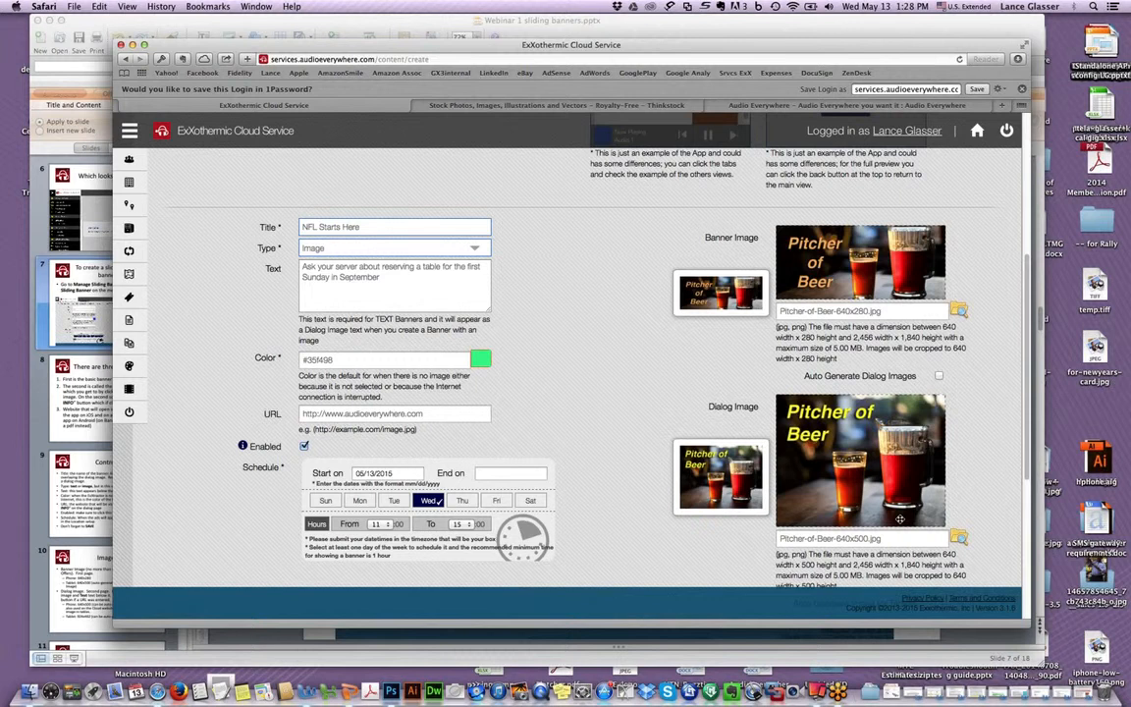
scroll(899, 519, down, 5)
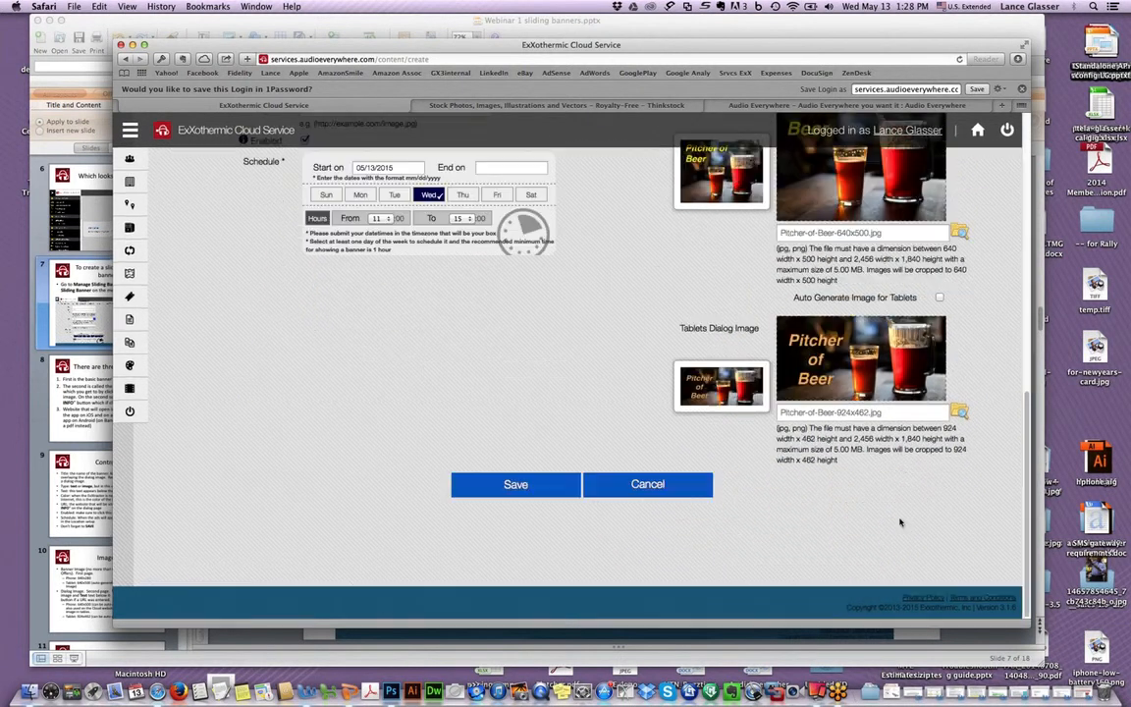
click(498, 488)
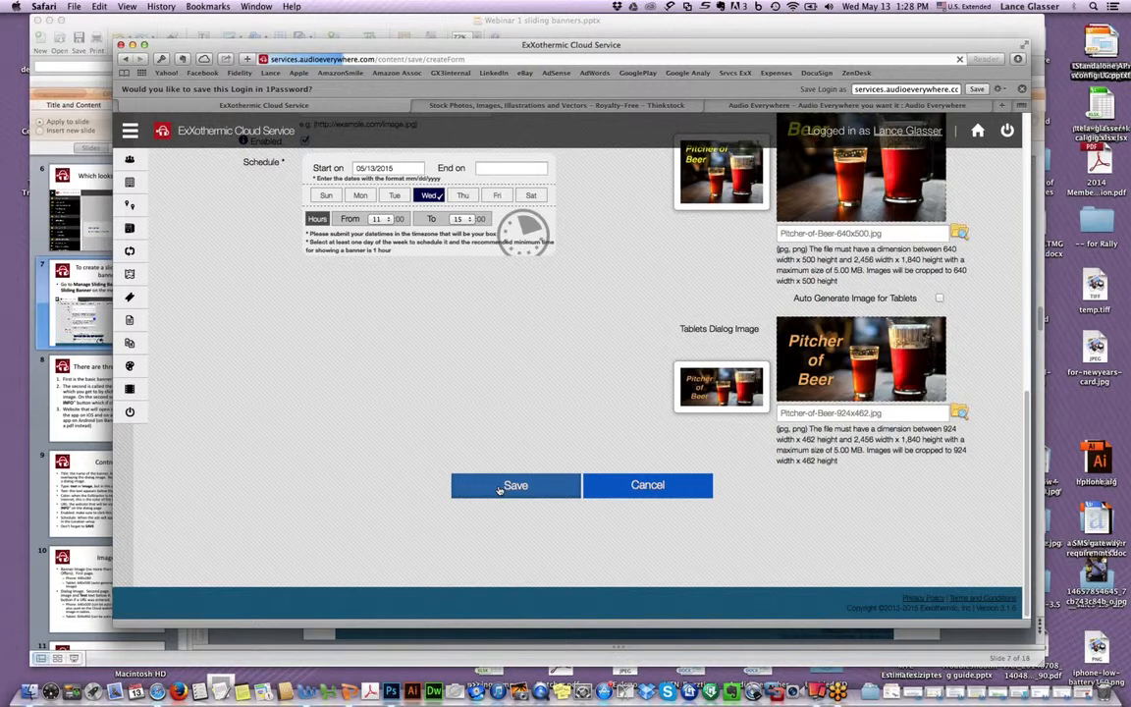
click(498, 487)
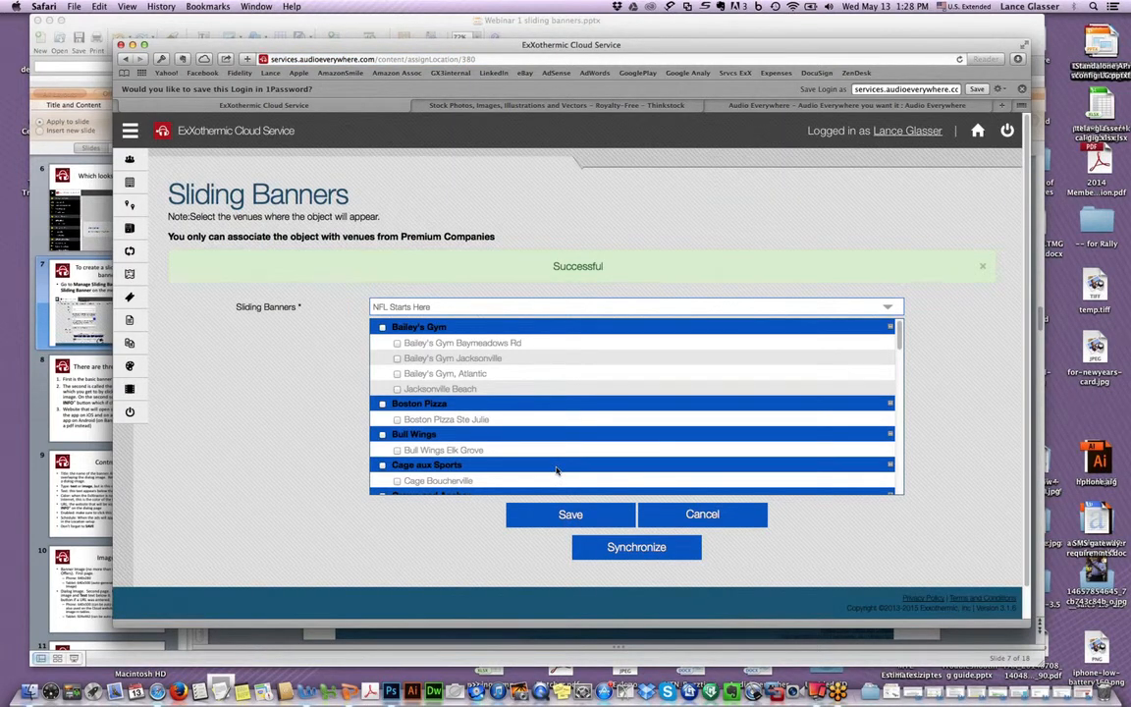
Assign the NFL Starts Here banner to the Demo 17 venue under Demo Units and save the assignment.
scroll(556, 471, down, 1)
scroll(555, 470, down, 1)
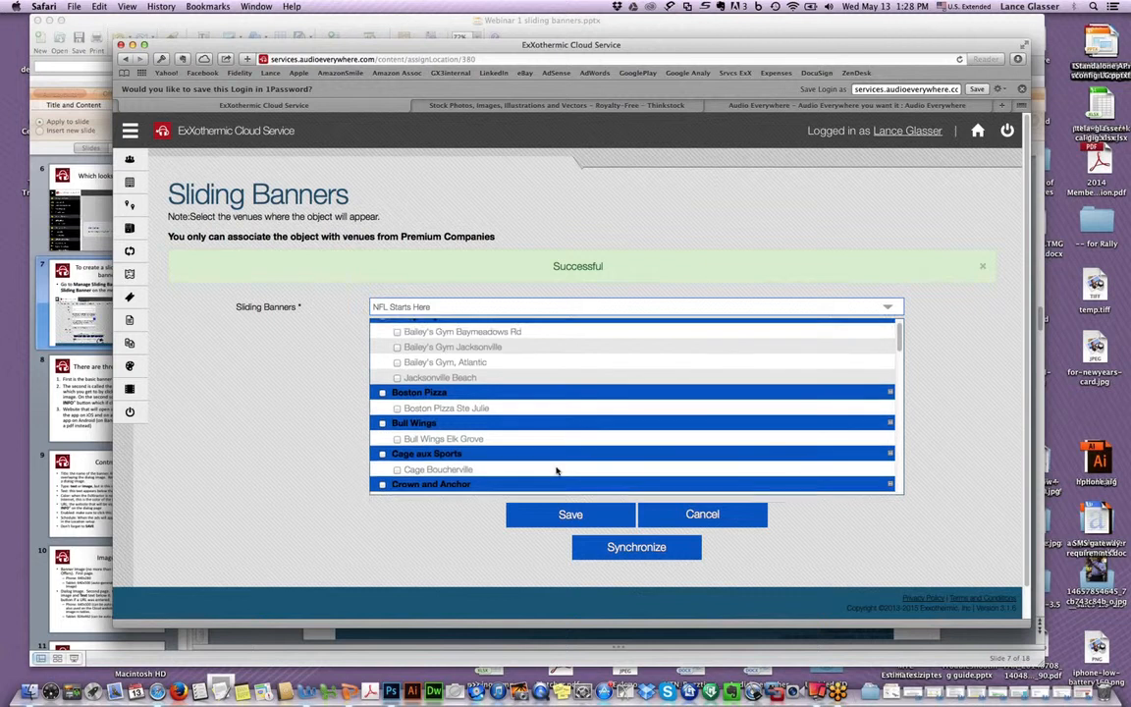
scroll(556, 470, down, 5)
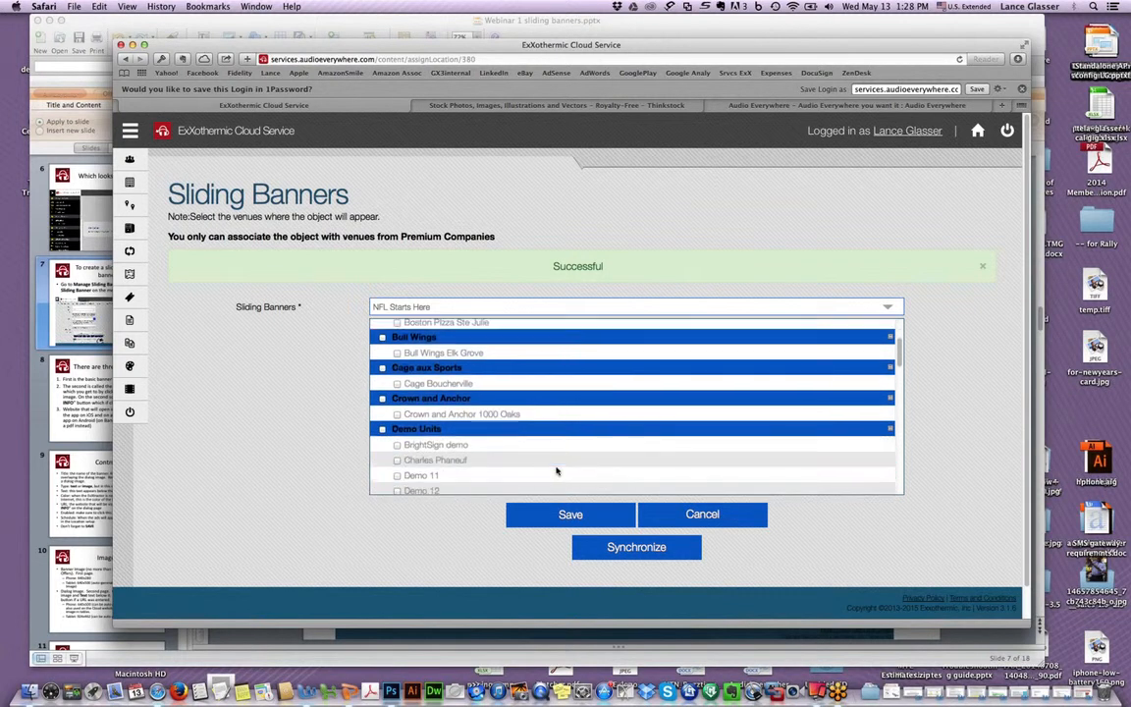
scroll(555, 470, down, 6)
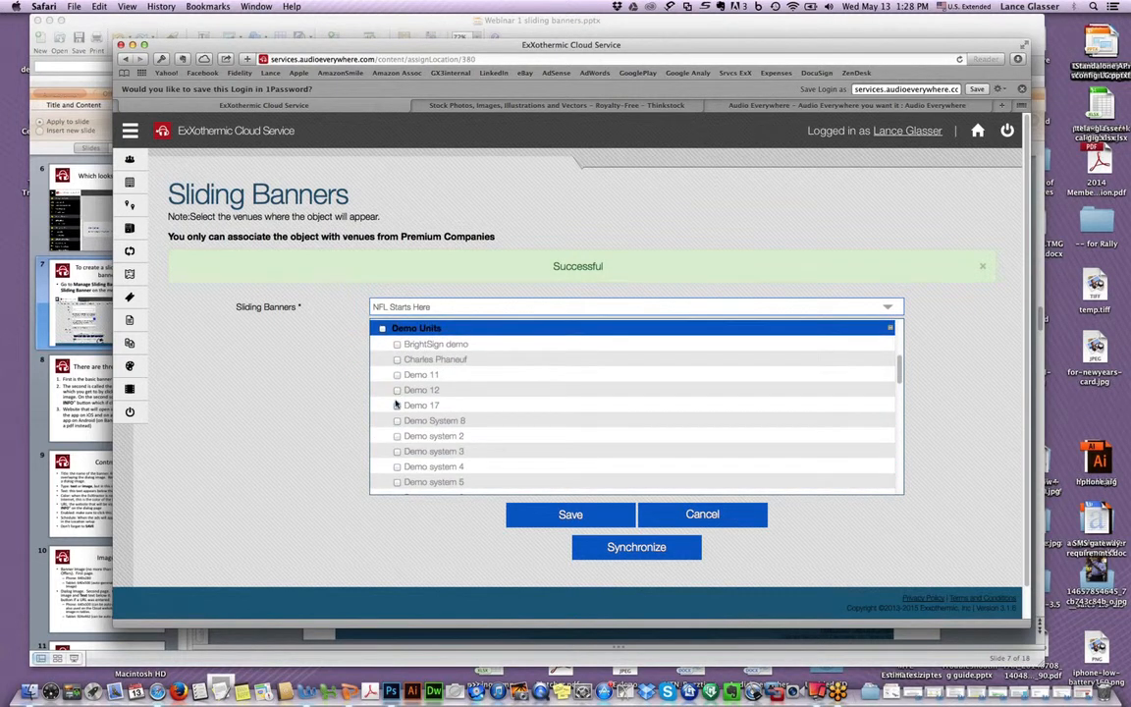
click(397, 404)
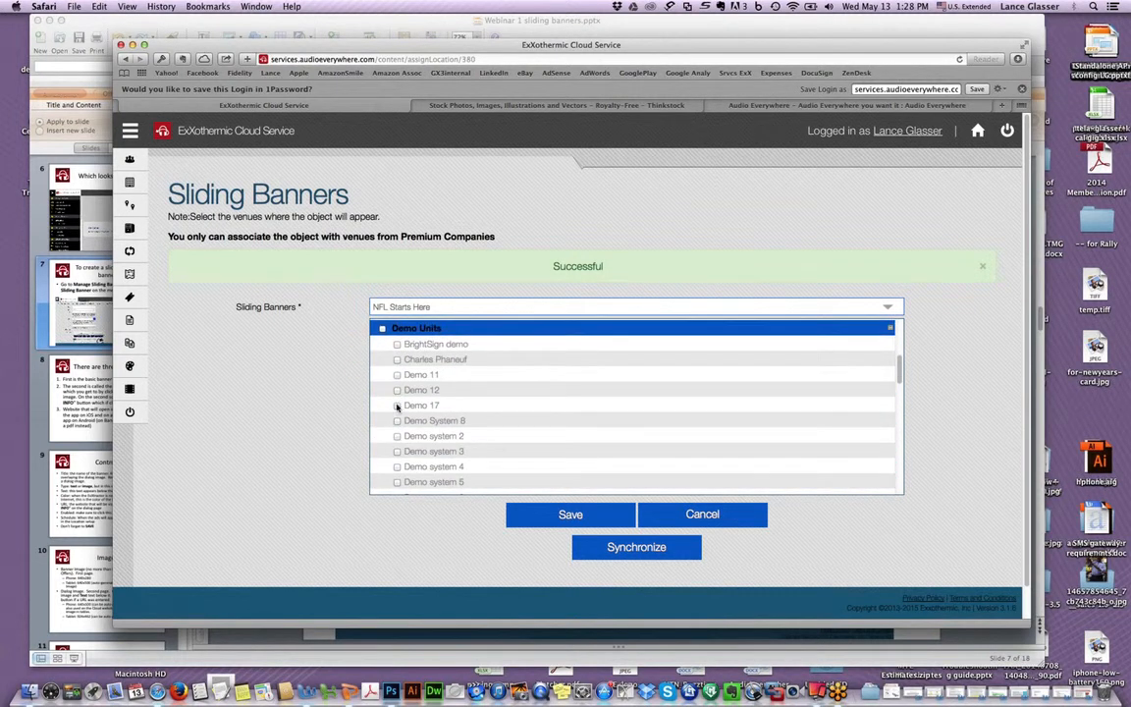
click(557, 517)
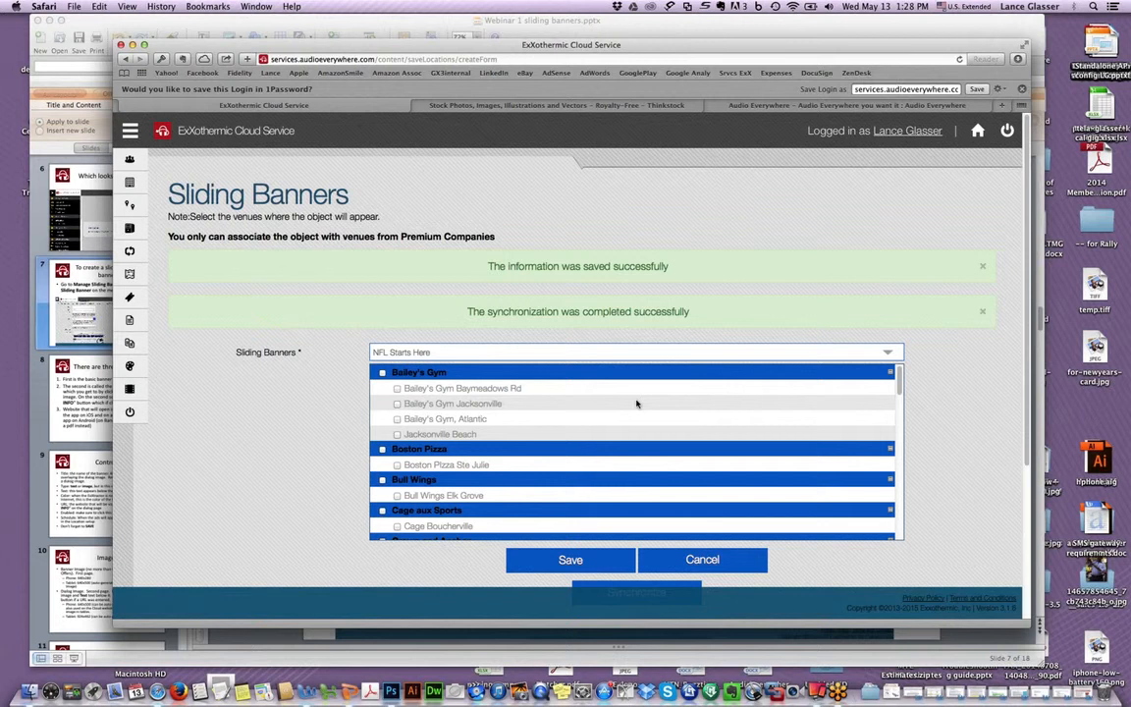
Open the list of all venues.
scroll(636, 402, down, 3)
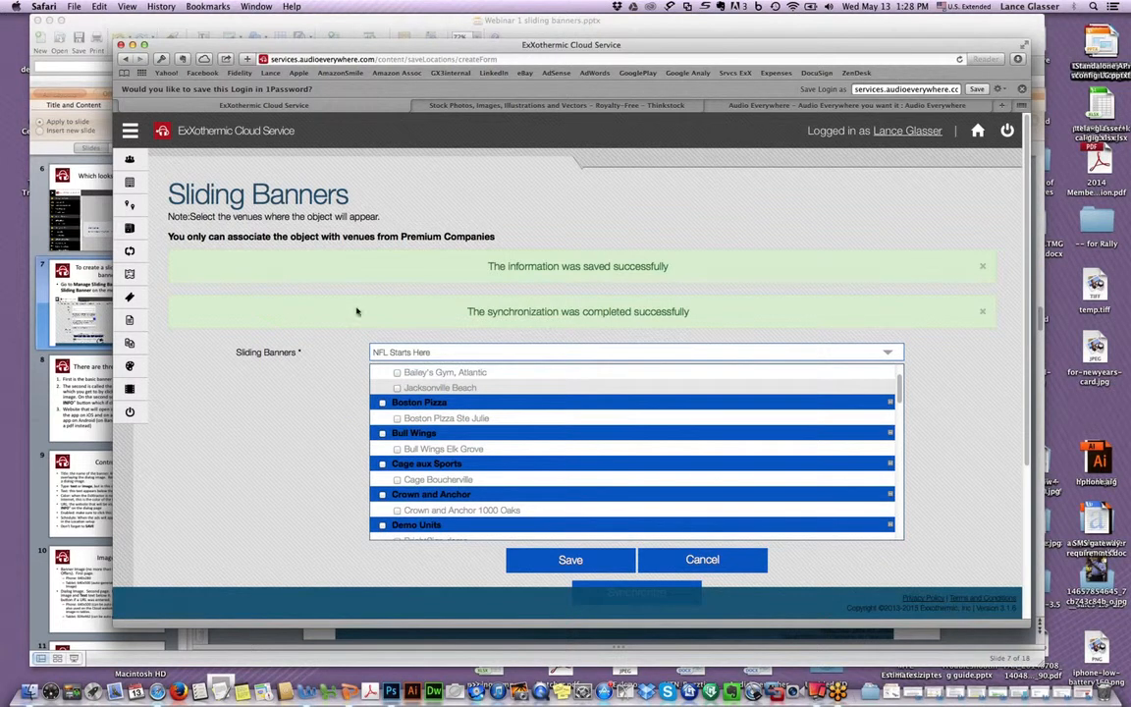
mouse_move(138, 215)
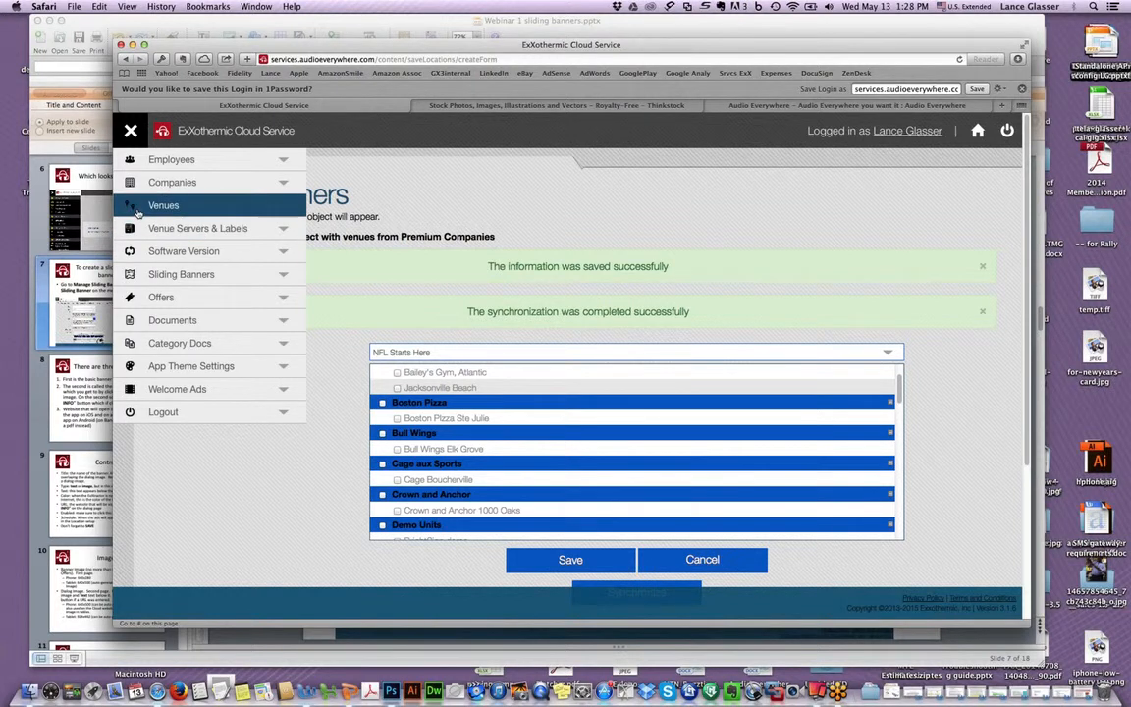
click(138, 208)
click(138, 225)
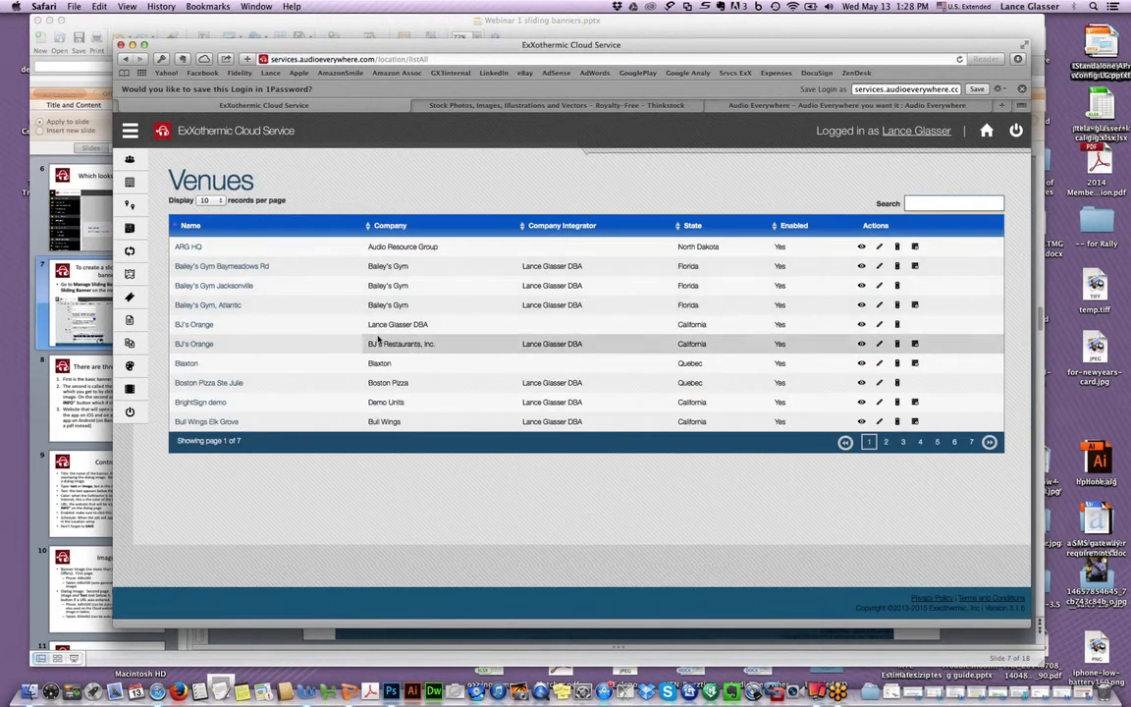
Search the venues for "Demo 17" and open that venue's details.
click(919, 203)
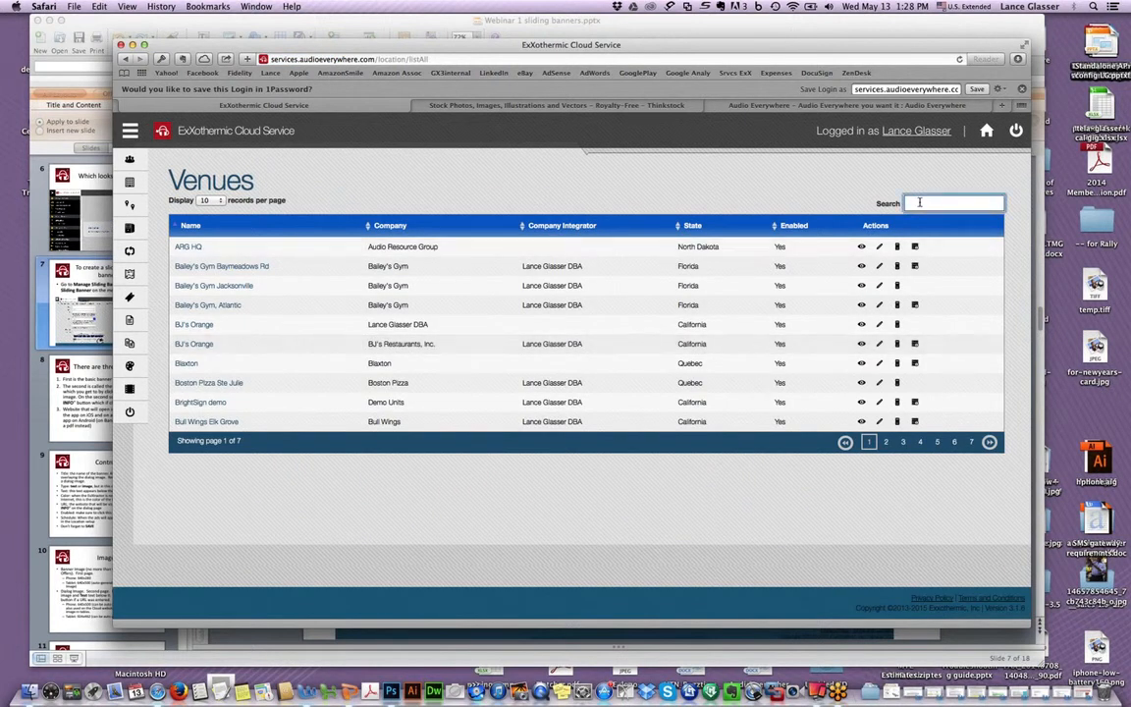
text(Demo 17)
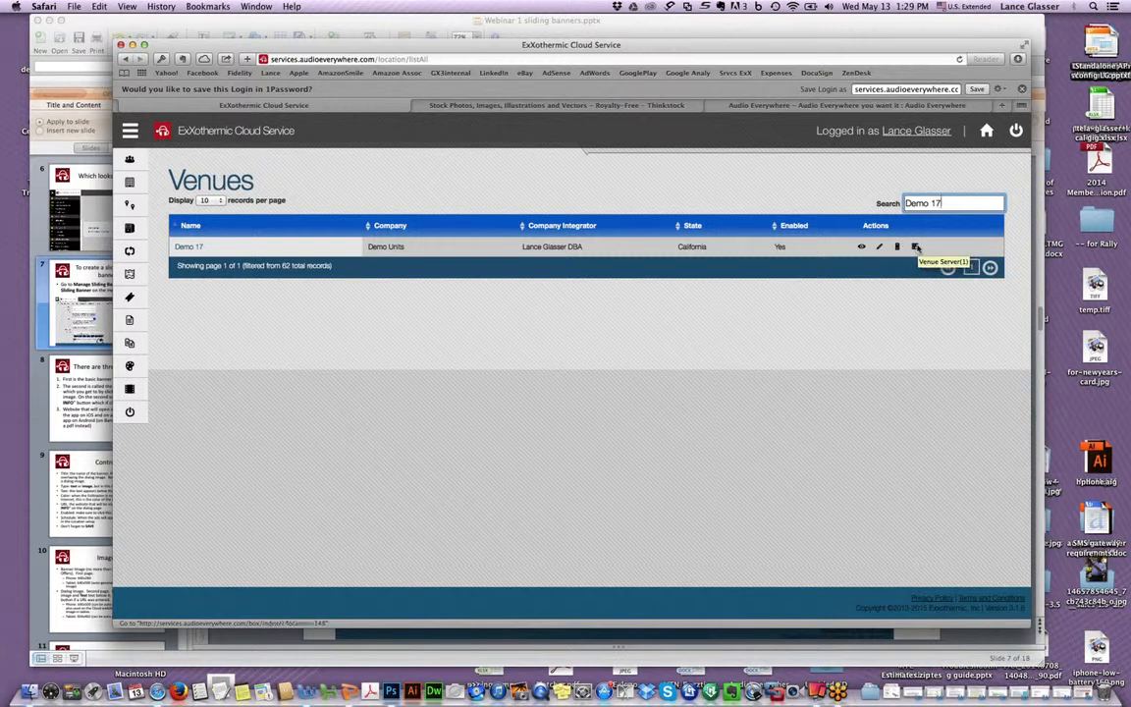
click(861, 247)
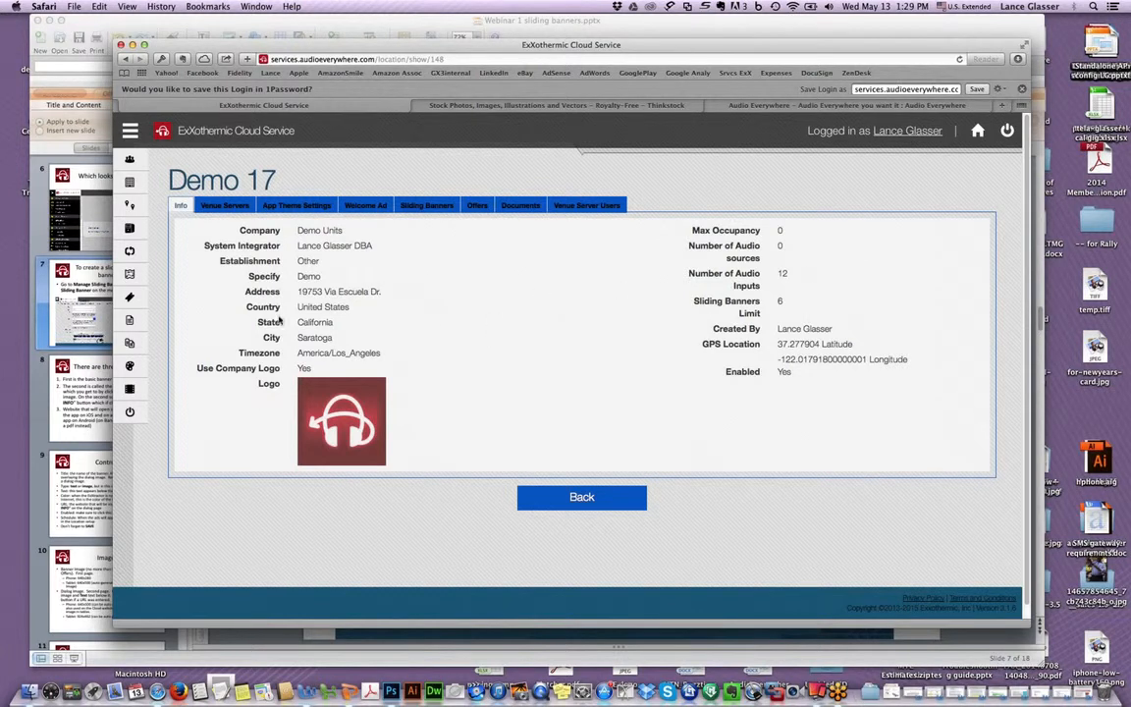
Review Demo 17's venue servers, app theme settings, welcome ad and sliding banners, and open the NFL Starts Here banner.
click(222, 207)
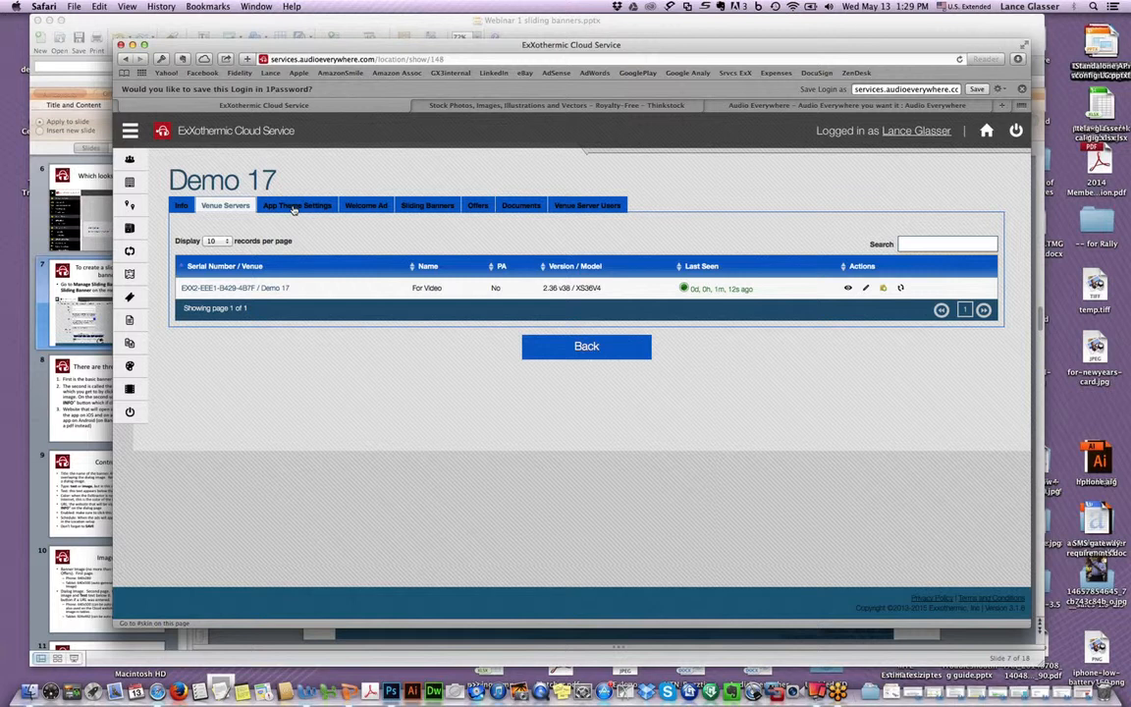
click(294, 208)
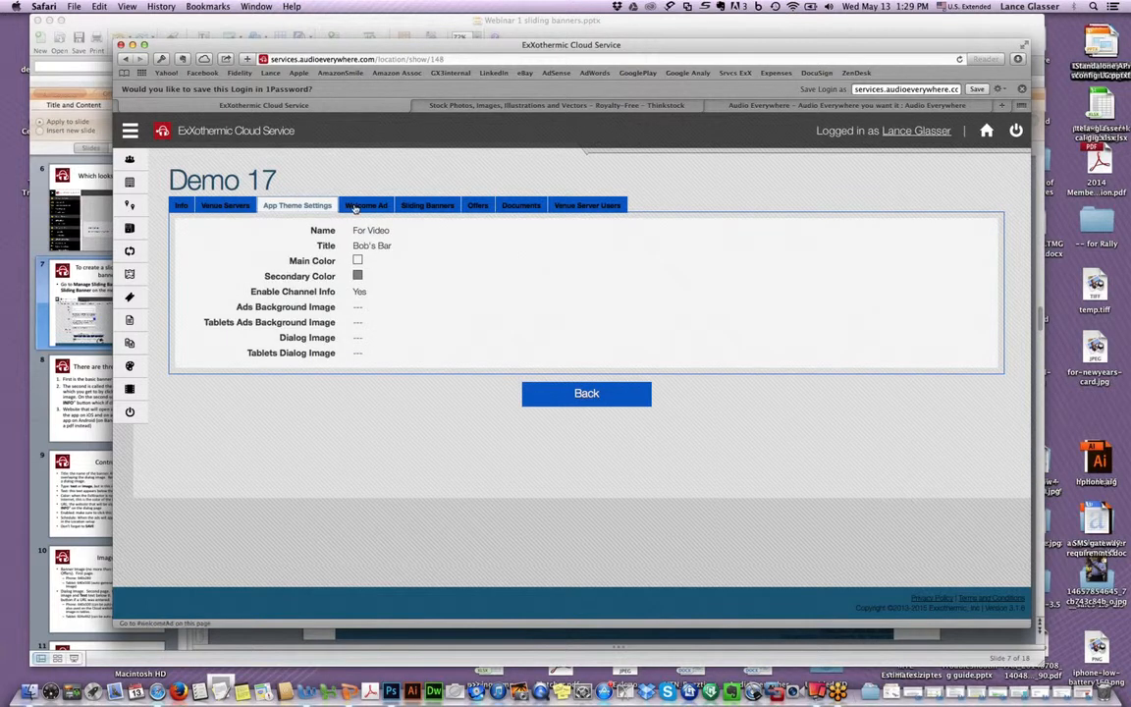
click(361, 206)
click(413, 206)
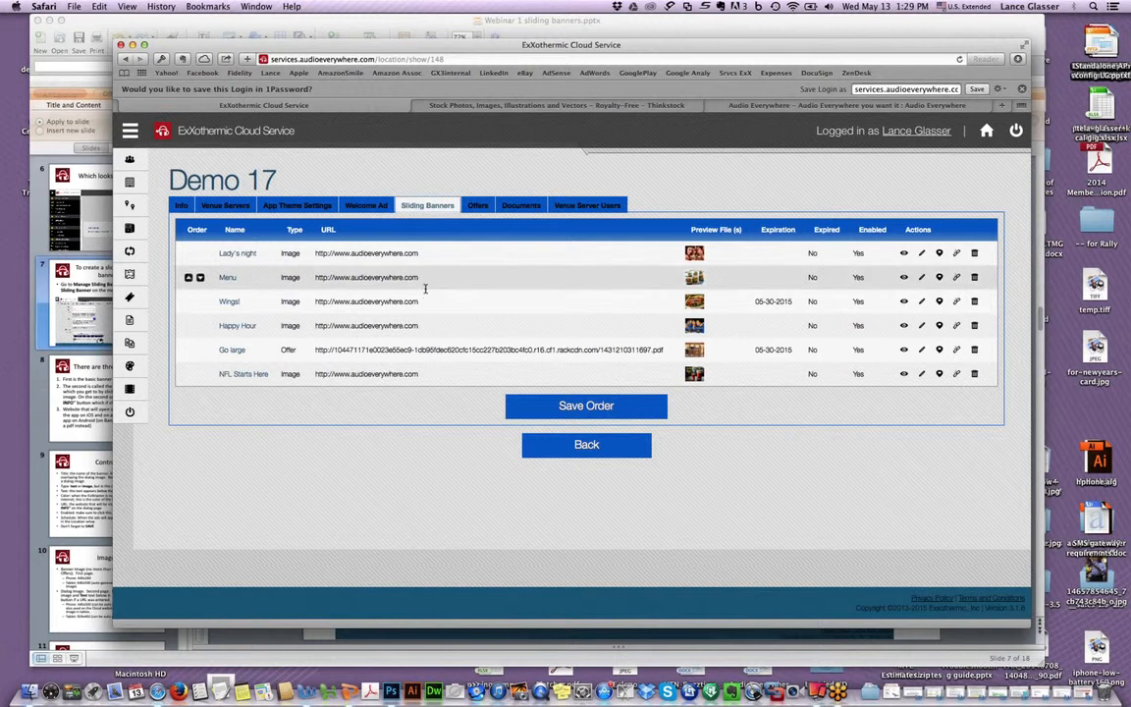
click(248, 378)
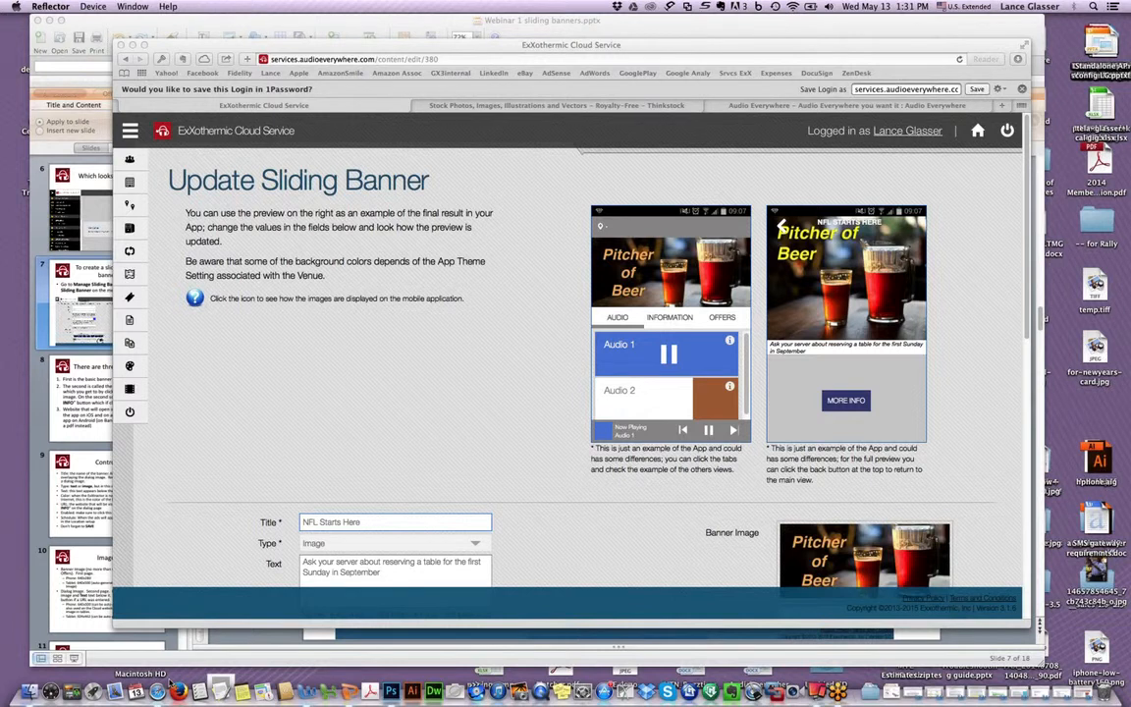
click(152, 667)
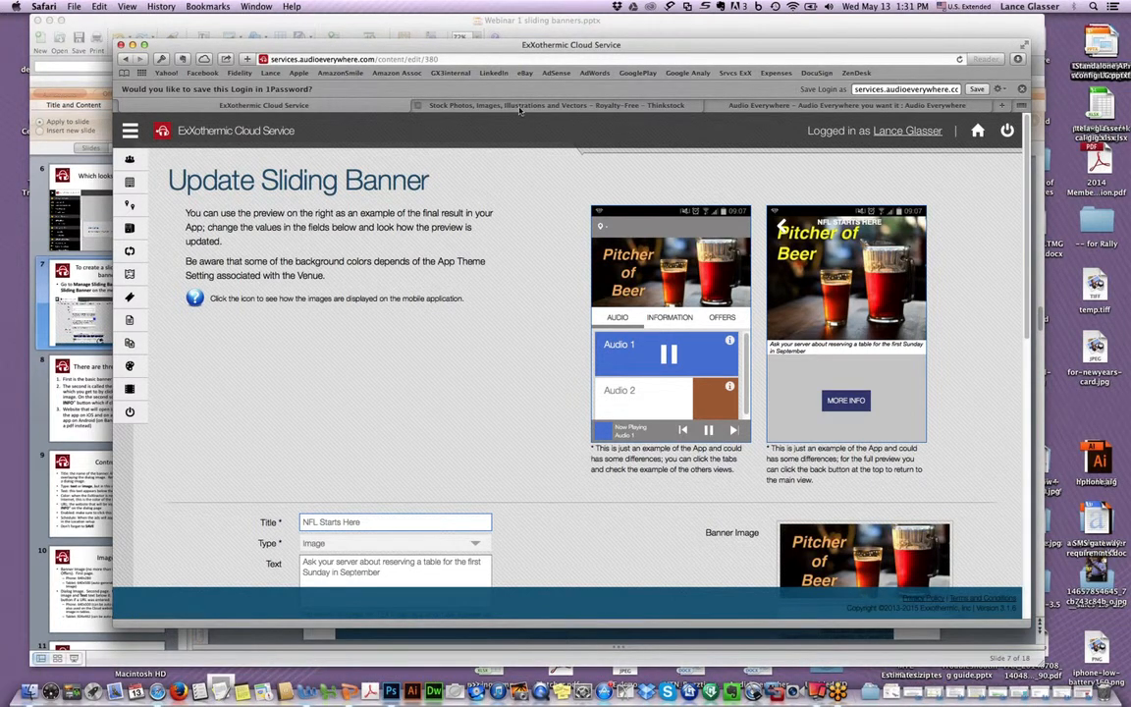
Switch to the Audio Everywhere website and open its Clipart Gallery from the helpful links.
click(769, 106)
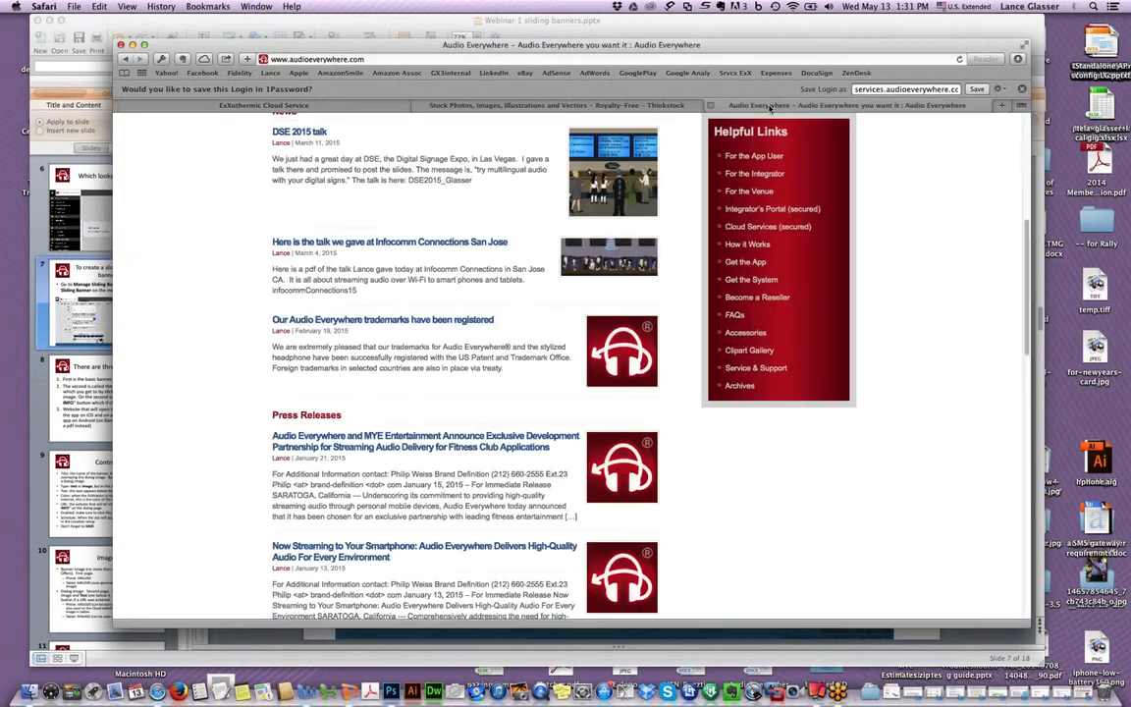
scroll(545, 263, up, 8)
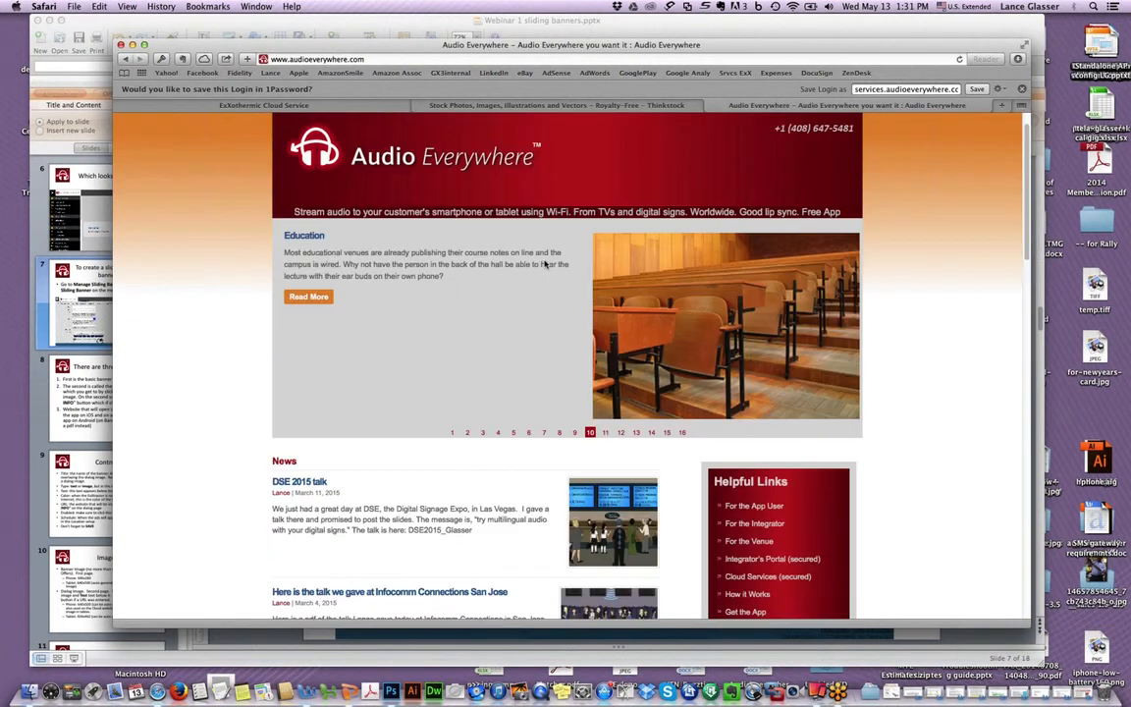
scroll(544, 261, down, 5)
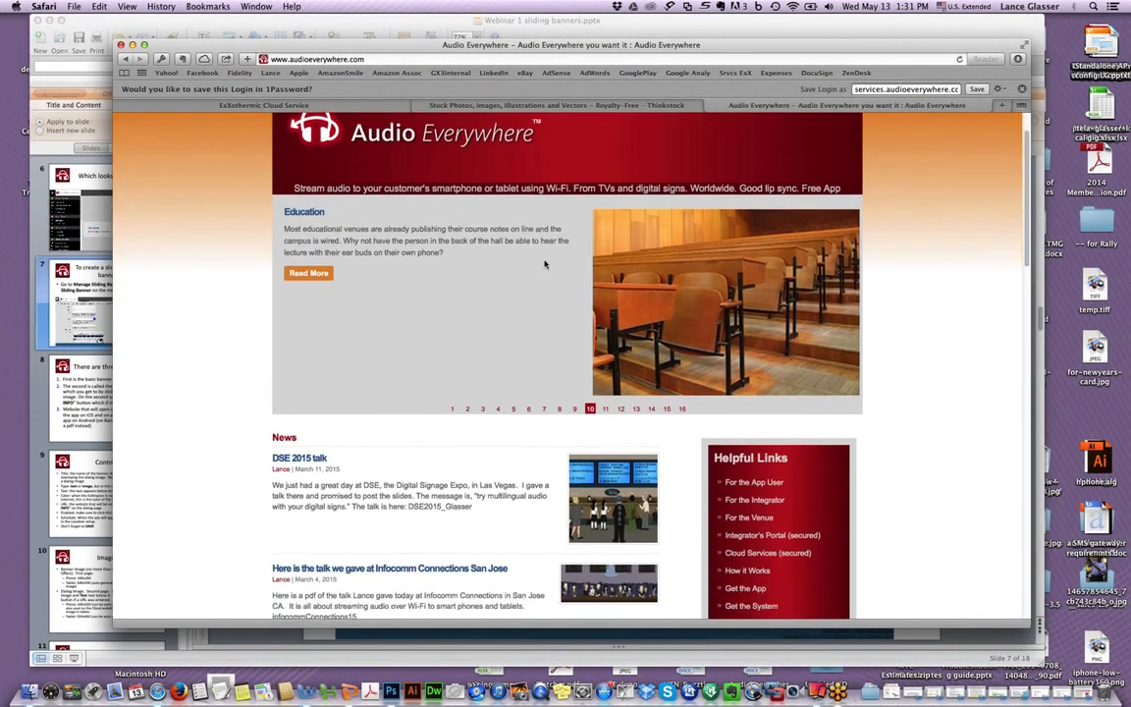
scroll(543, 261, down, 1)
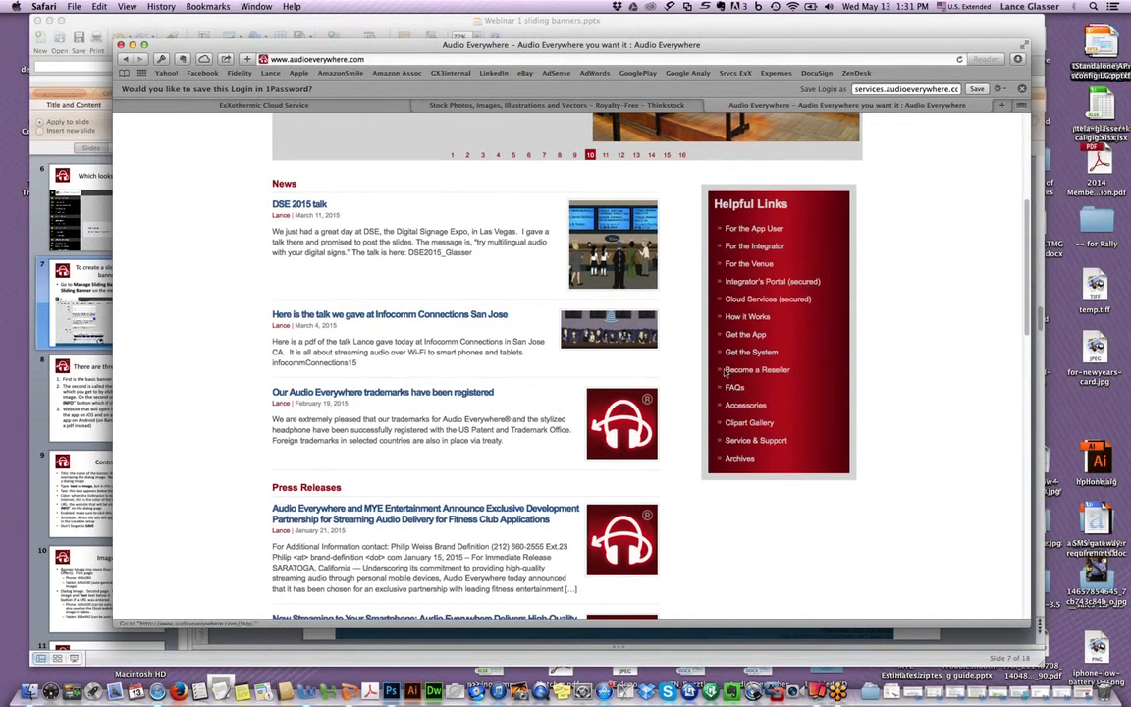
click(740, 423)
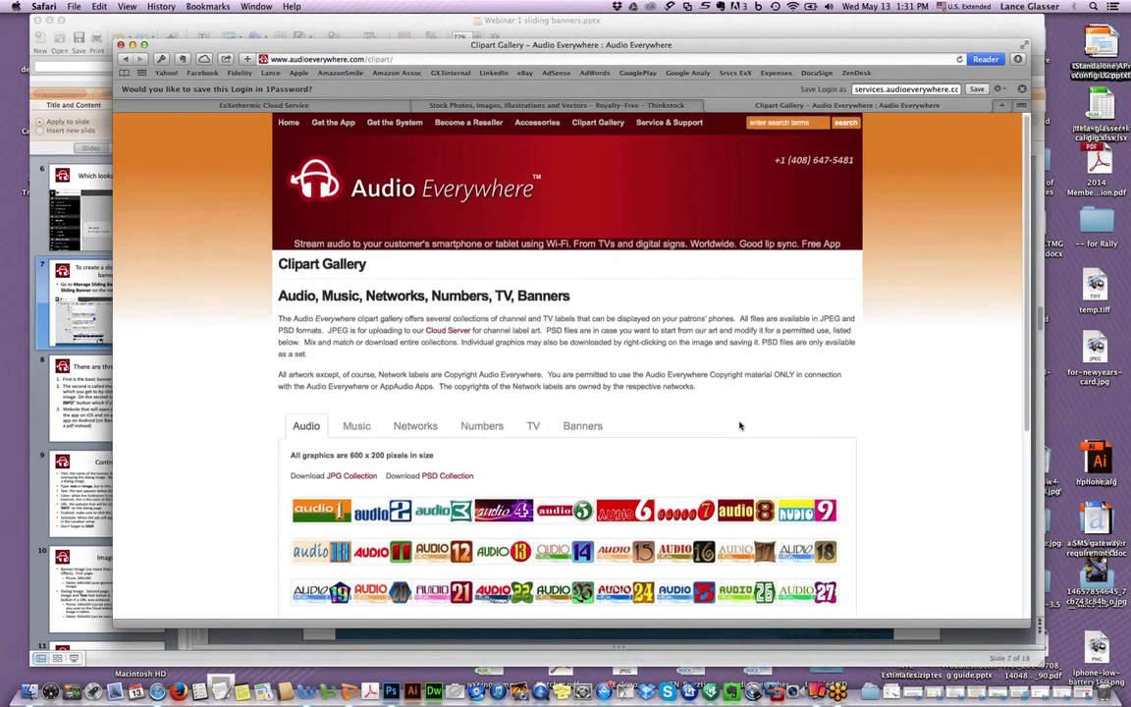
Browse the Banners collection in the Clipart Gallery, including the available image sizes and sample graphics.
scroll(740, 425, down, 3)
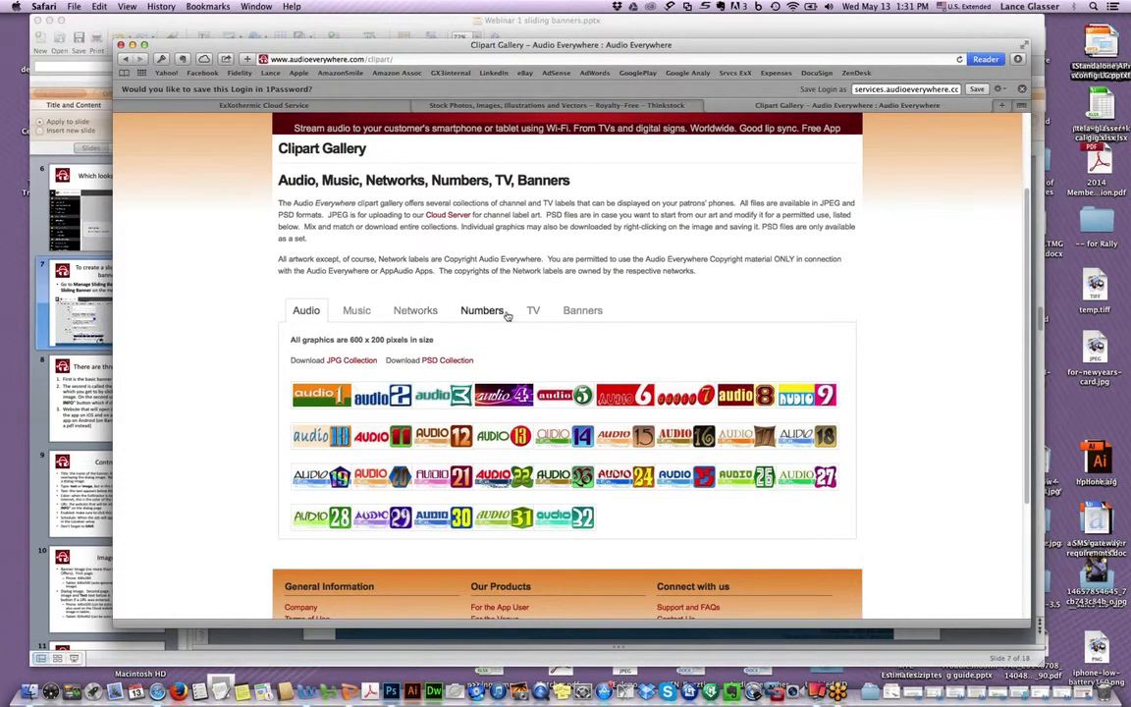
click(583, 311)
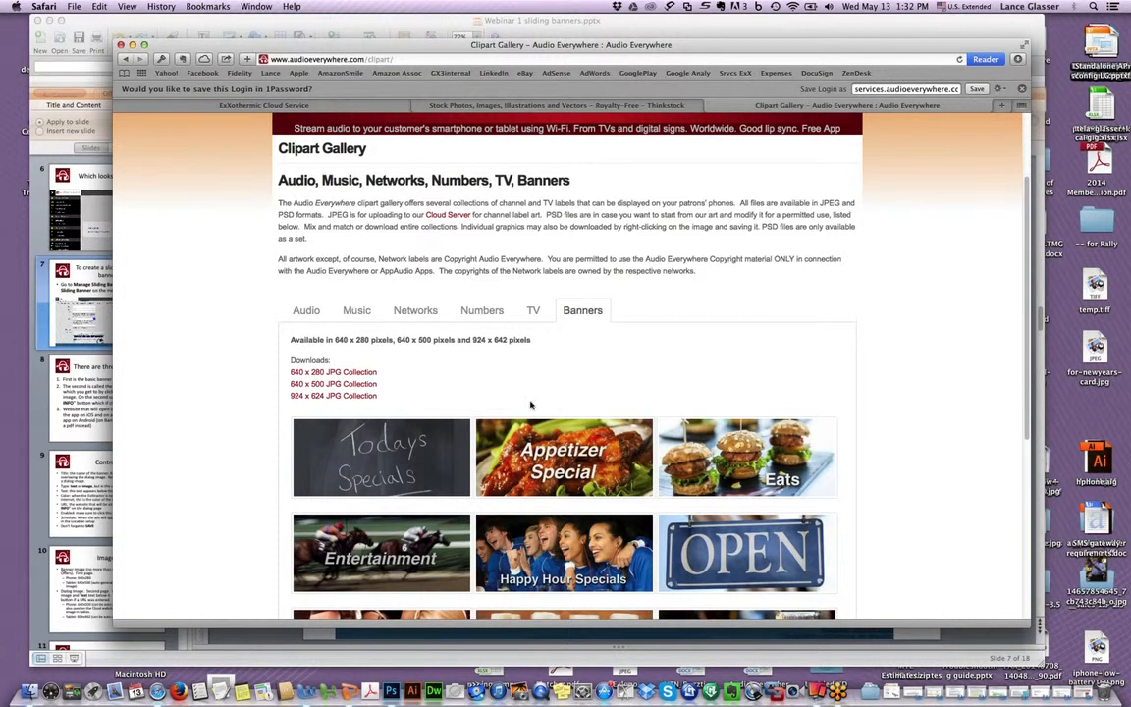
scroll(530, 404, down, 5)
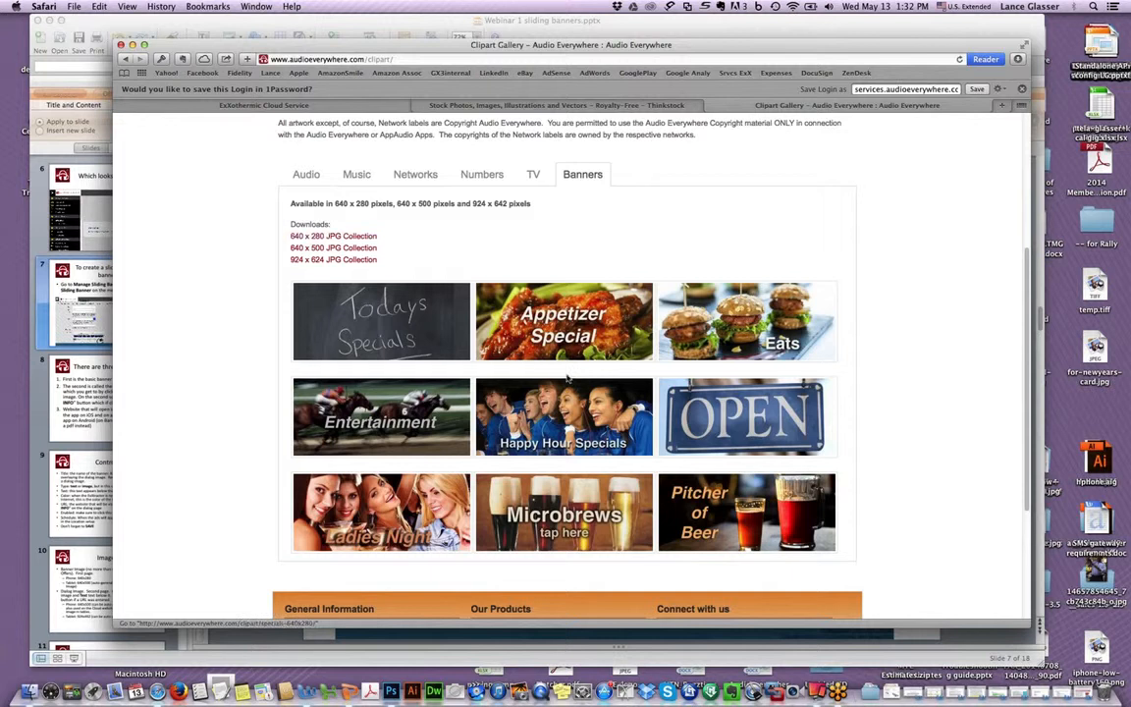
scroll(569, 378, down, 2)
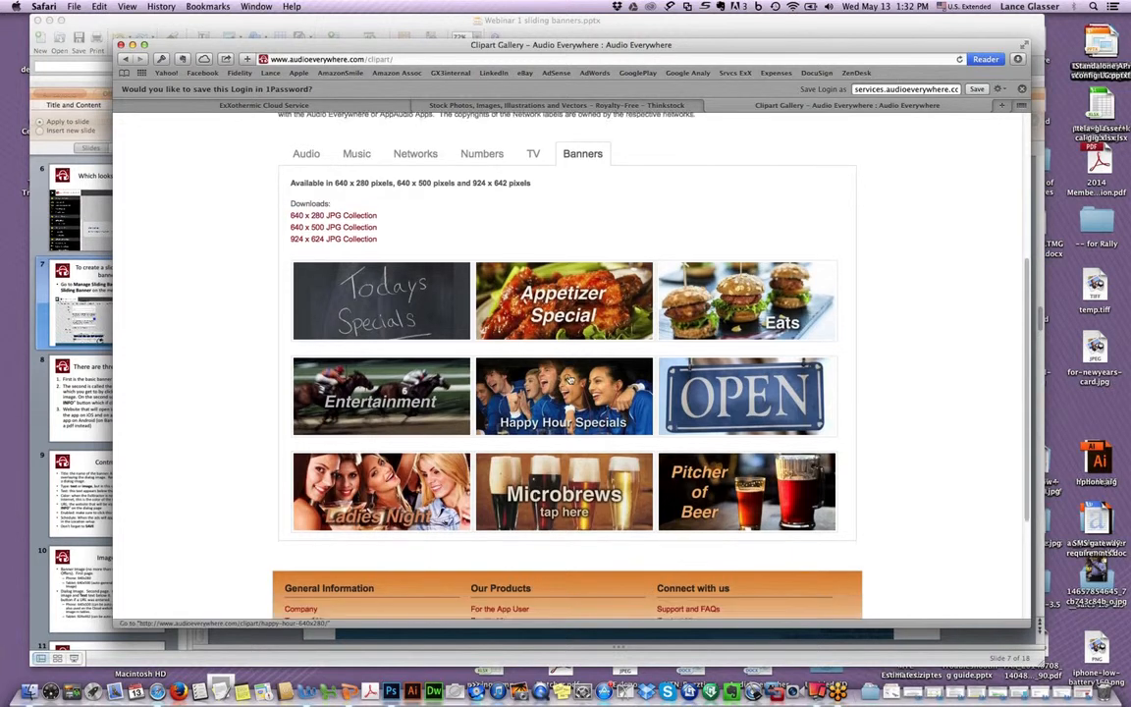
scroll(569, 379, up, 3)
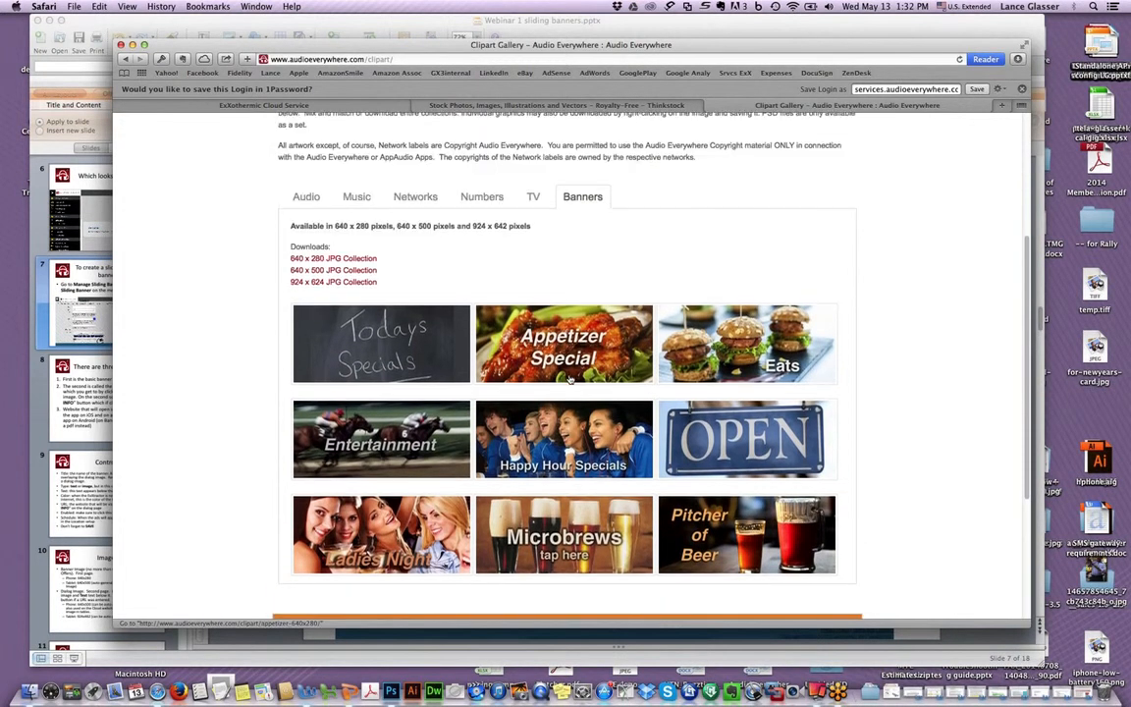
scroll(568, 378, up, 5)
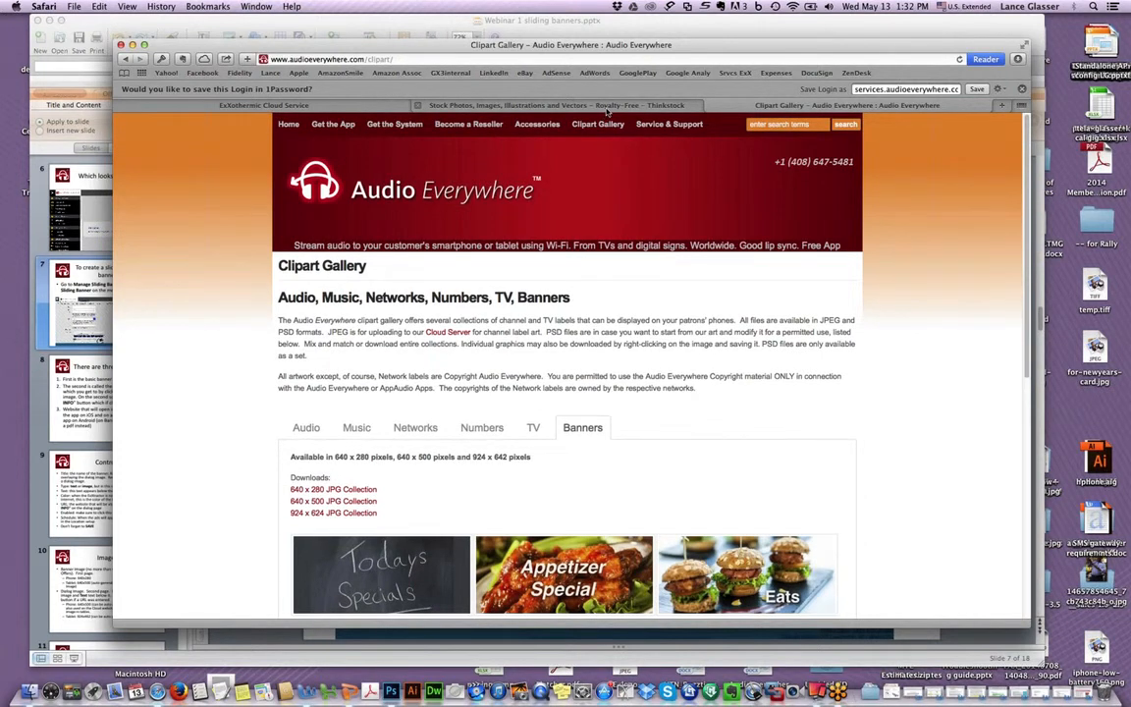
Switch to the Thinkstock website and search its stock images for "football".
click(607, 106)
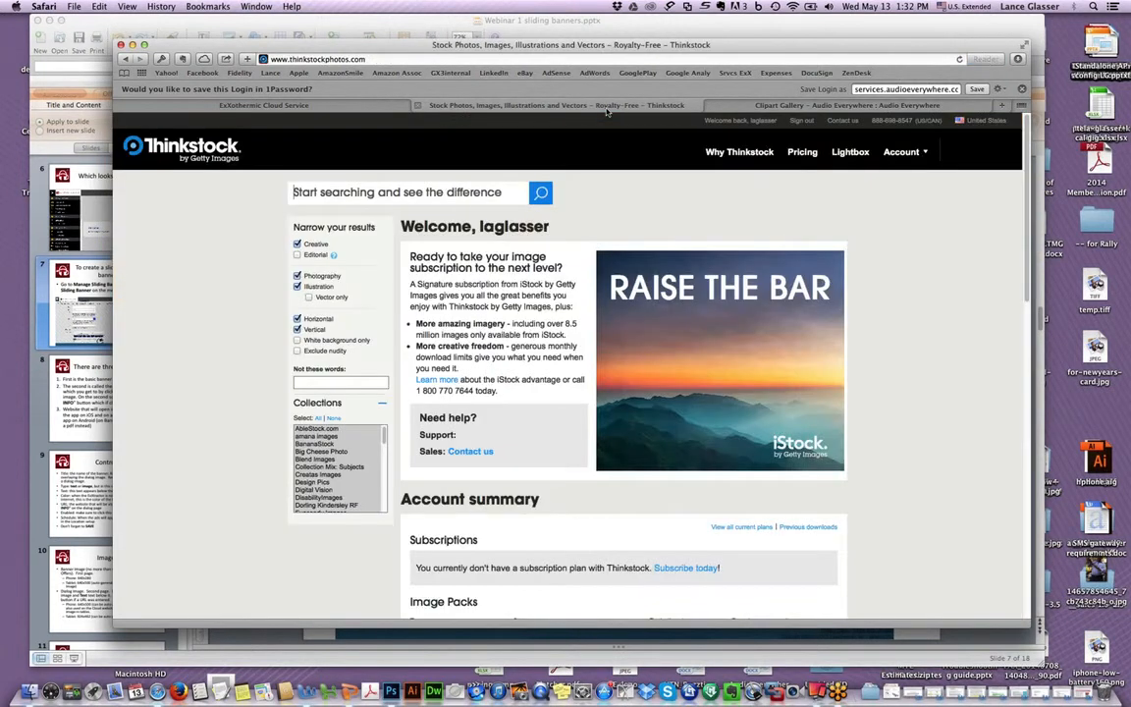
click(463, 190)
text(t)
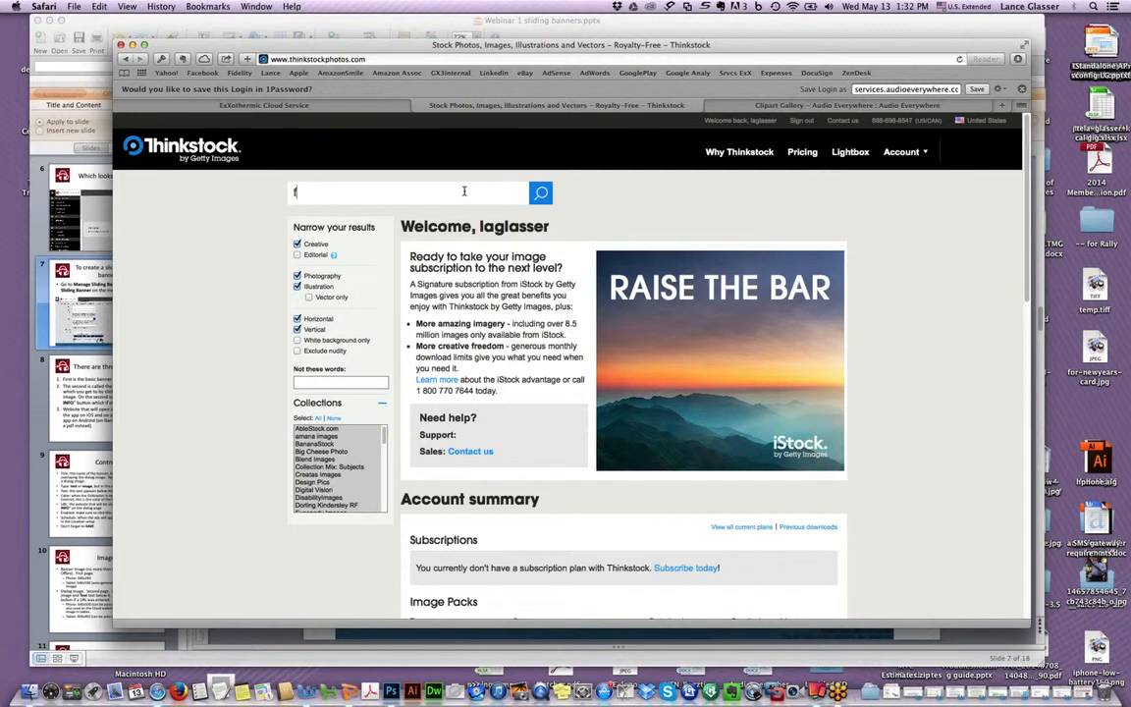
text(oot)
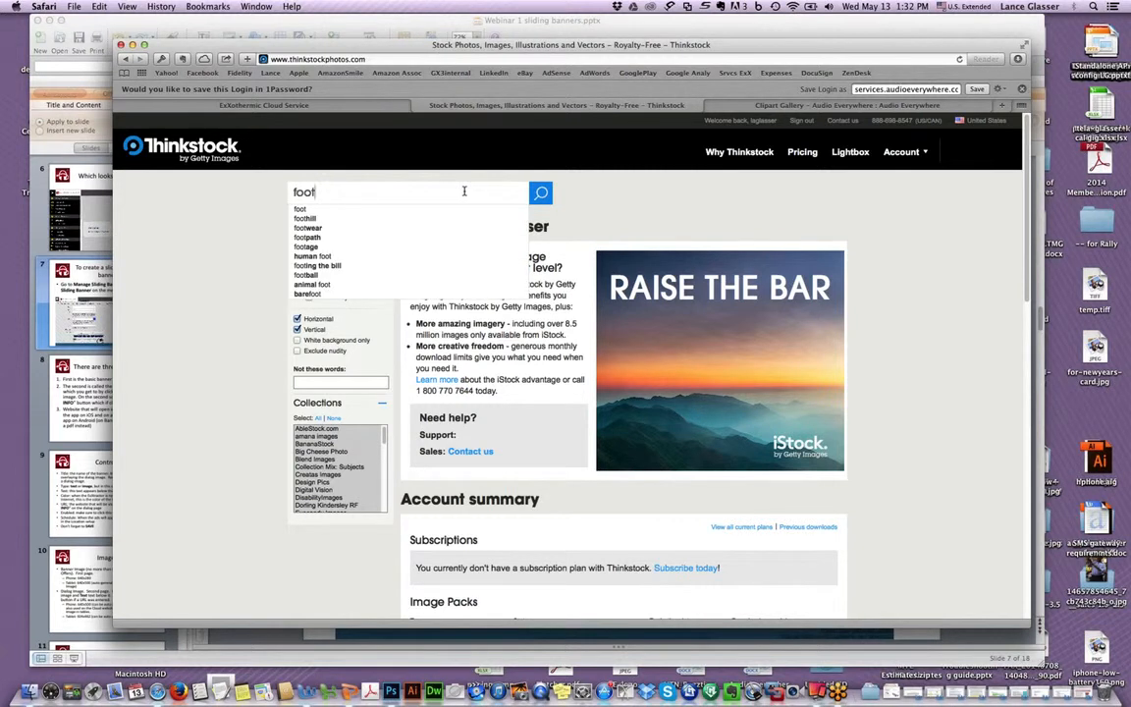
text(ball)
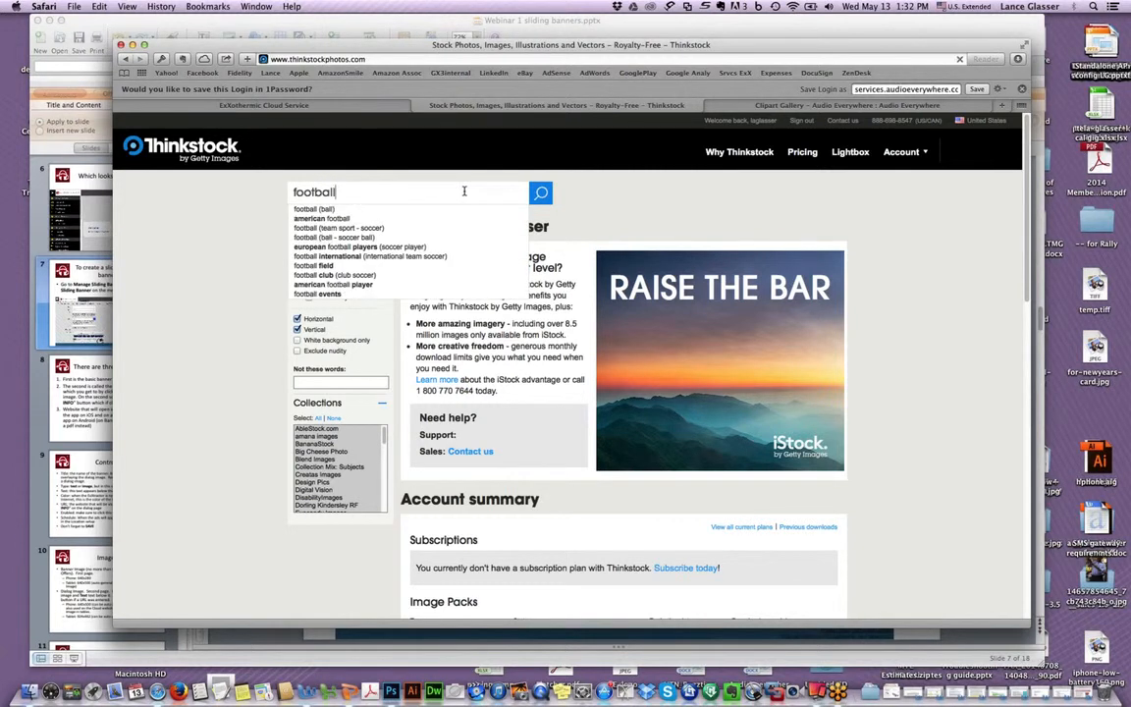
key(Return)
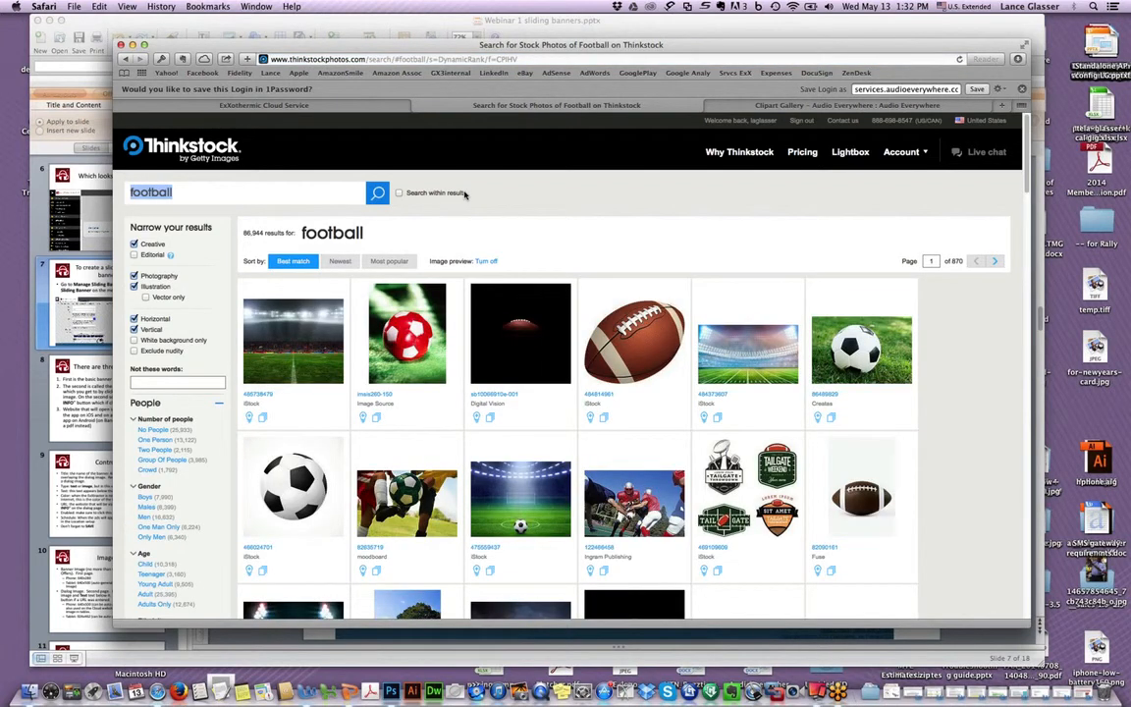
Download the Fuse stock photo of a brown football with white stripes from the results, and close its preview.
scroll(641, 438, down, 5)
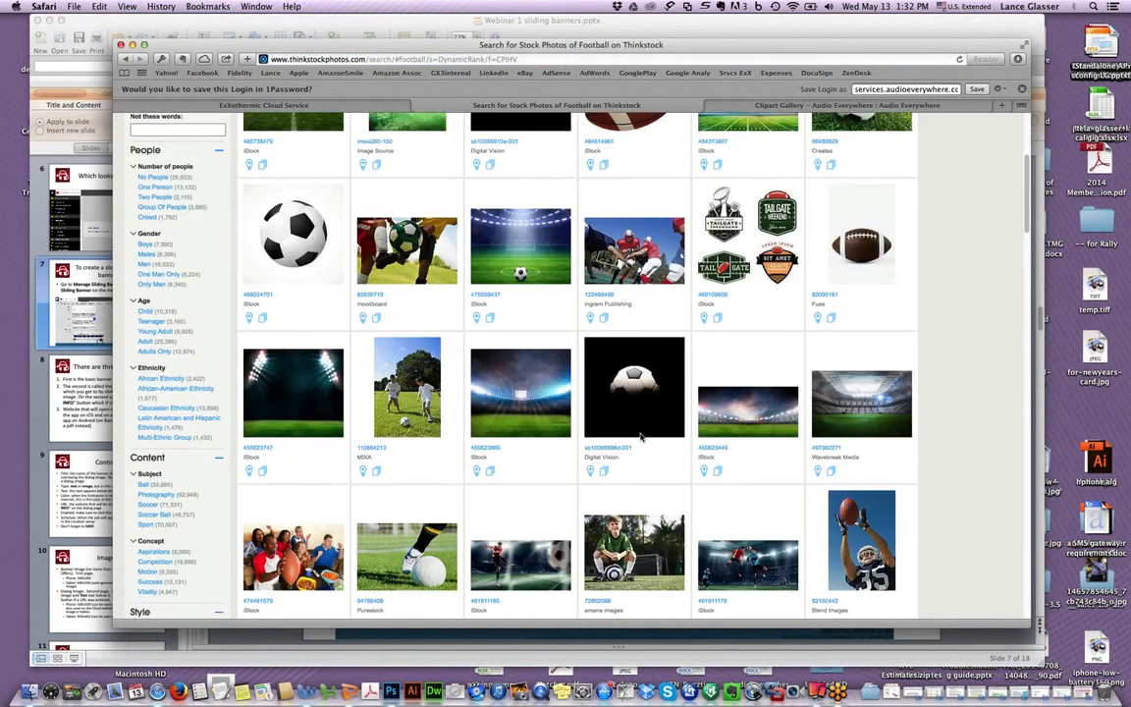
scroll(641, 438, down, 3)
scroll(641, 438, up, 10)
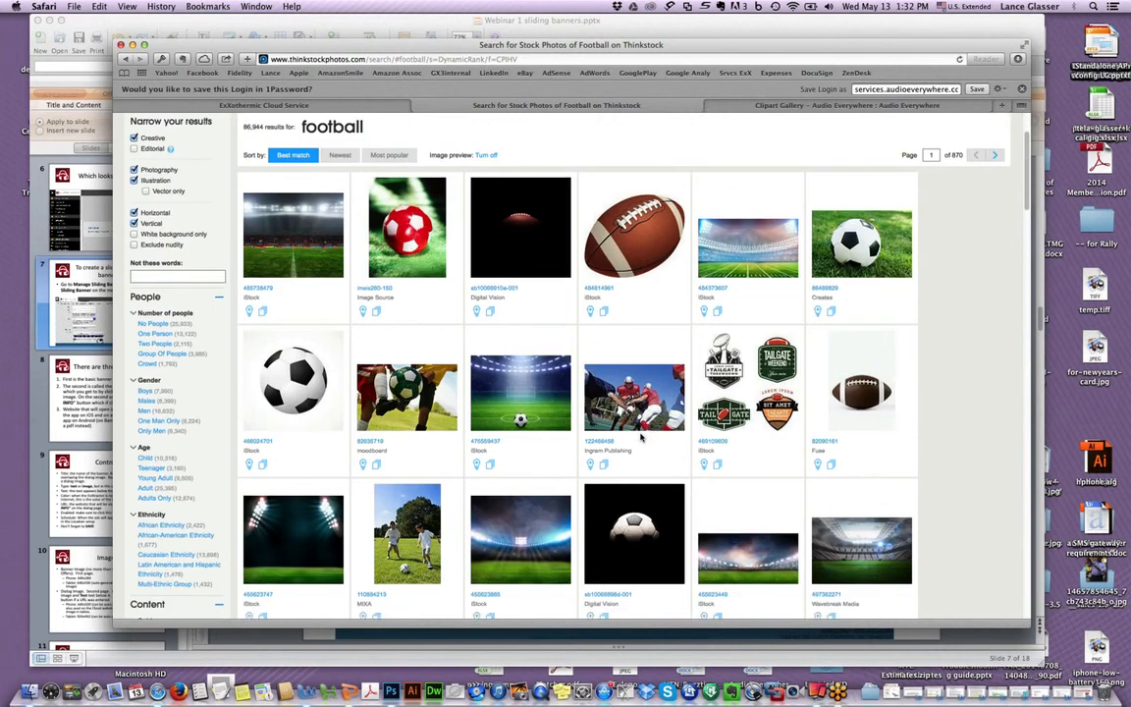
scroll(641, 438, down, 1)
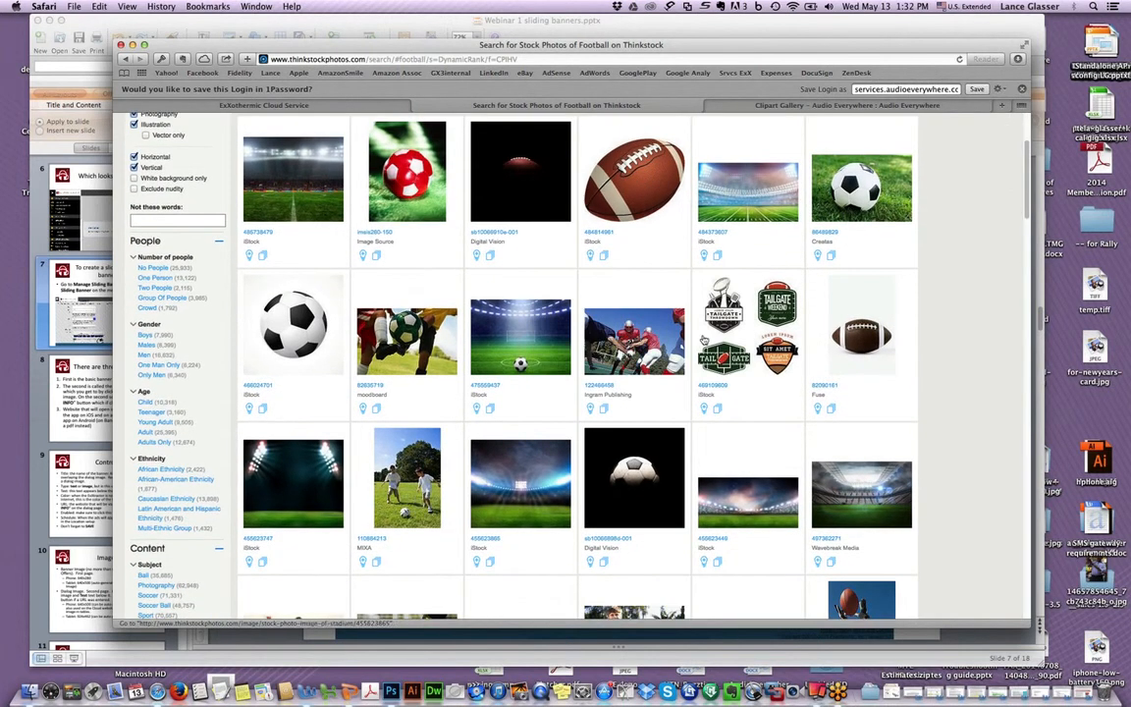
mouse_move(884, 351)
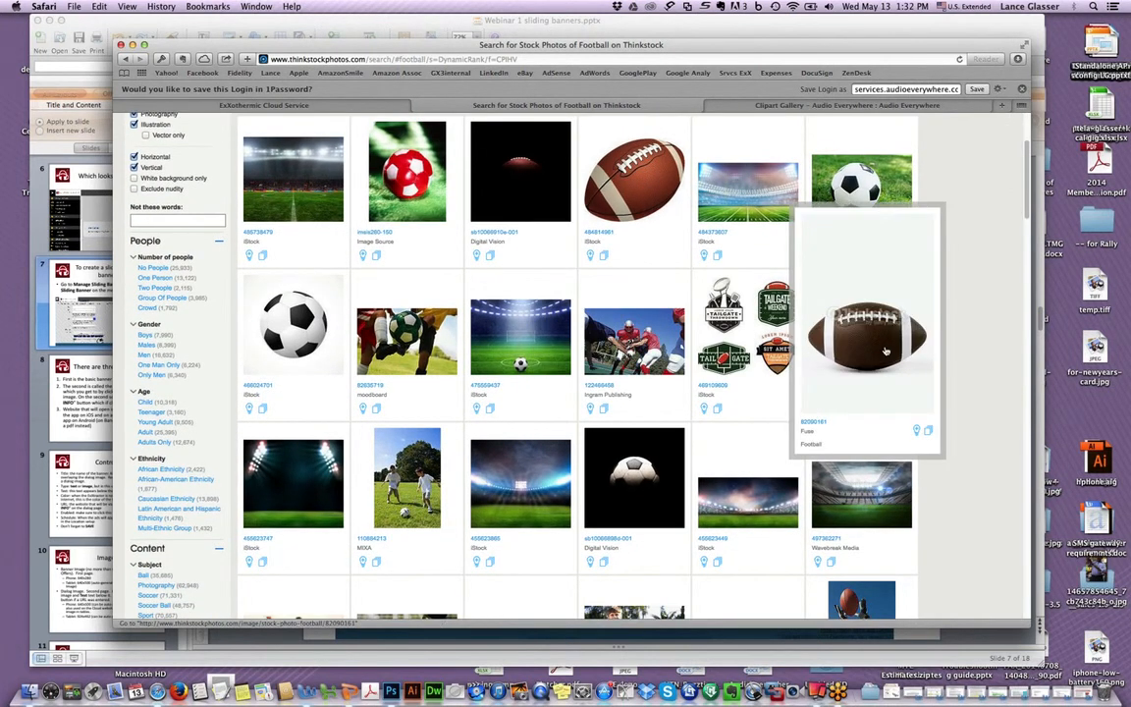
click(883, 373)
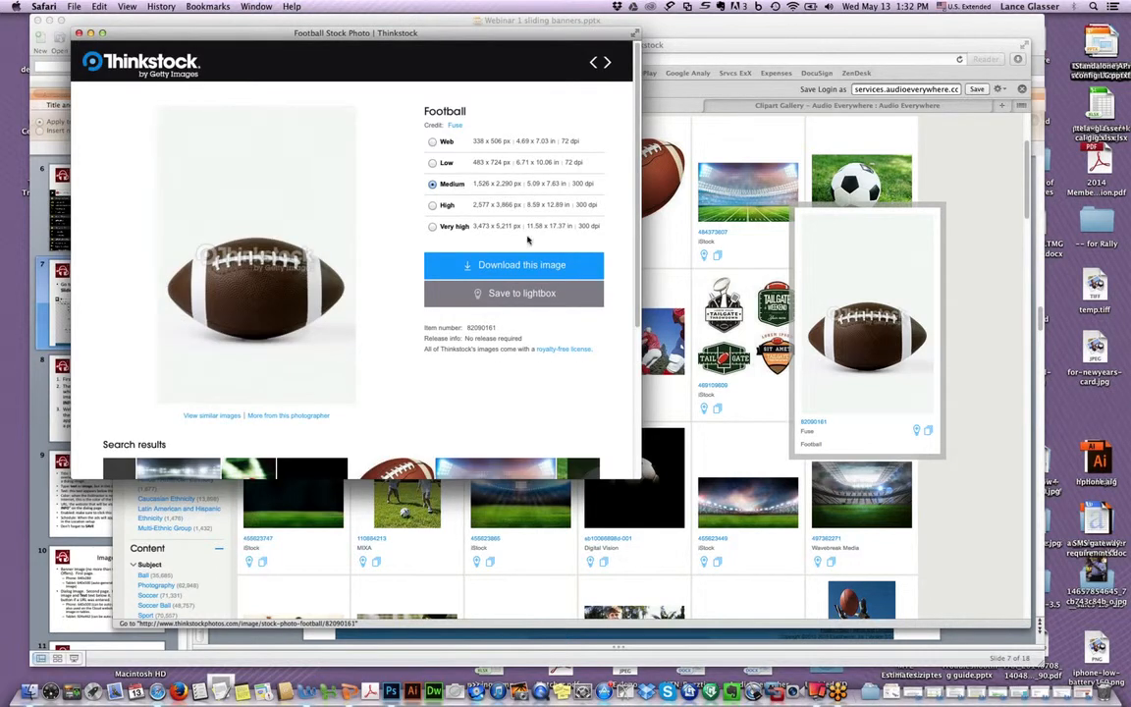
click(529, 265)
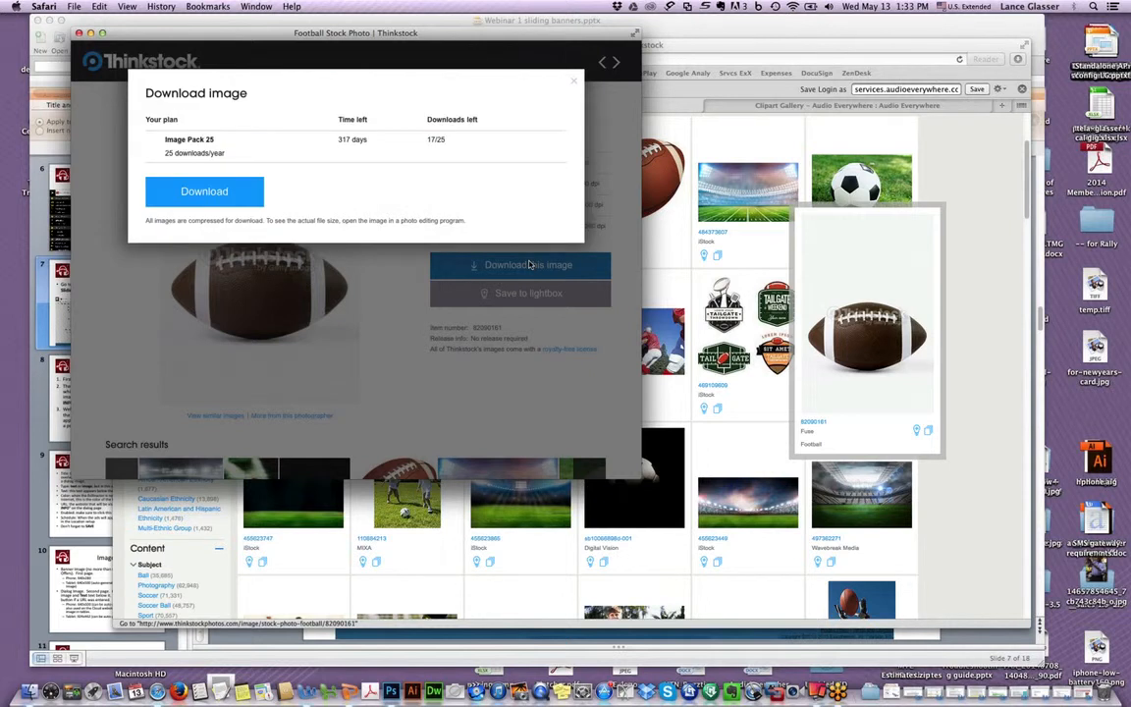
click(250, 191)
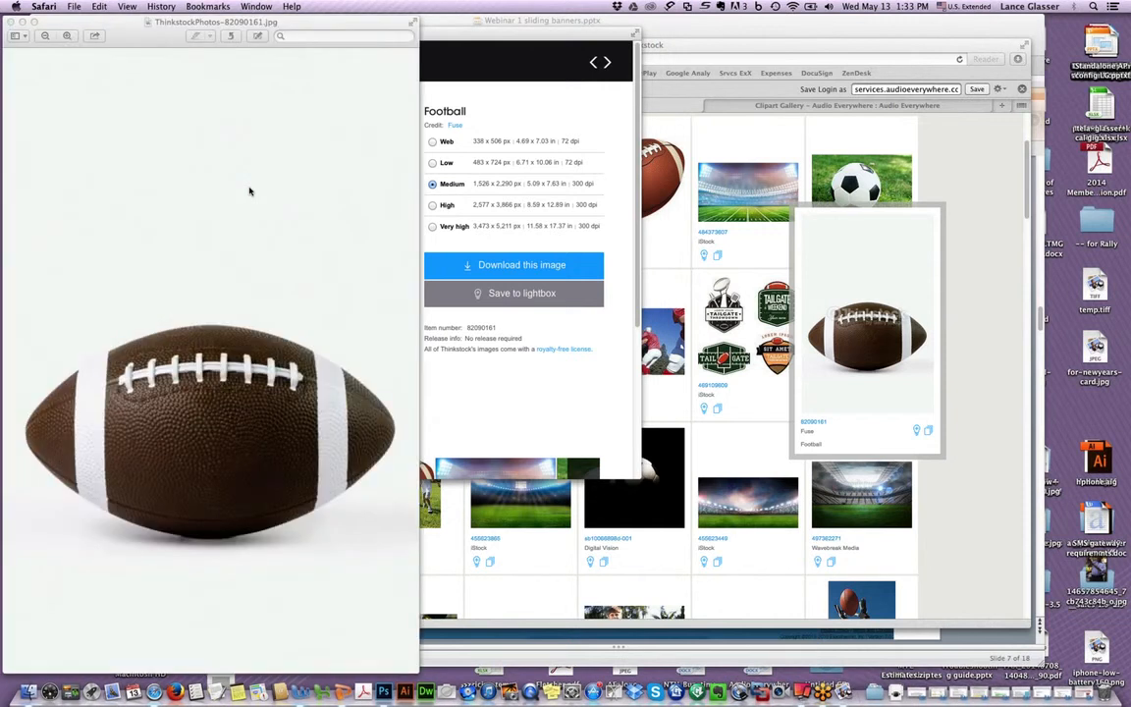
click(54, 6)
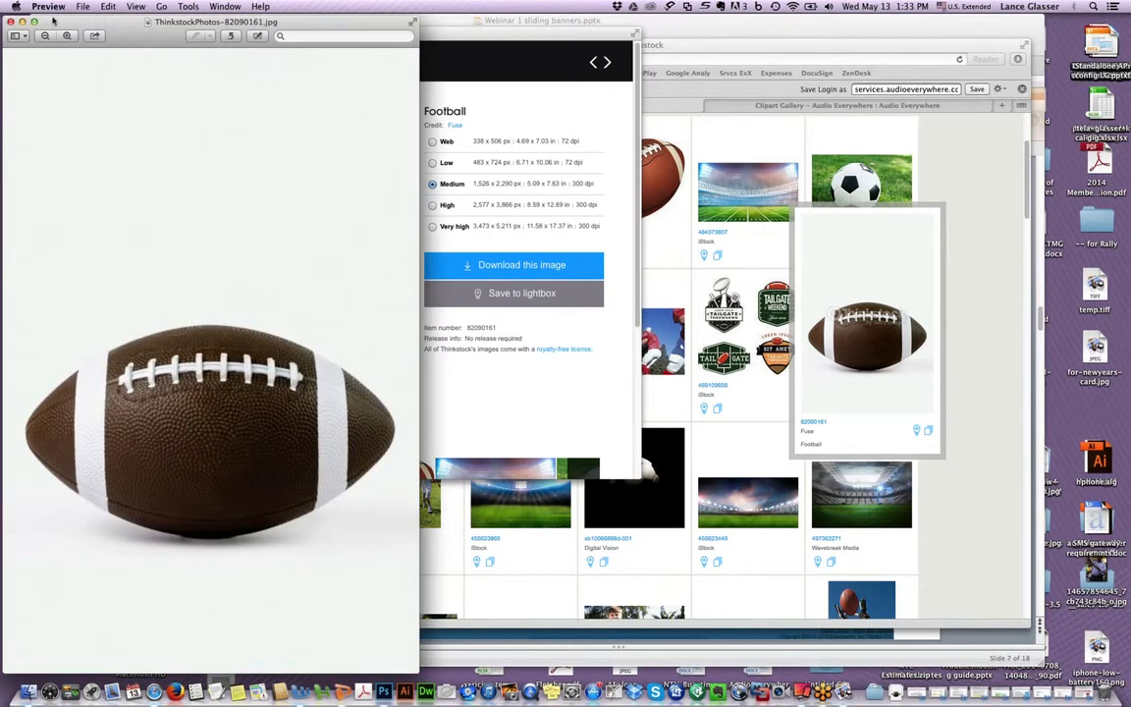
click(62, 117)
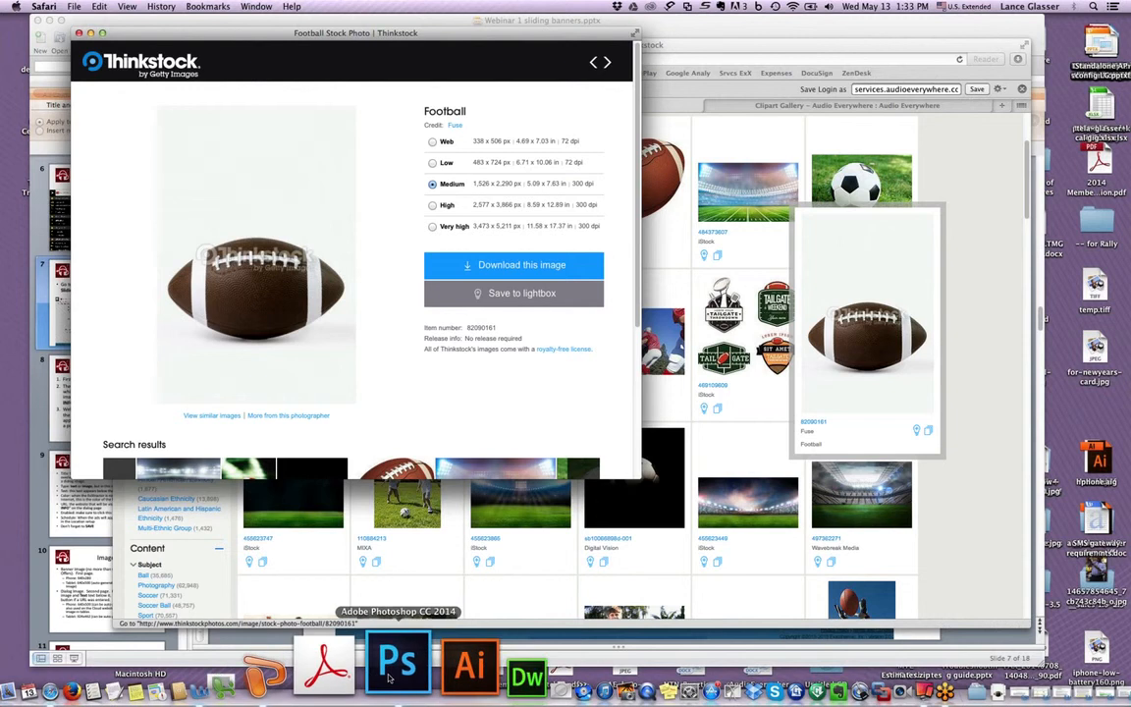
Switch to Photoshop and look through the Downloads folder for the downloaded football photo to open, checking the files by modification date.
click(406, 673)
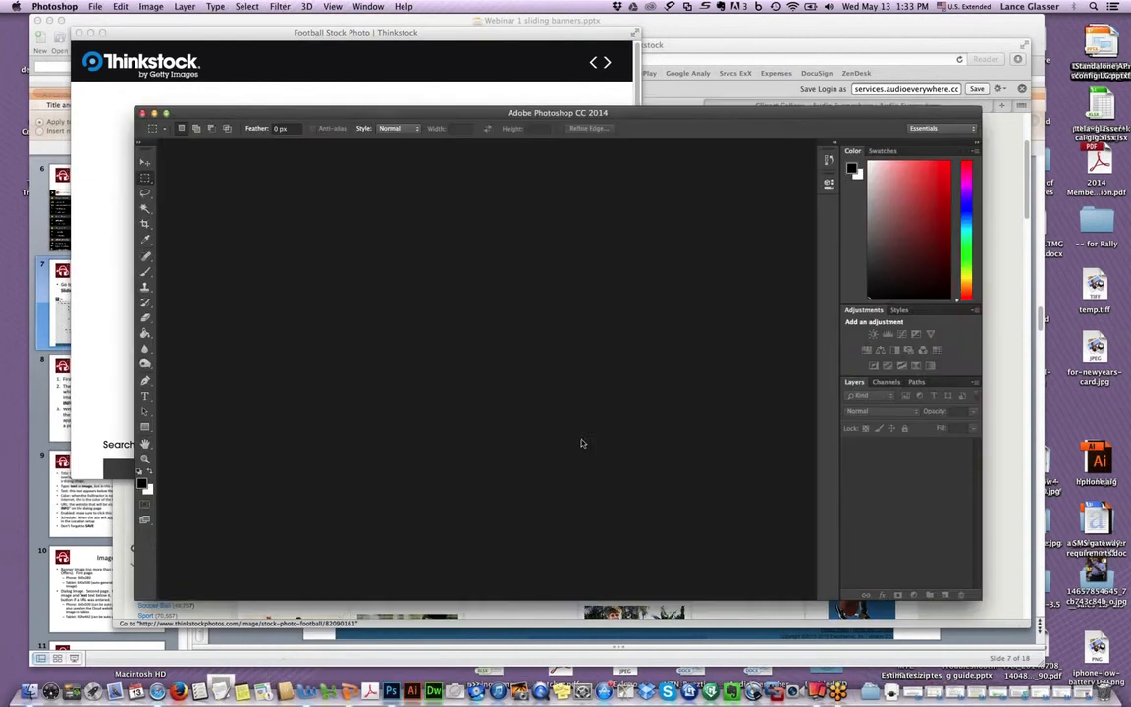
click(91, 6)
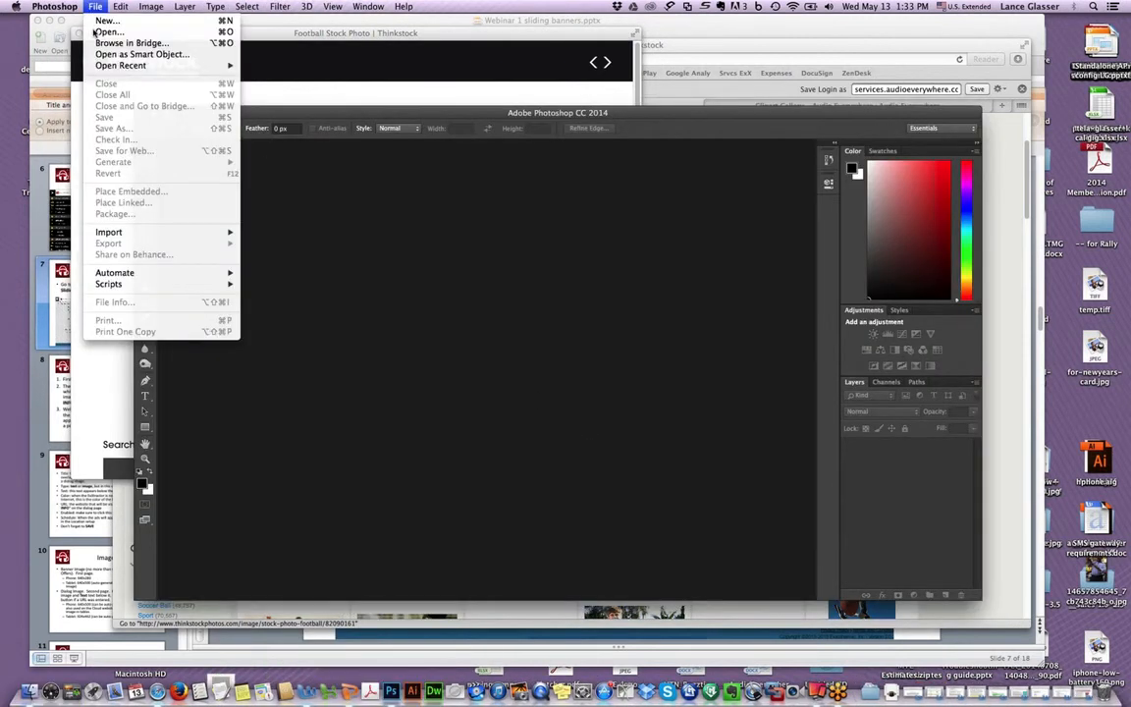
key(super+o)
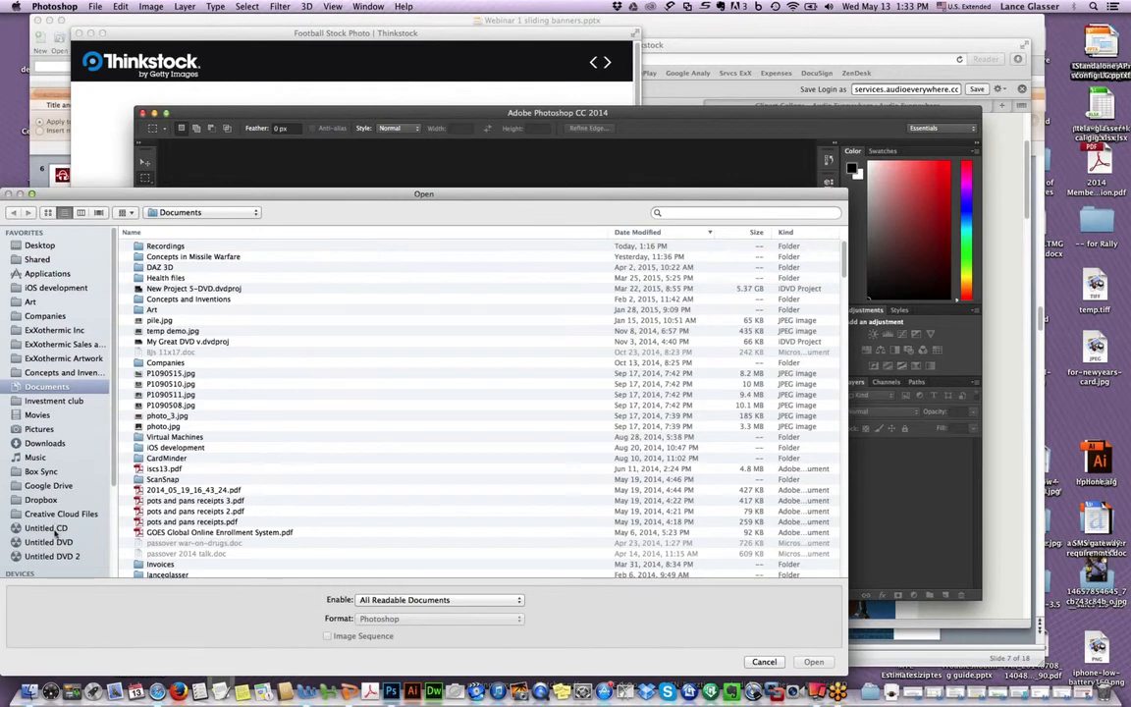
scroll(56, 531, down, 1)
click(44, 437)
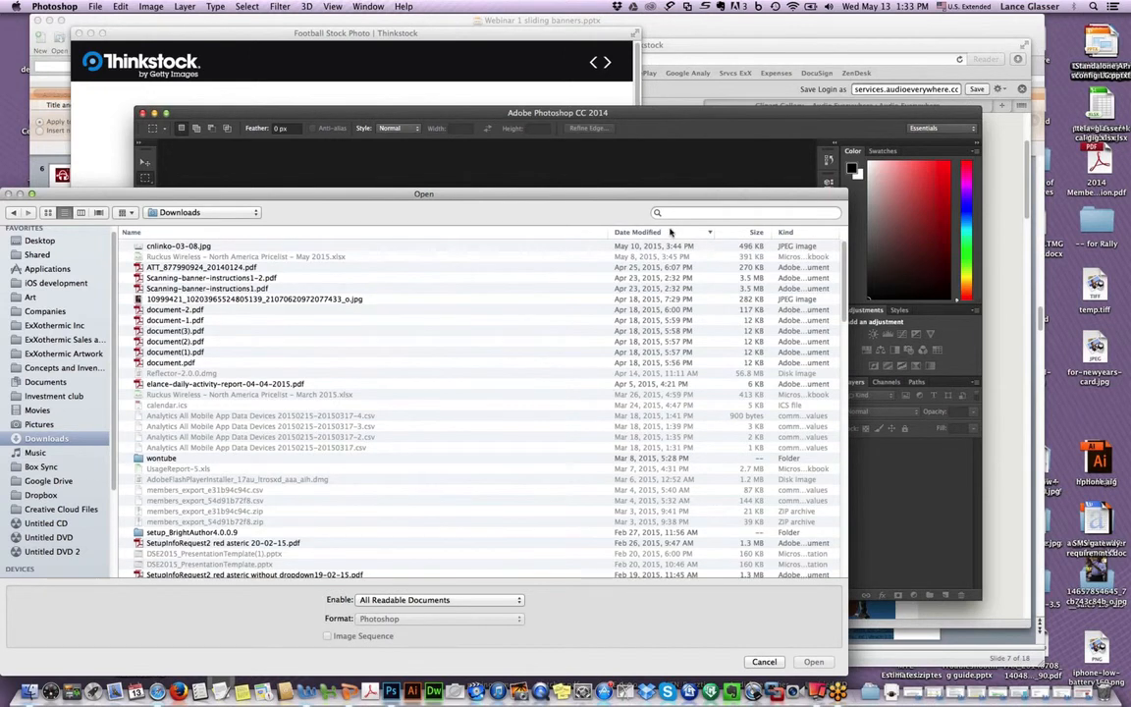
click(670, 231)
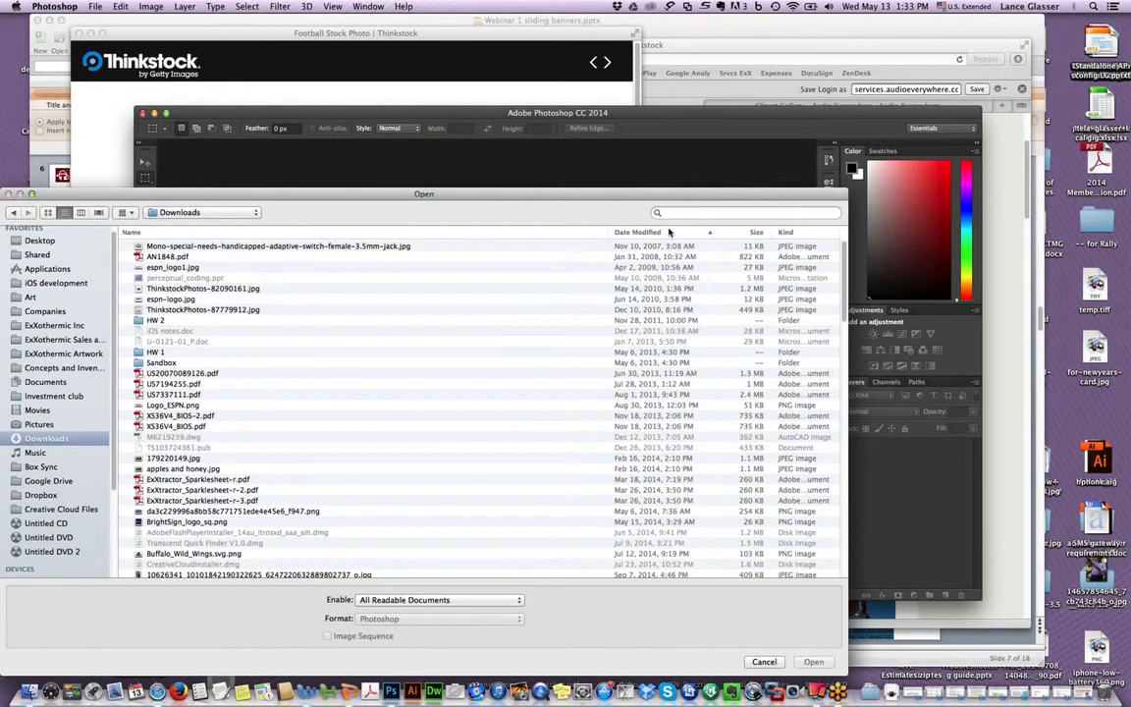
click(670, 232)
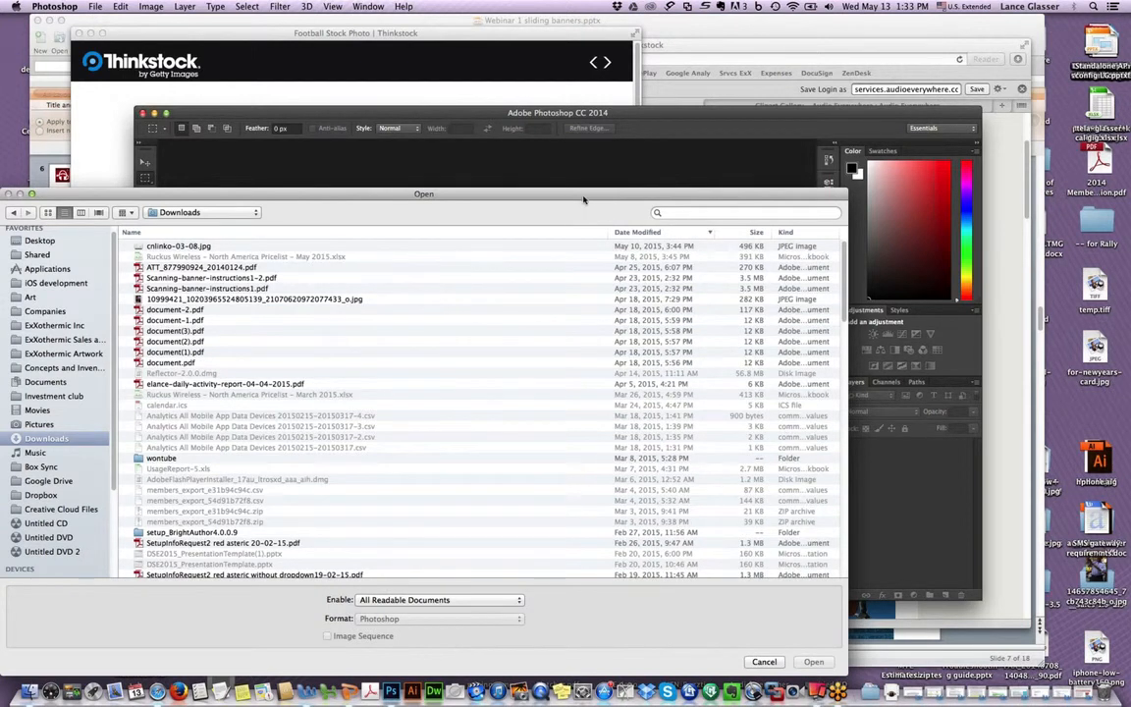
drag(583, 201, 608, 206)
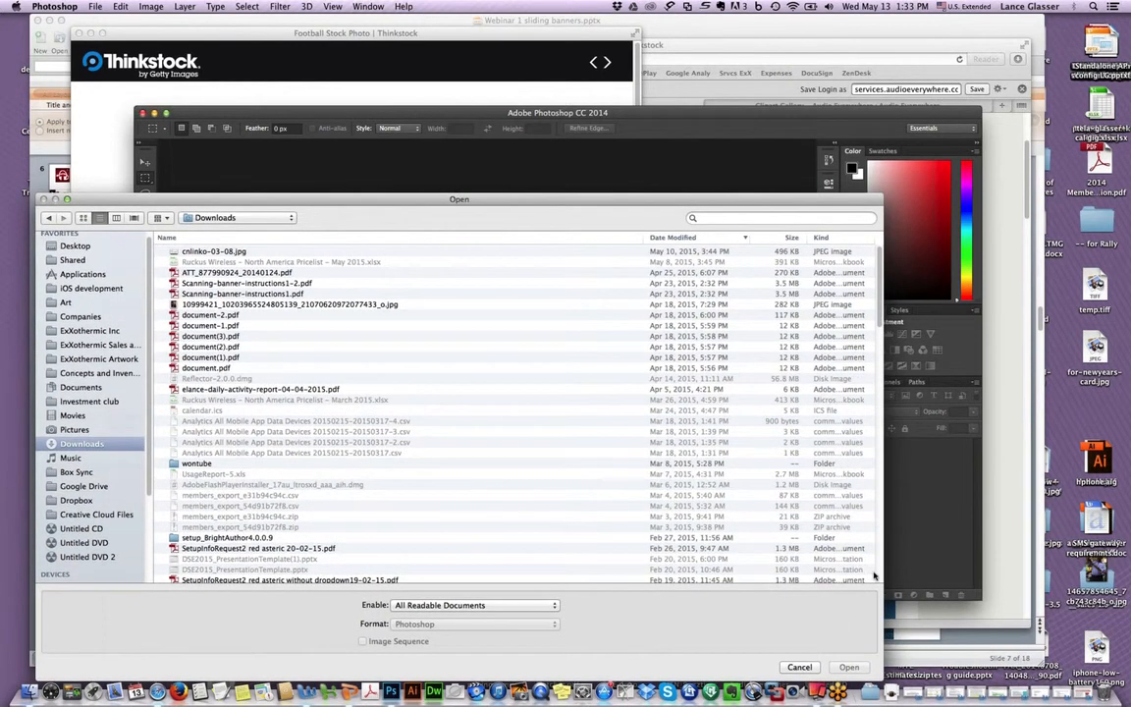
click(893, 690)
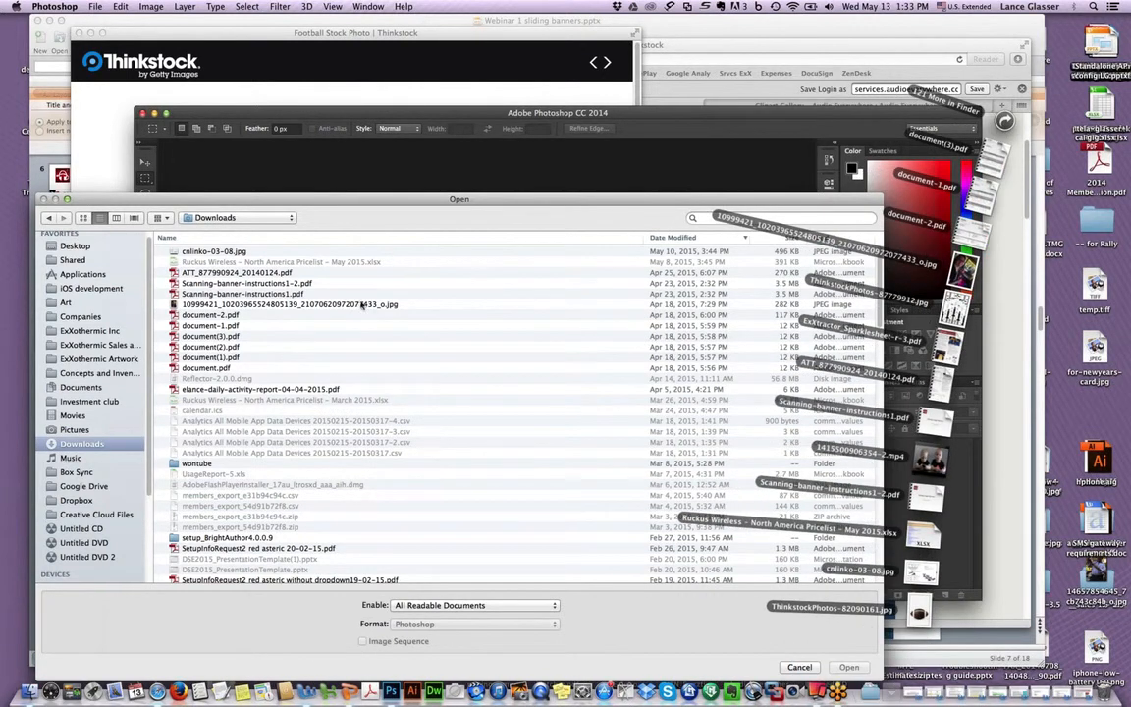
Search the Downloads folder for "Thinksto", preview the football photo and open ThinkstockPhotos-82090161.jpg.
click(710, 215)
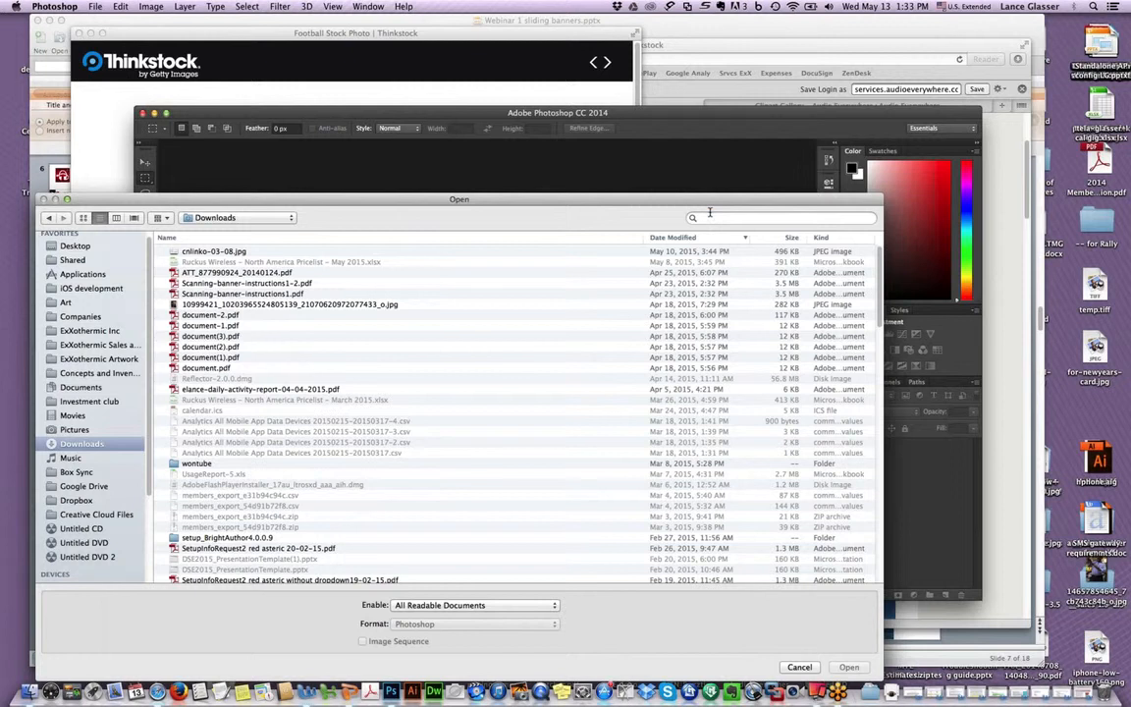
click(709, 215)
text(Thinksto)
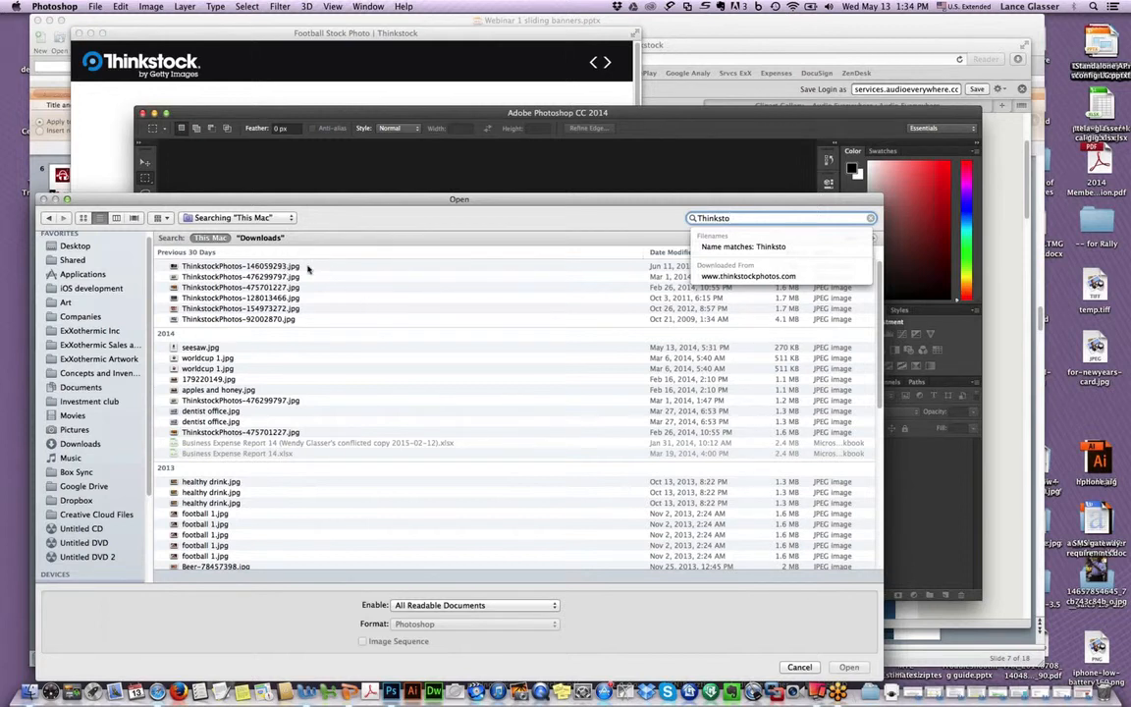
click(260, 237)
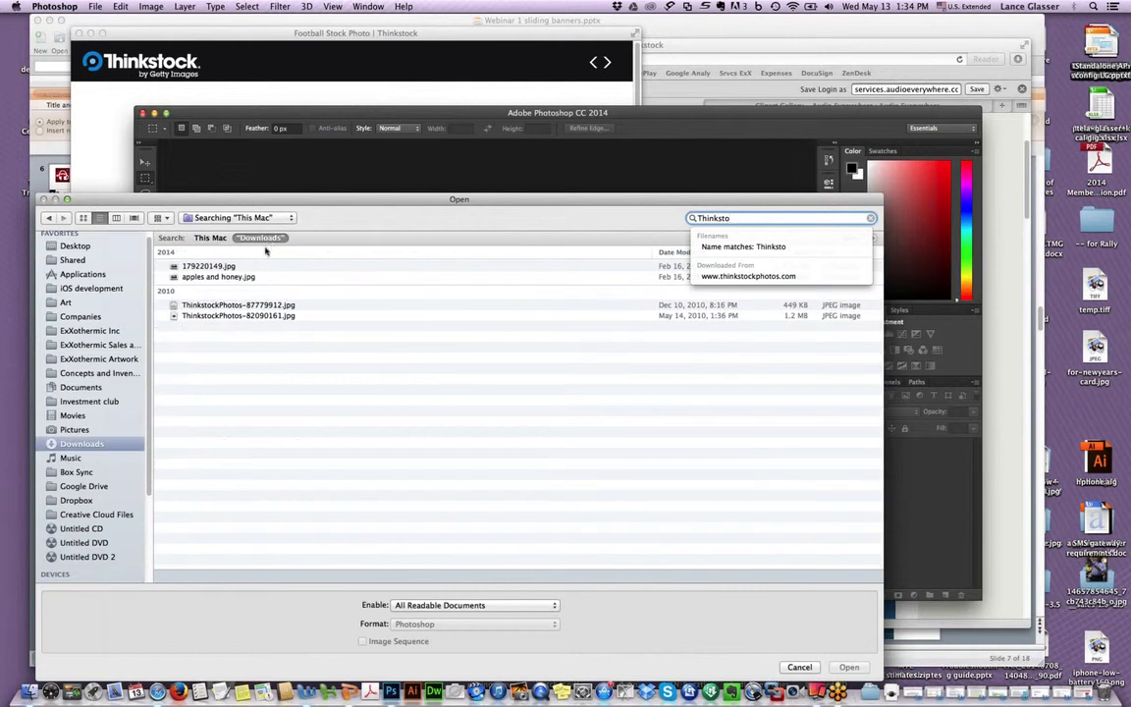
click(269, 316)
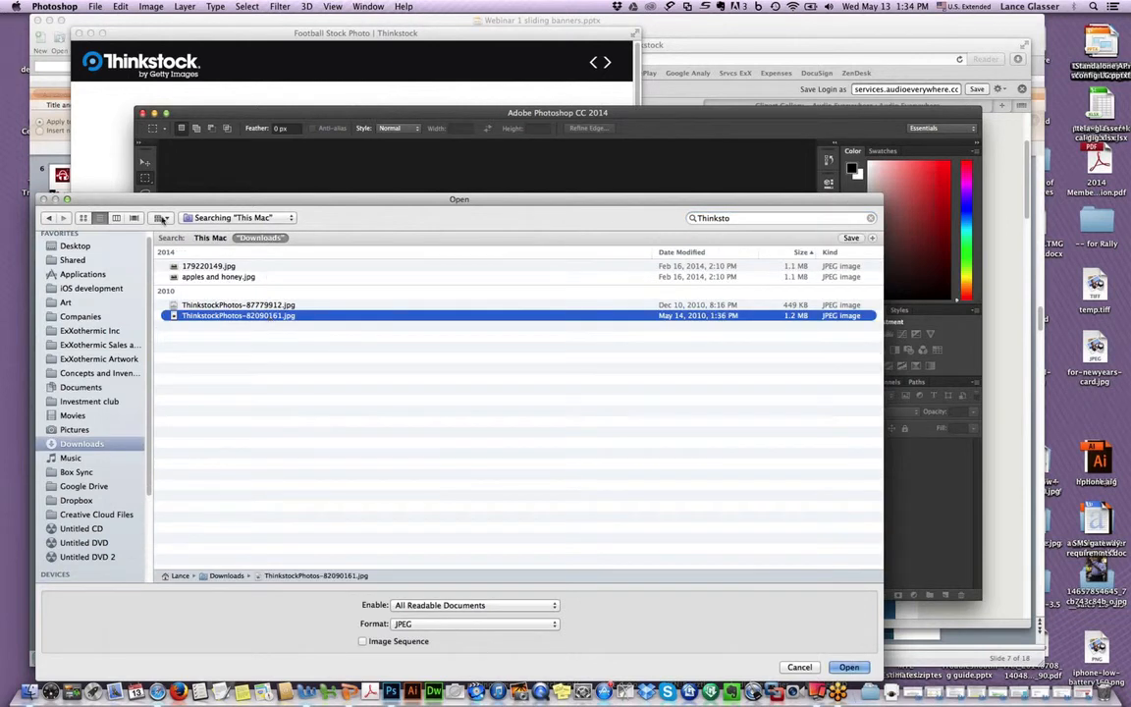
click(135, 218)
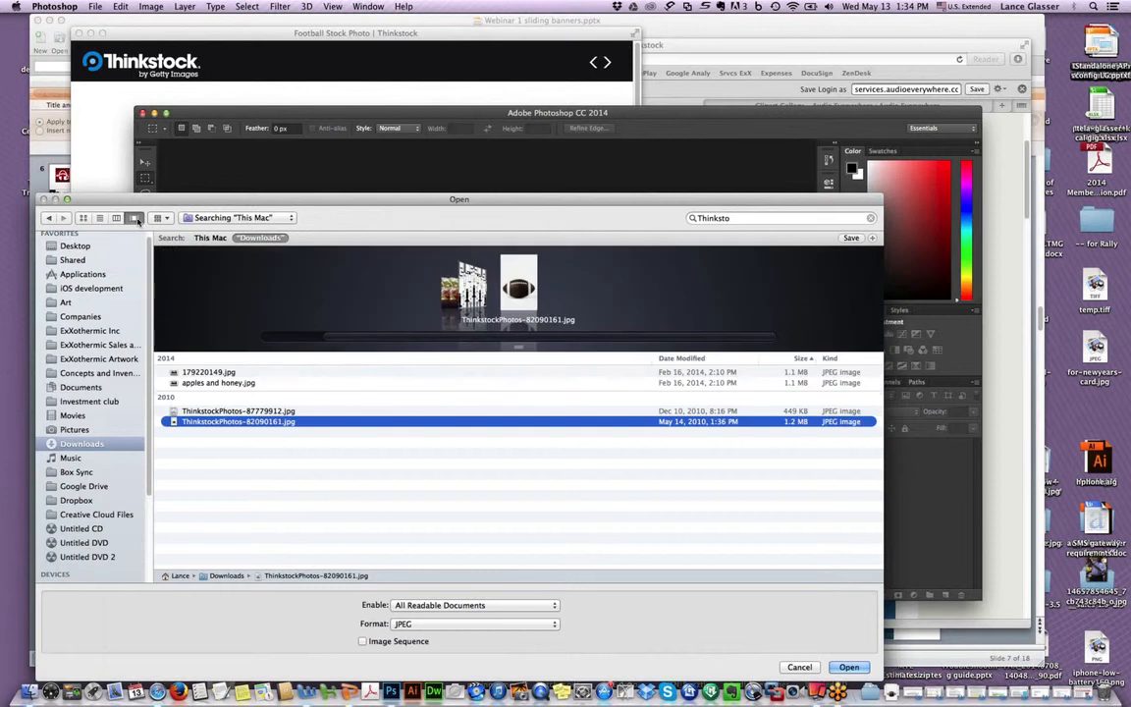
double_click(216, 425)
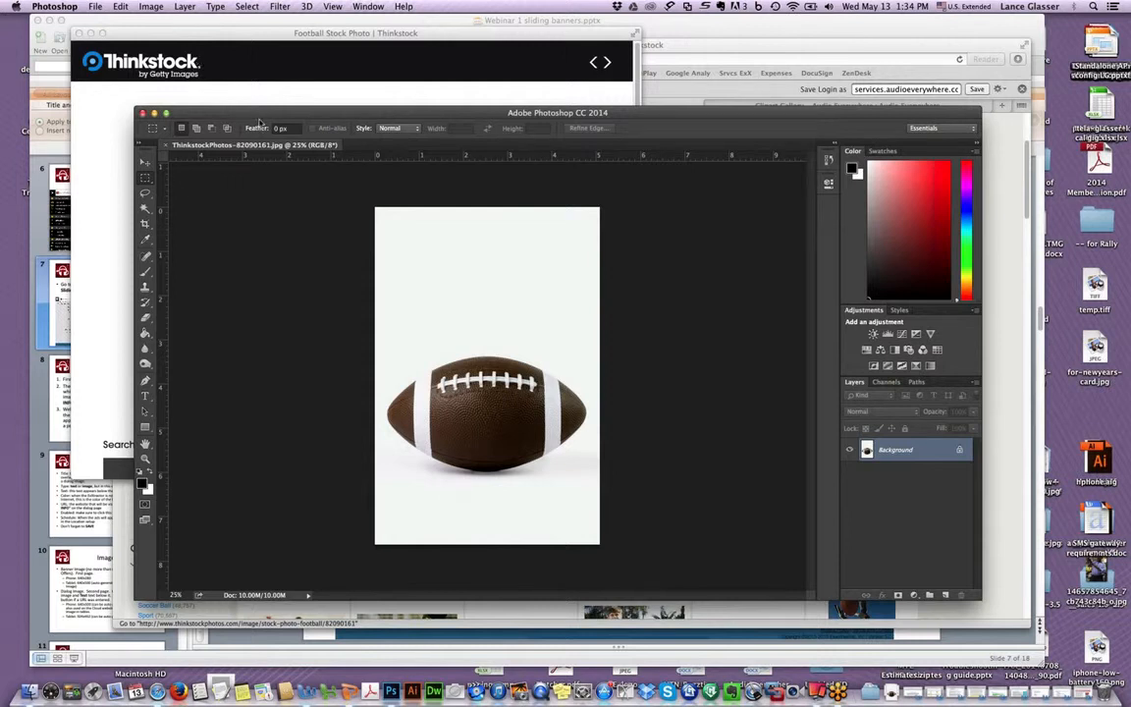
Crop the photo to a 640:289 ratio around the football, extending the frame slightly beyond the photo's sides.
click(145, 225)
click(243, 128)
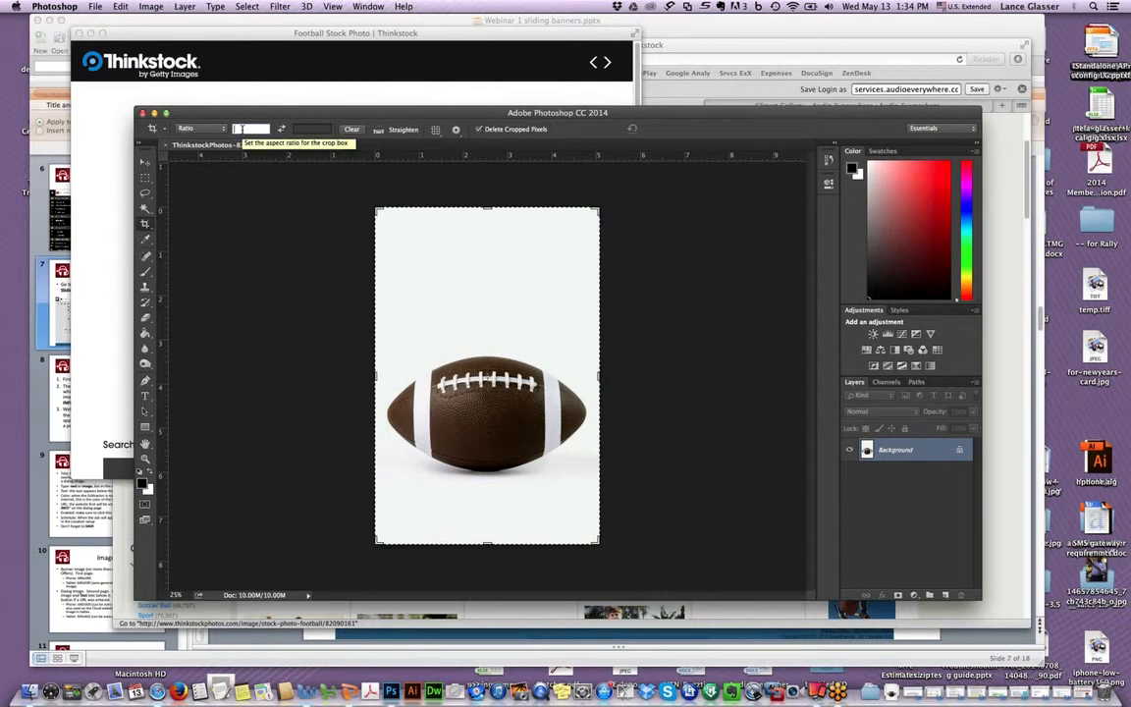
text(648)
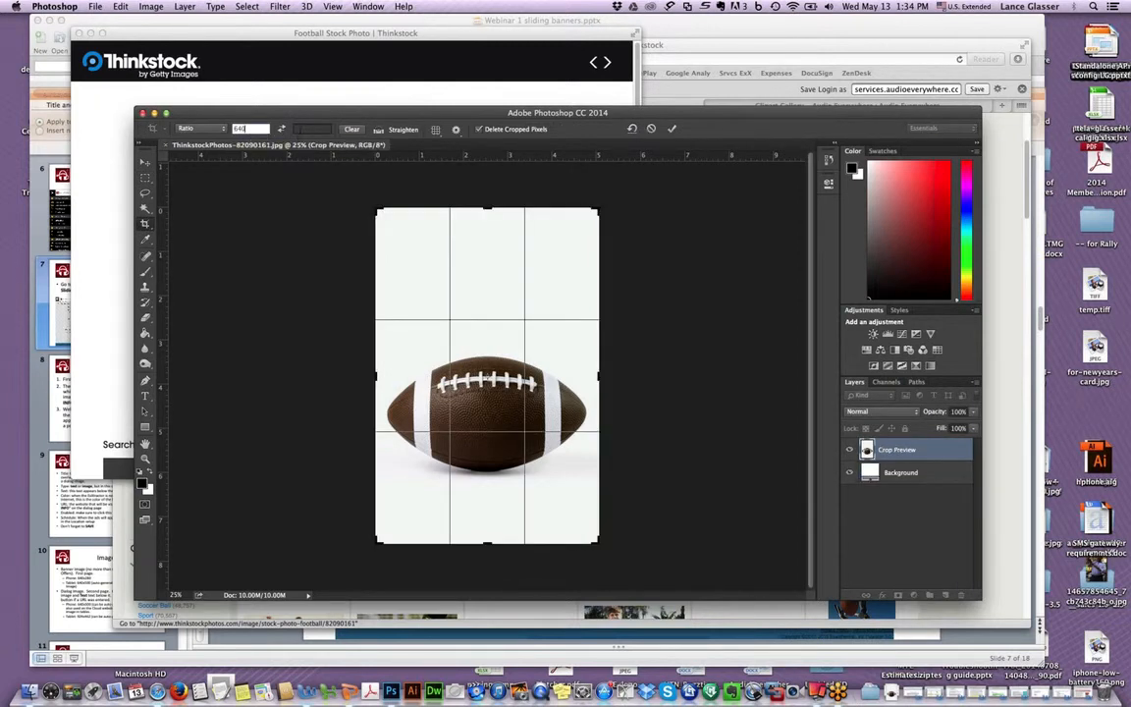
click(297, 128)
text(336)
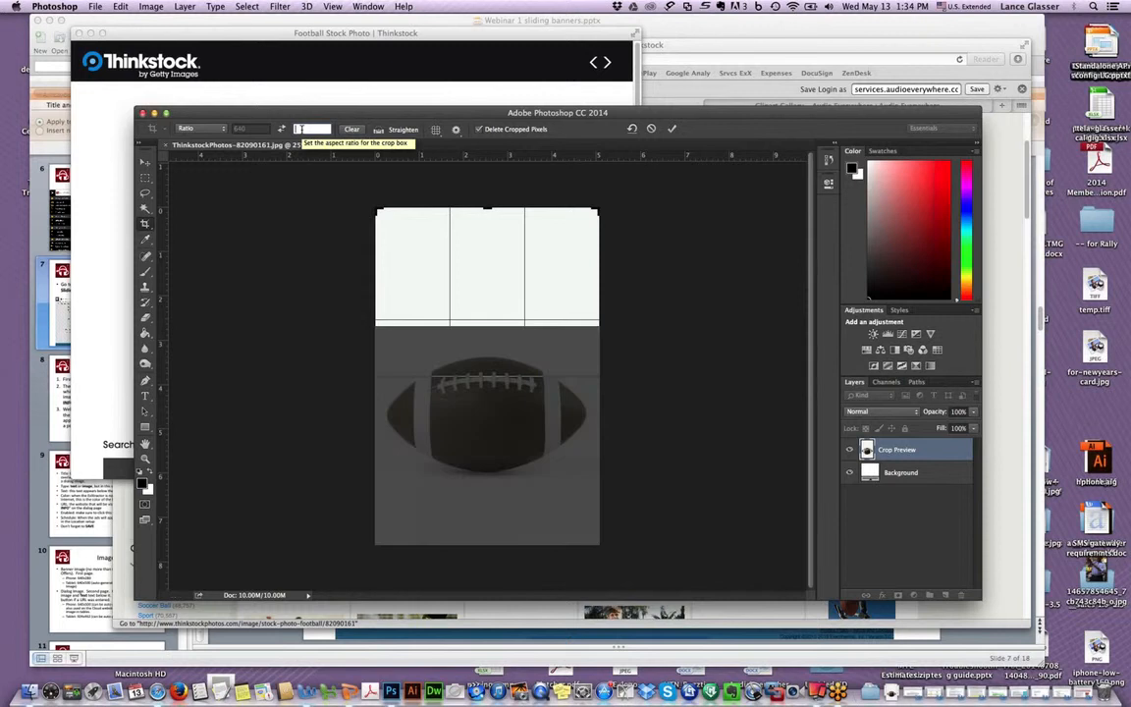
text(288)
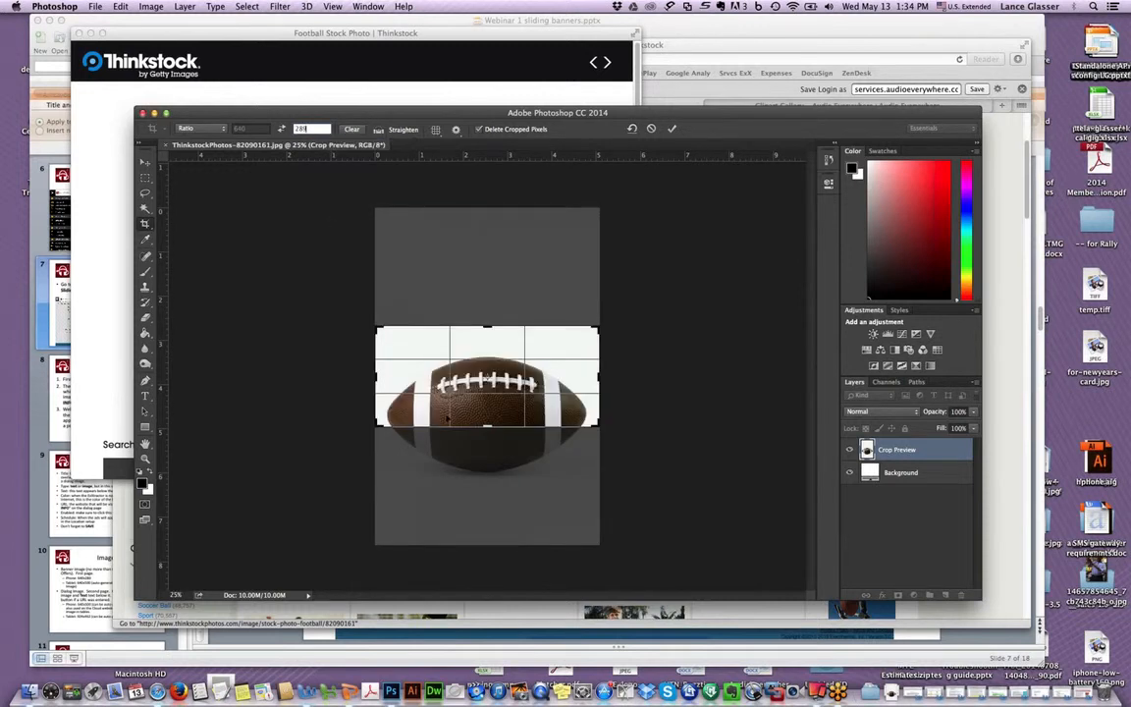
drag(594, 432, 611, 471)
drag(547, 389, 518, 378)
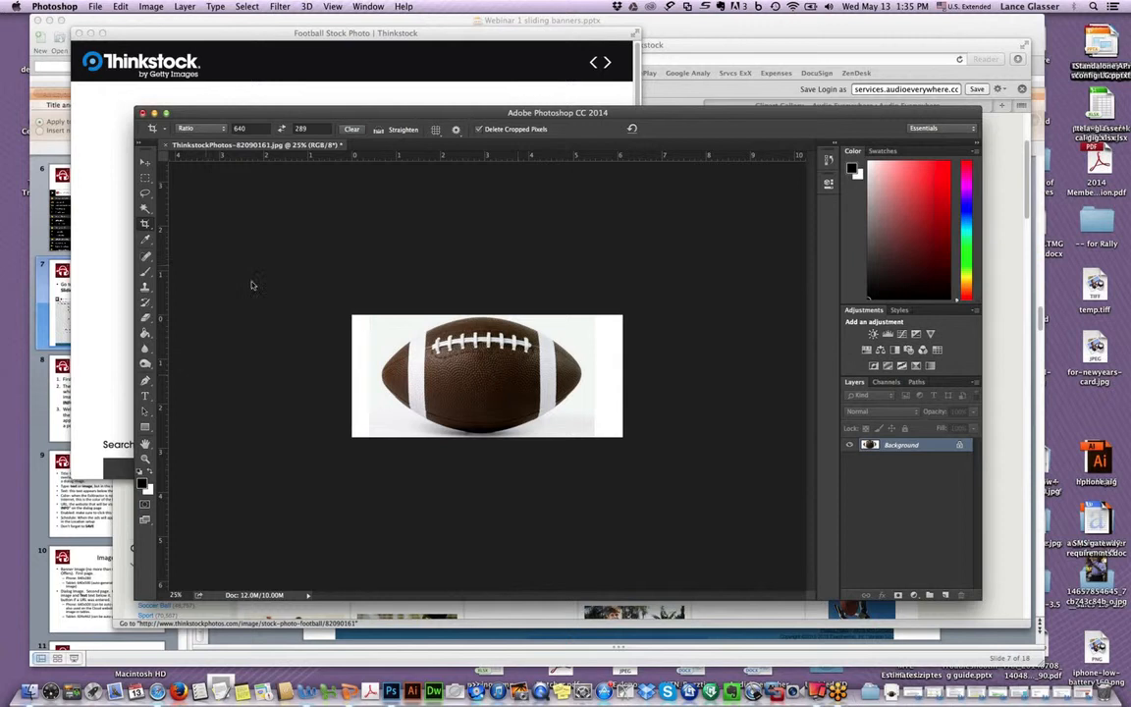
Add the text "NFL" in white, centre it on the football below the laces, and commit it.
click(145, 176)
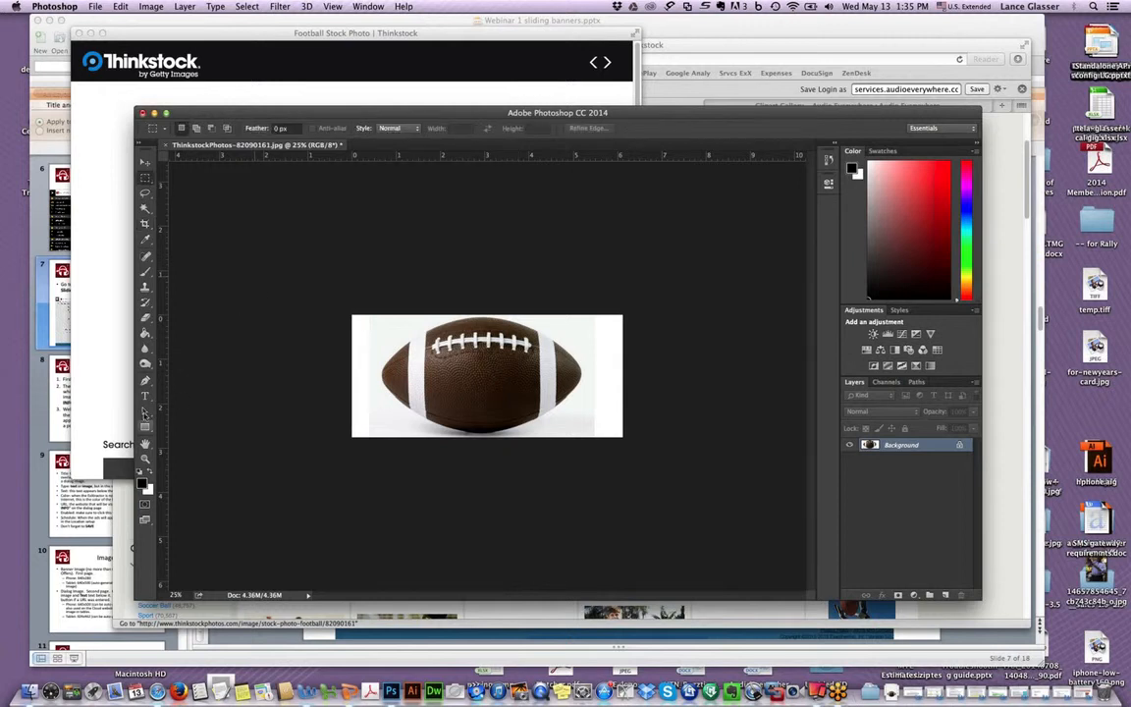
key(t)
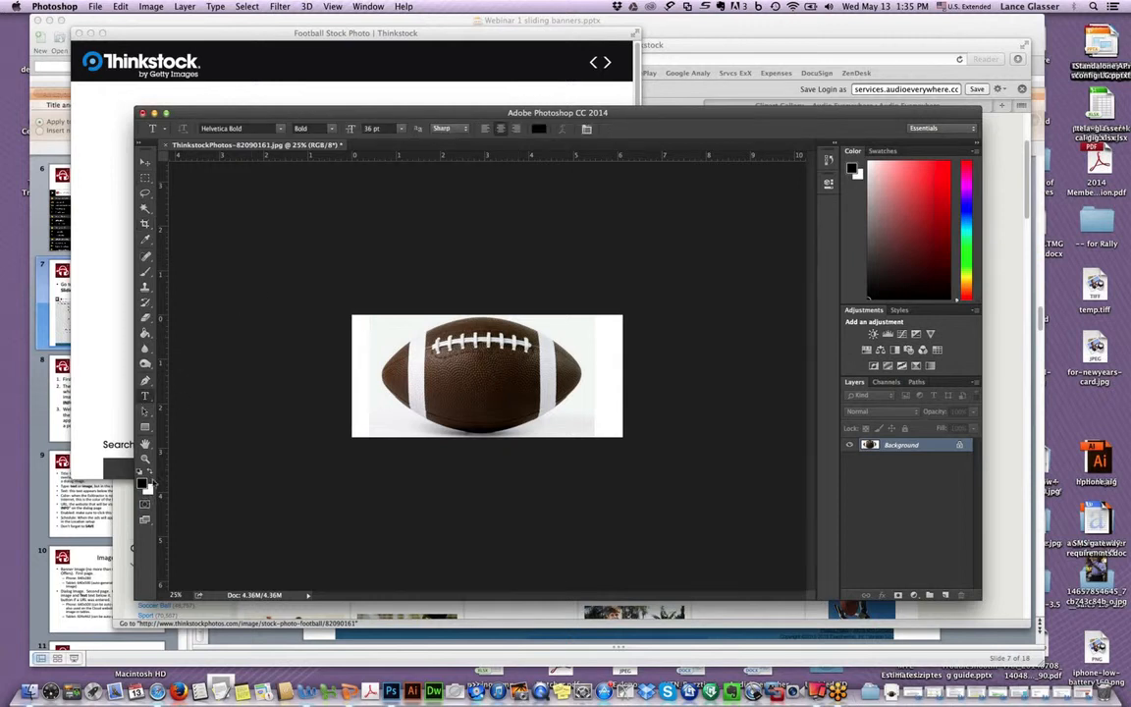
click(150, 472)
click(443, 380)
text(NFL)
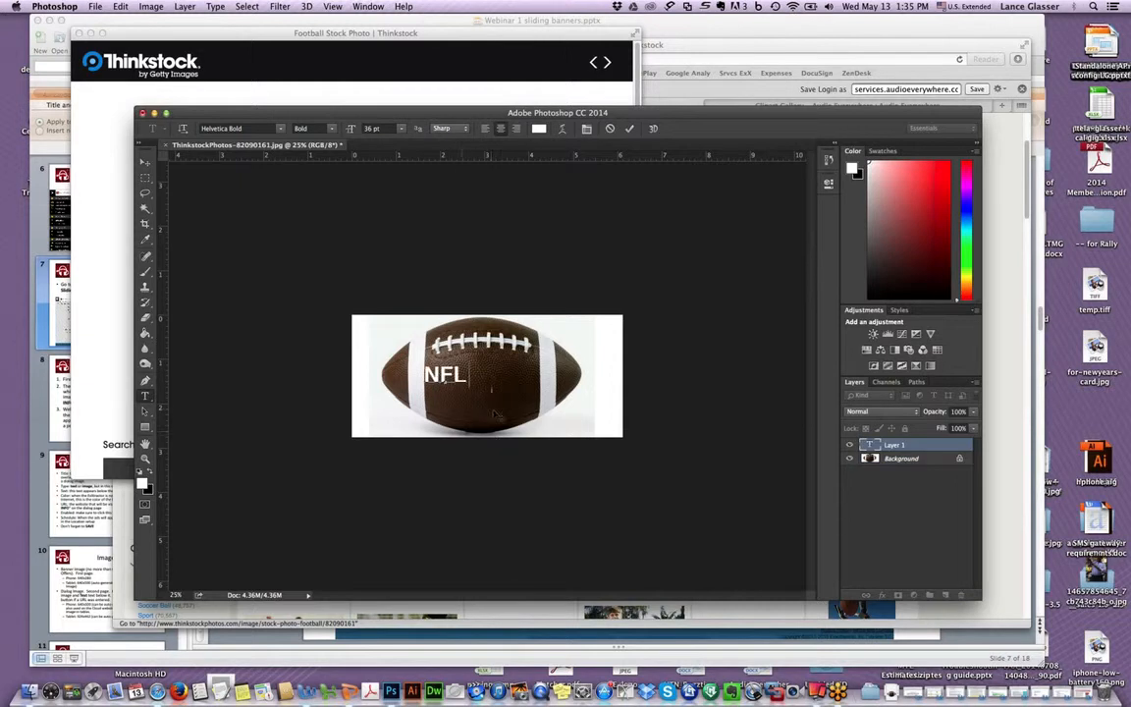
drag(437, 379, 468, 383)
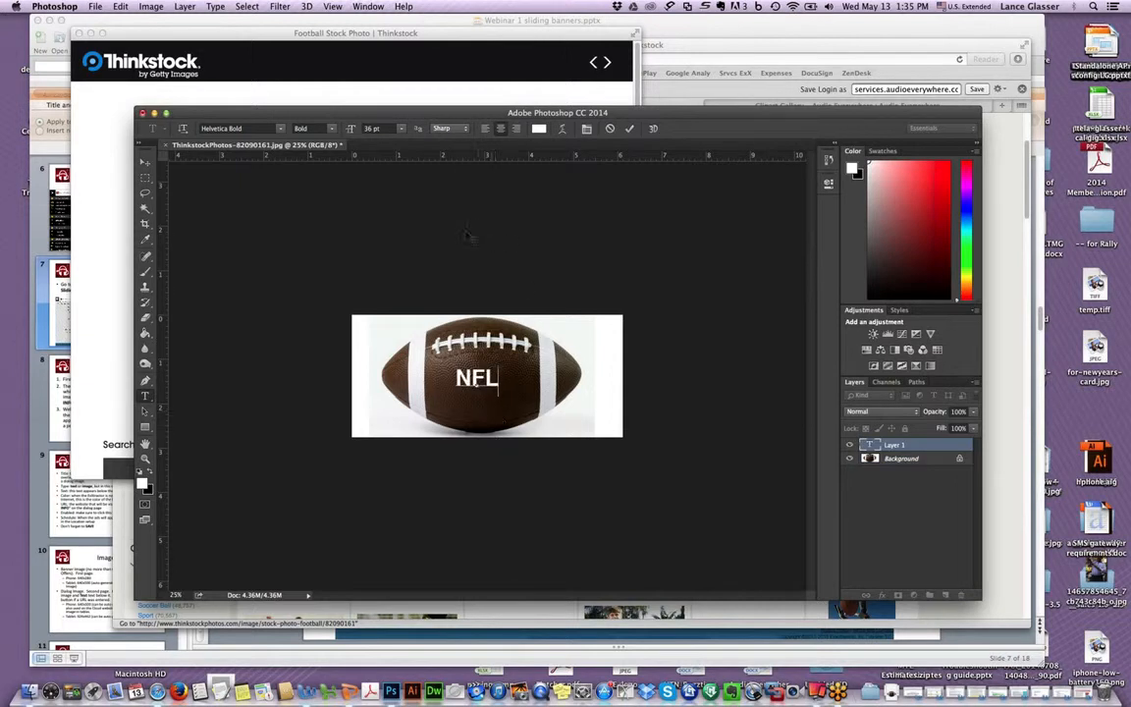
click(118, 6)
mouse_move(95, 7)
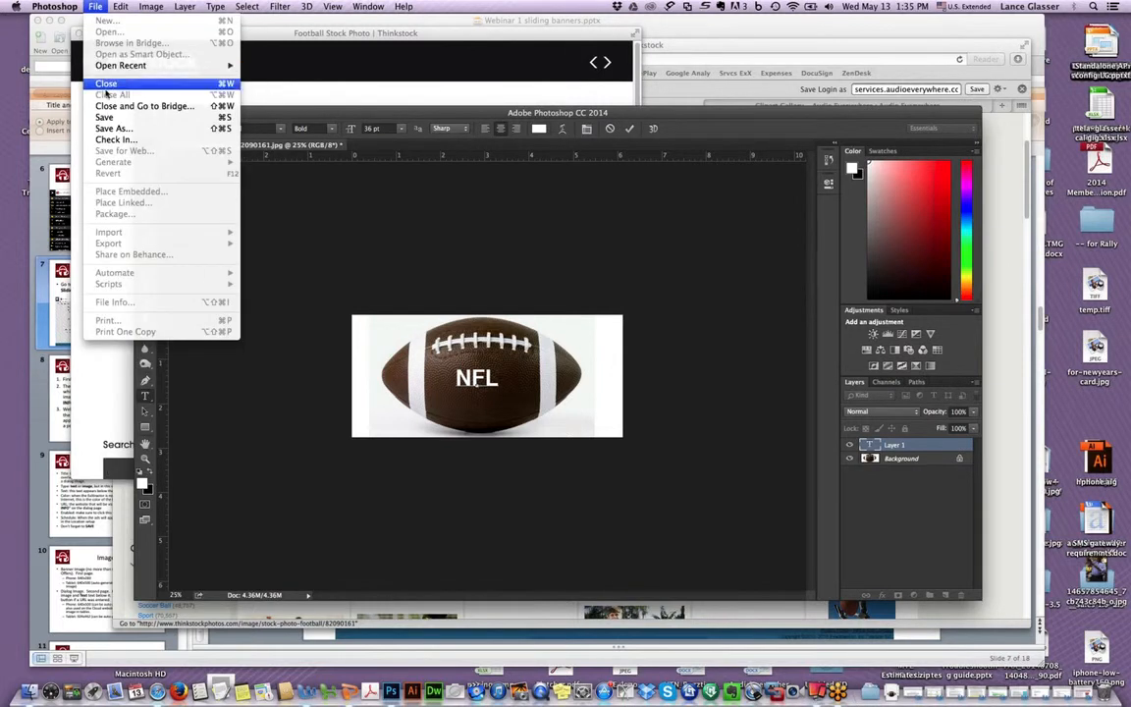
click(118, 128)
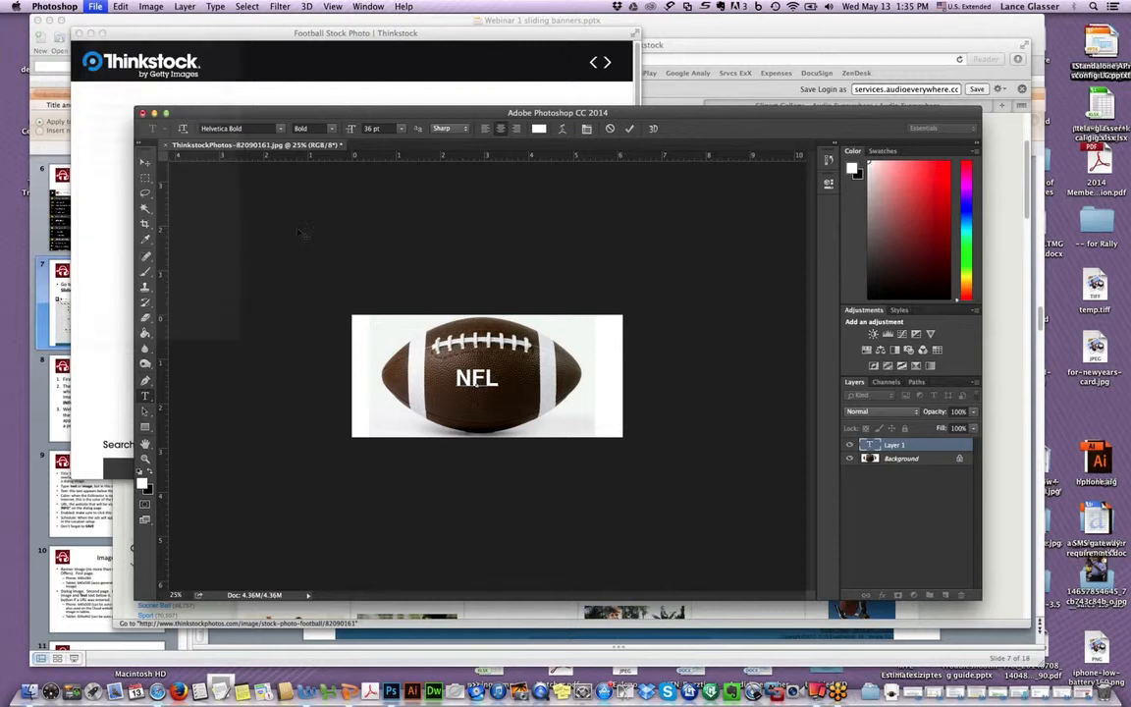
click(146, 179)
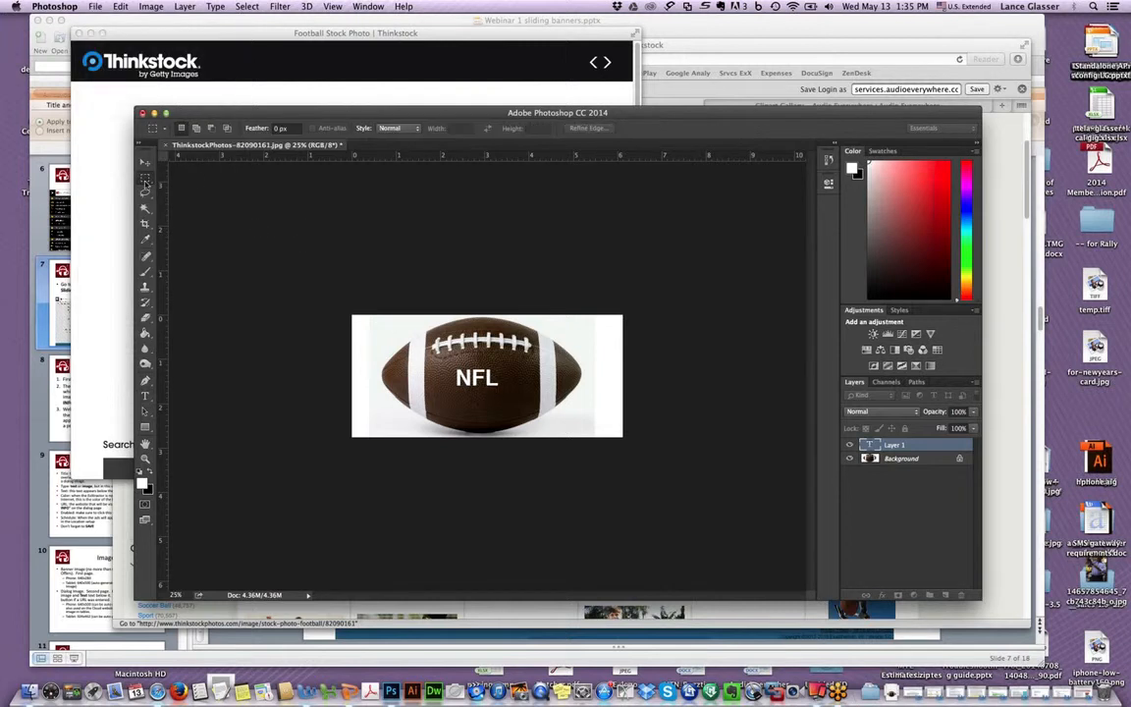
Start a Save for Web export of the image and set its width to 640 px.
click(119, 6)
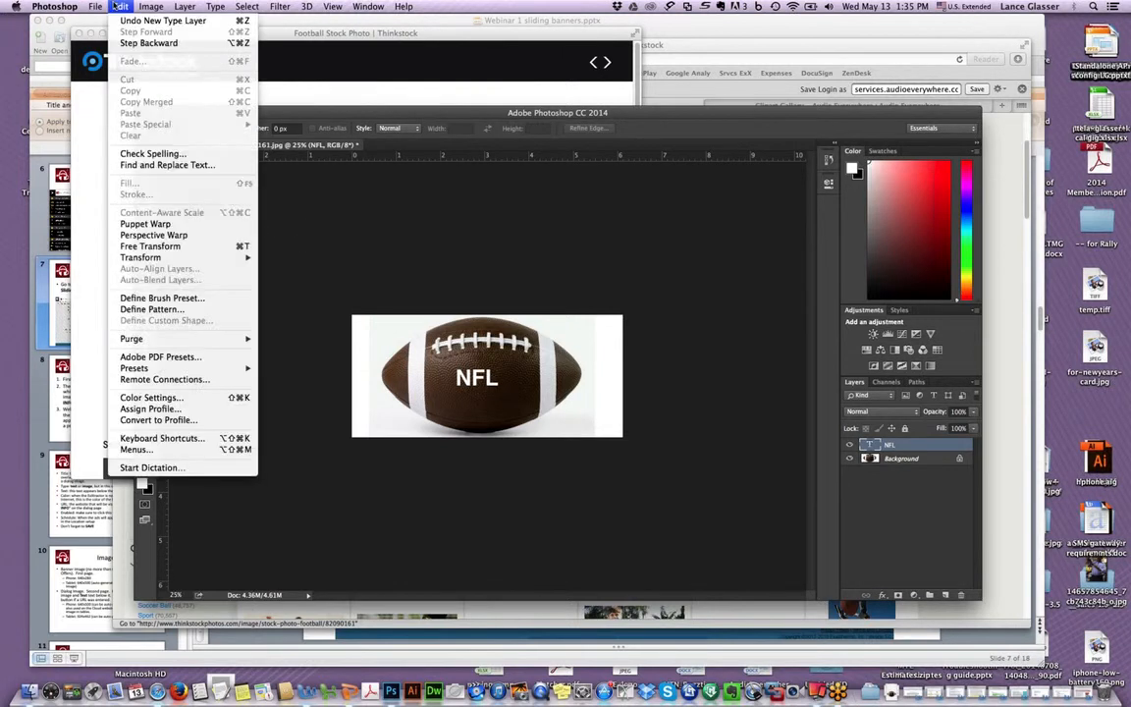
mouse_move(96, 6)
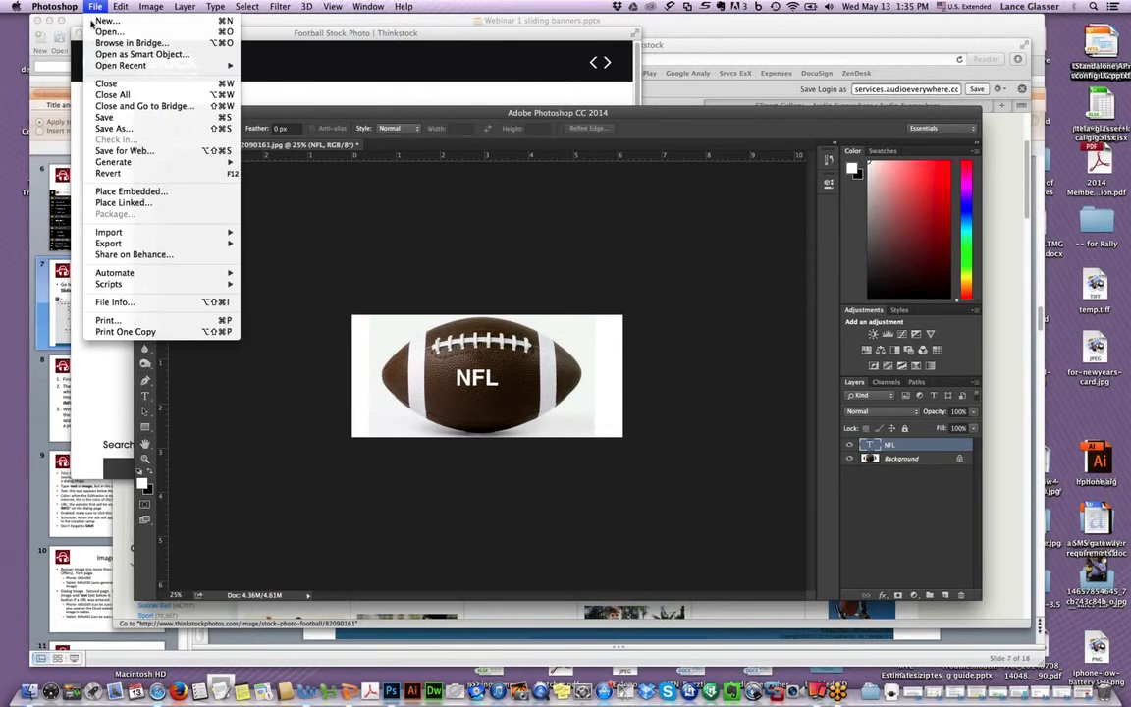
click(120, 152)
double_click(668, 348)
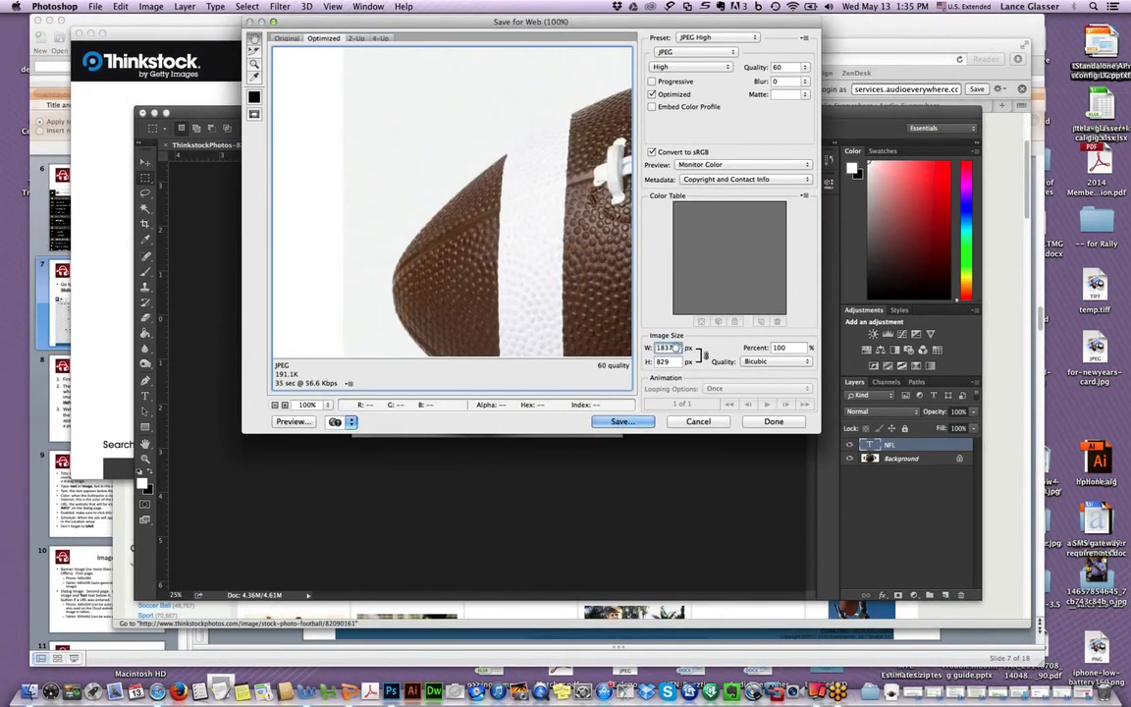
text(640)
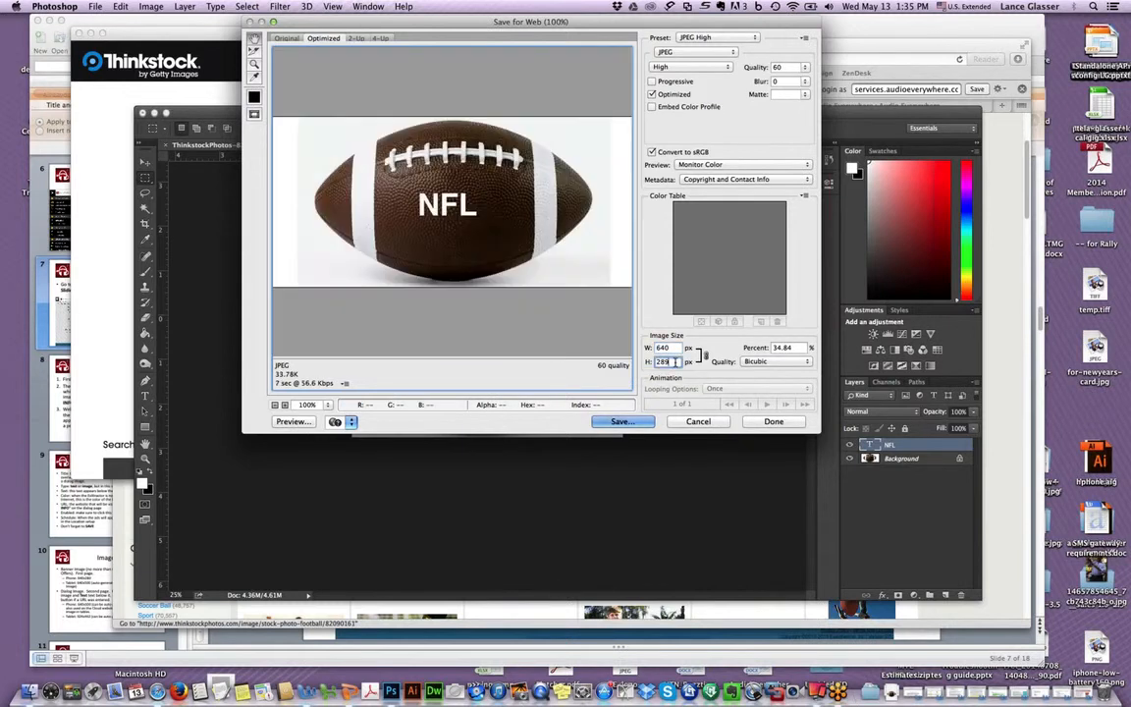
Set the export size to 640 px wide by 280 px high with the proportions unlinked.
click(676, 363)
key(BackSpace)
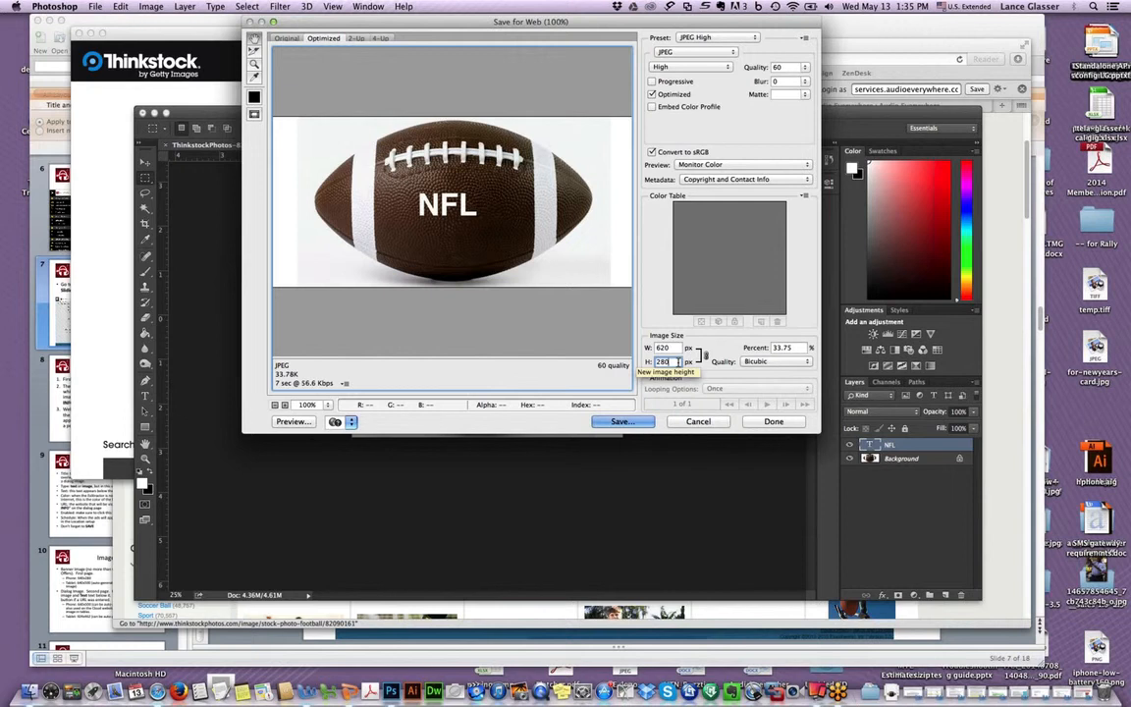
text(0)
click(675, 348)
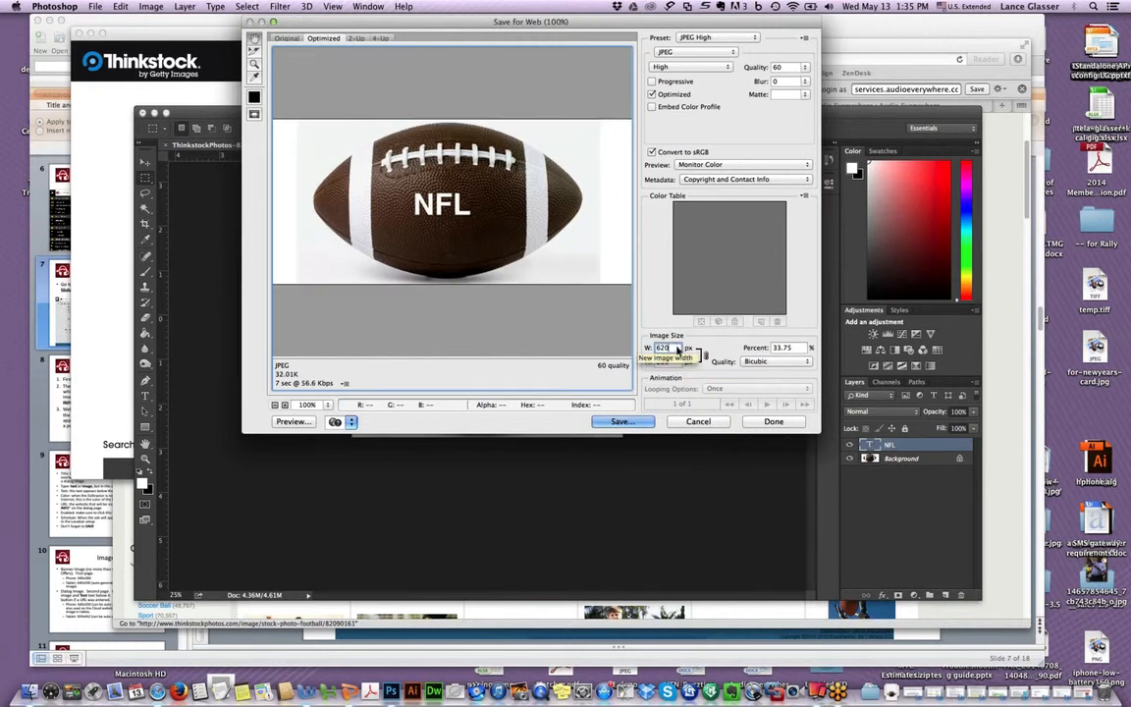
text(640)
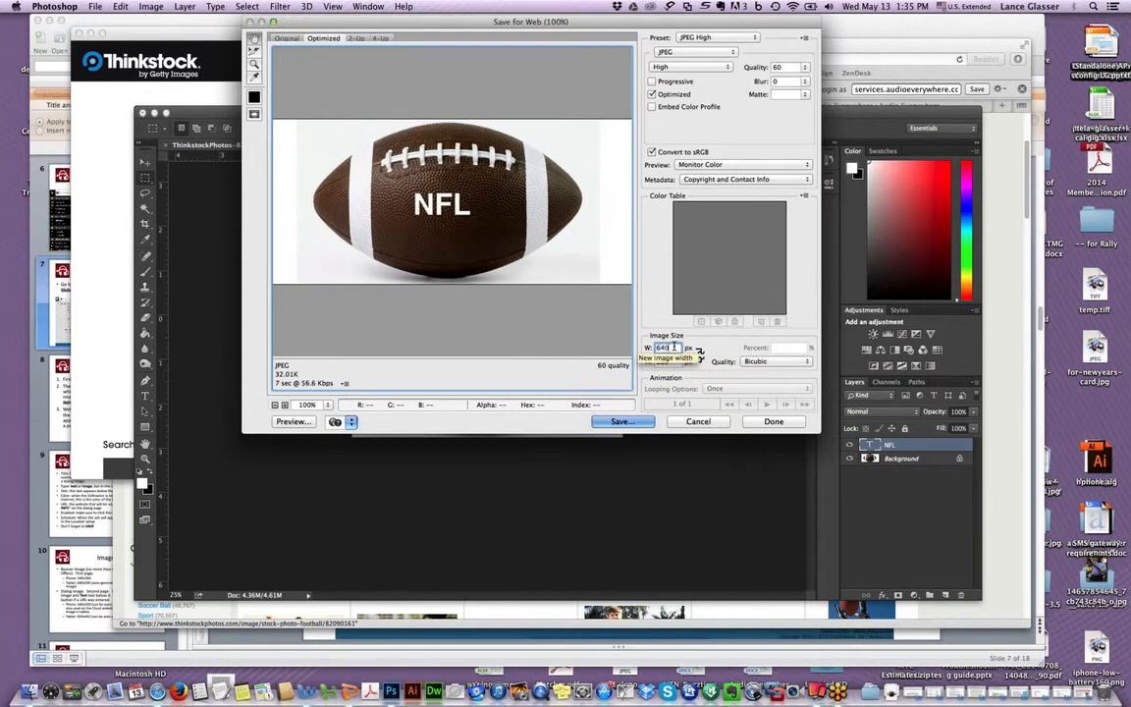
click(669, 362)
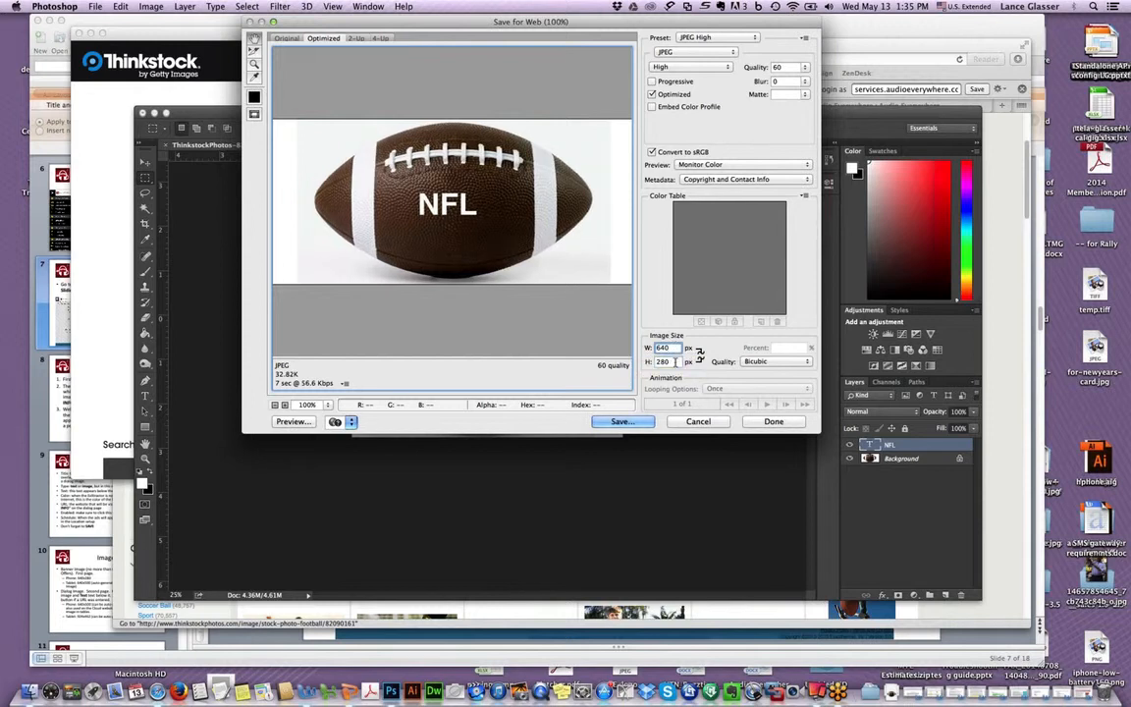
Save the optimized JPEG as football.jpg in the Webinar 1 assets folder.
click(632, 421)
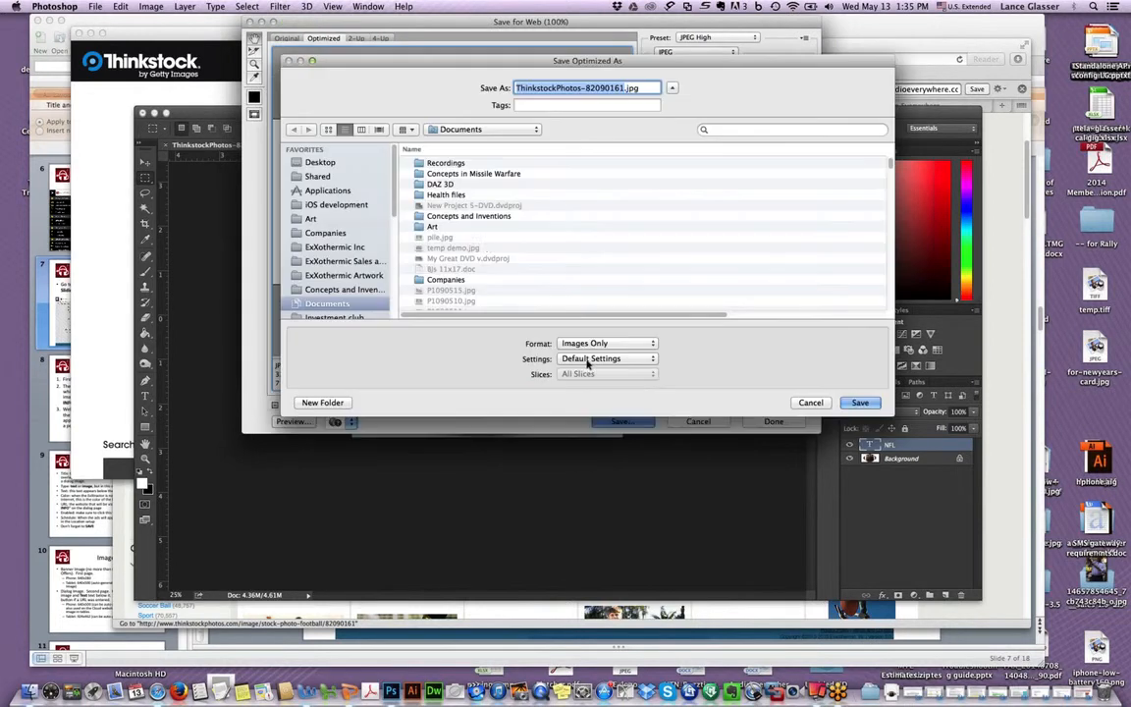
click(508, 131)
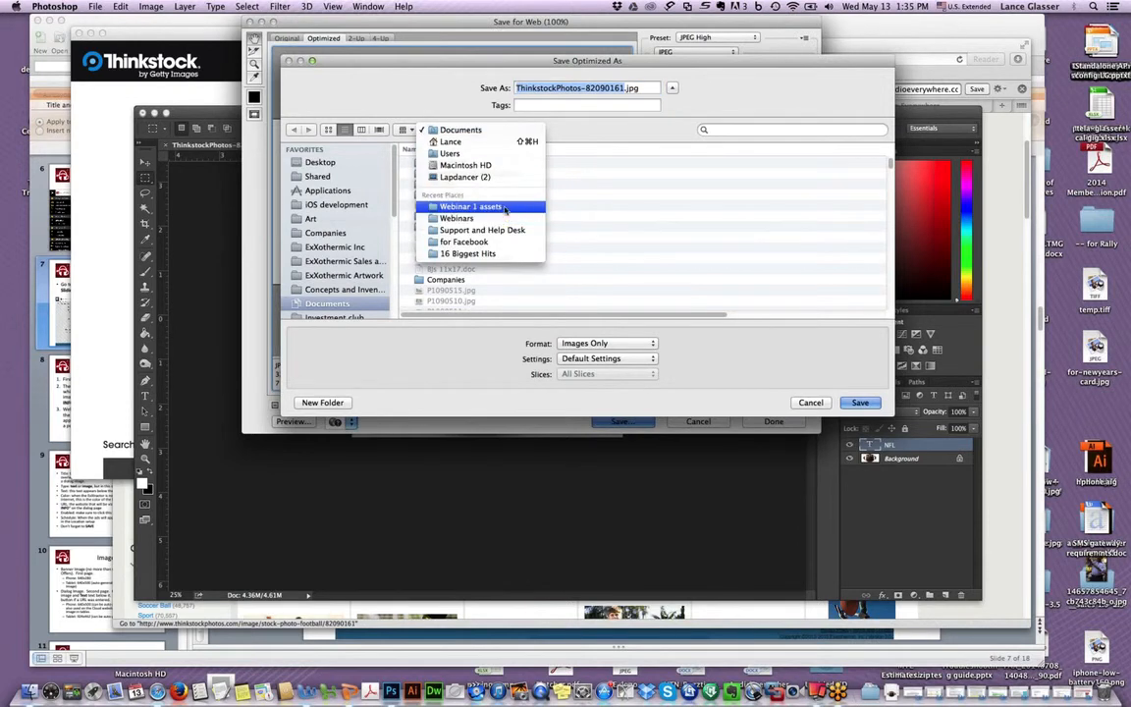
click(504, 207)
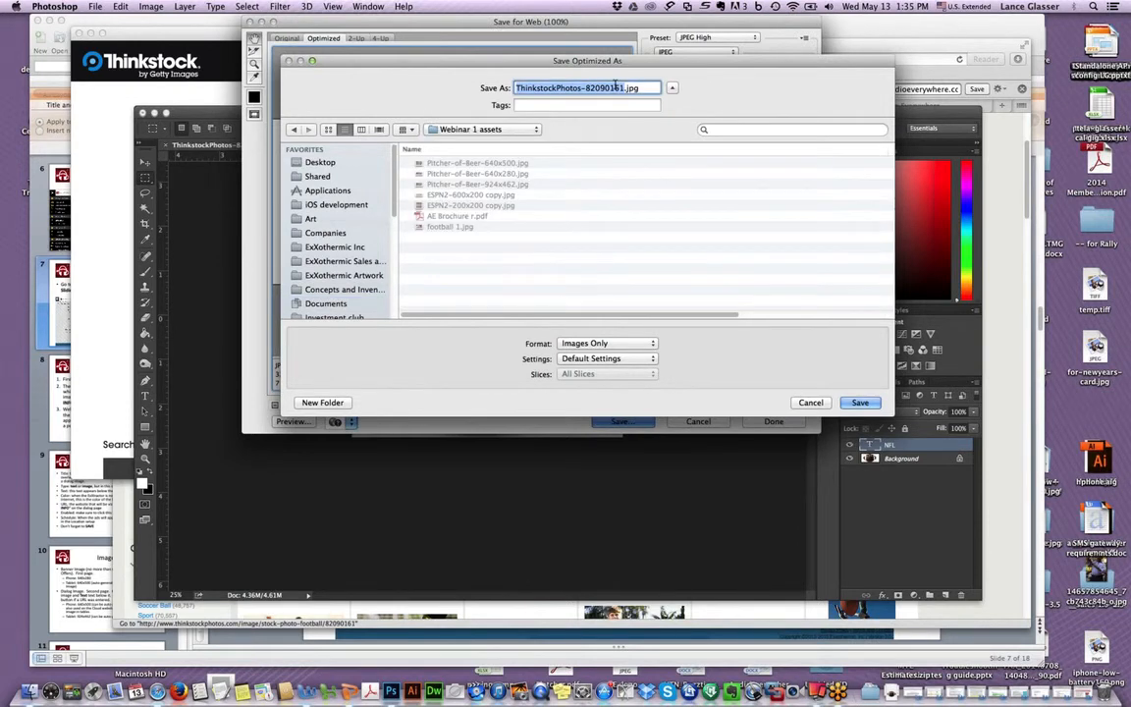
text(footba)
text(ll)
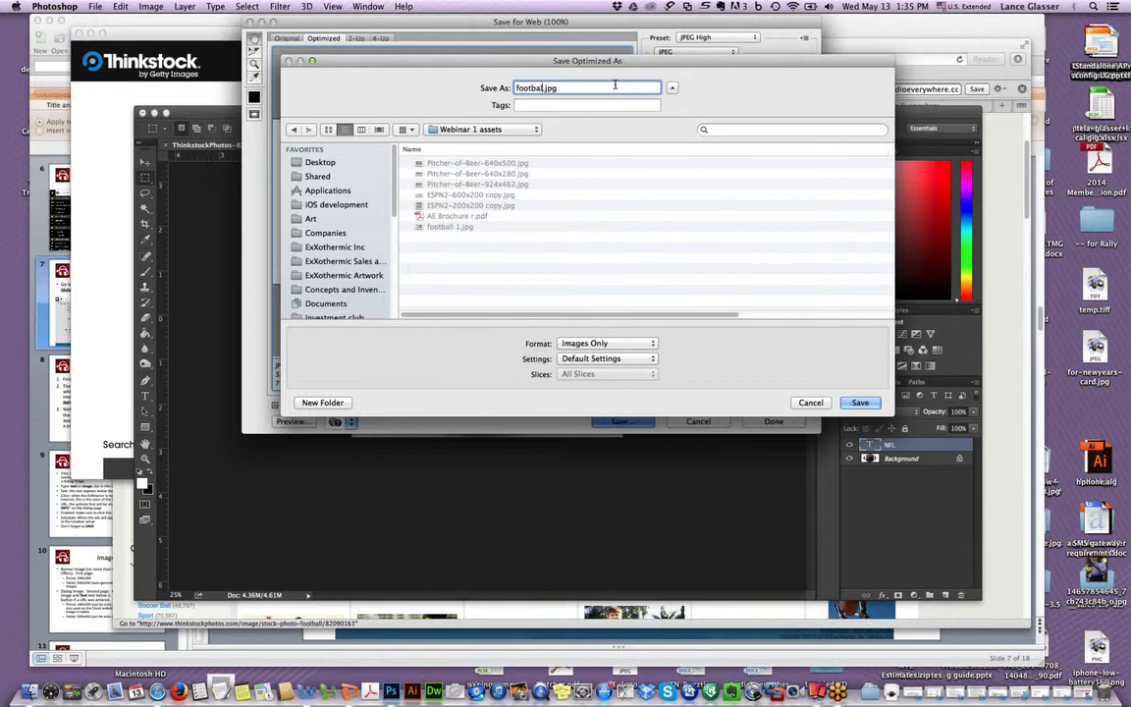
click(871, 405)
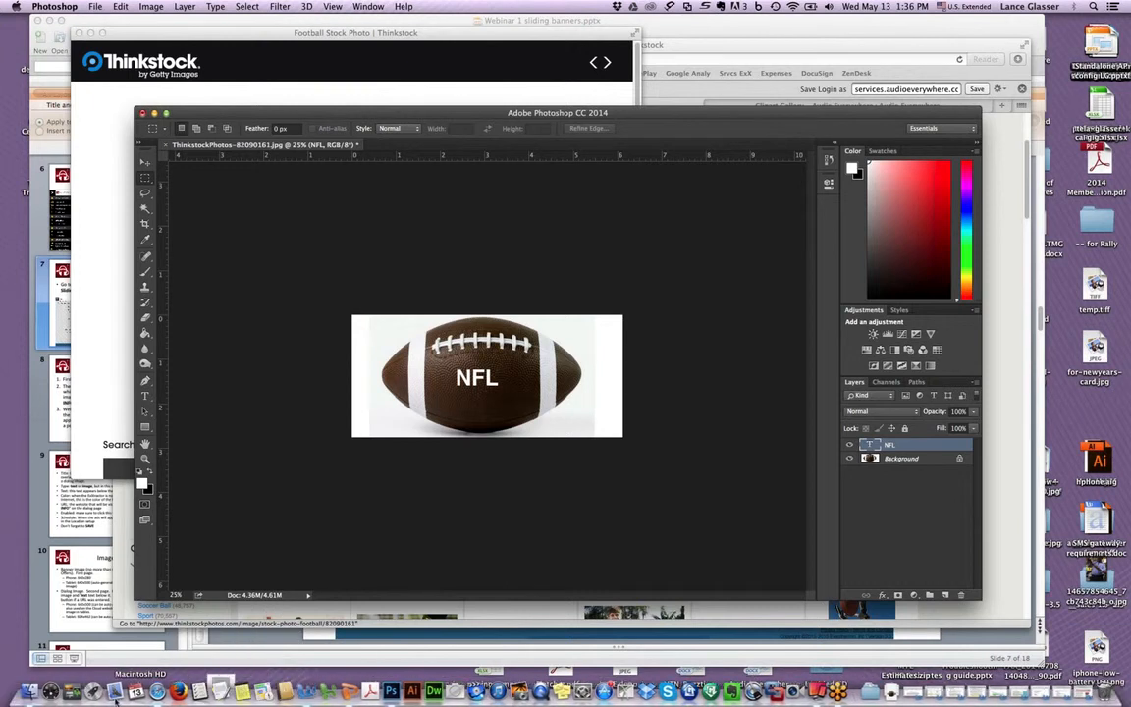
Switch to Safari, close the Thinkstock photo window and open the Create Sliding Banner page in ExXothermic Cloud Service.
click(159, 695)
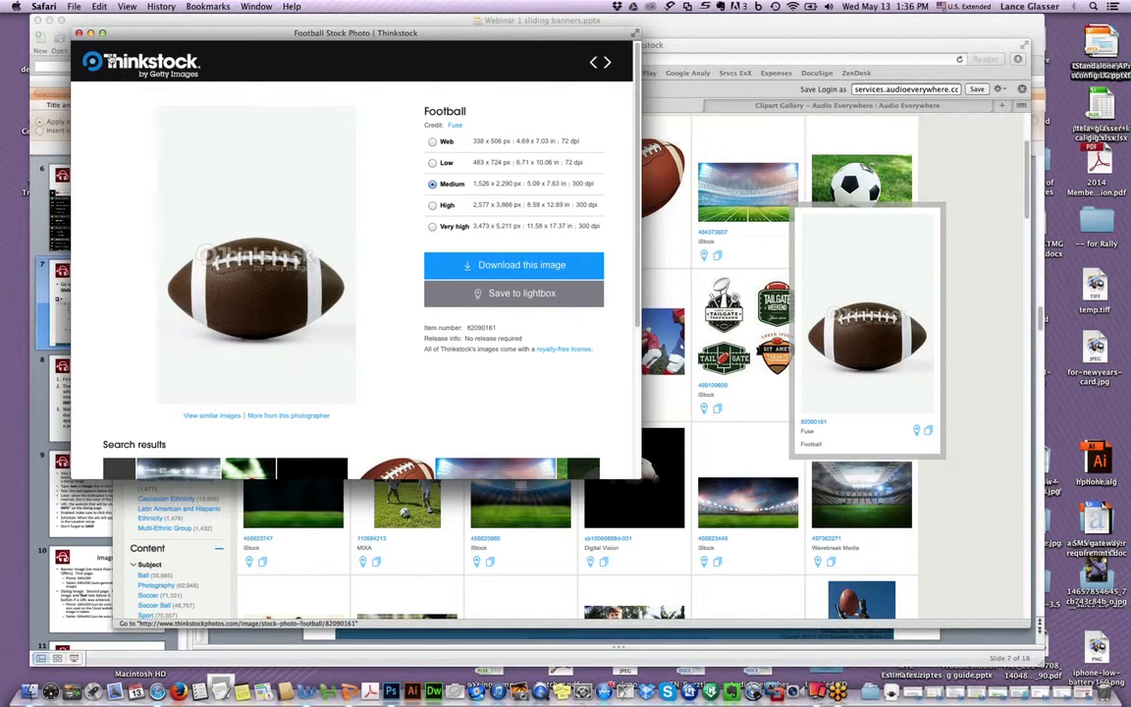
click(79, 33)
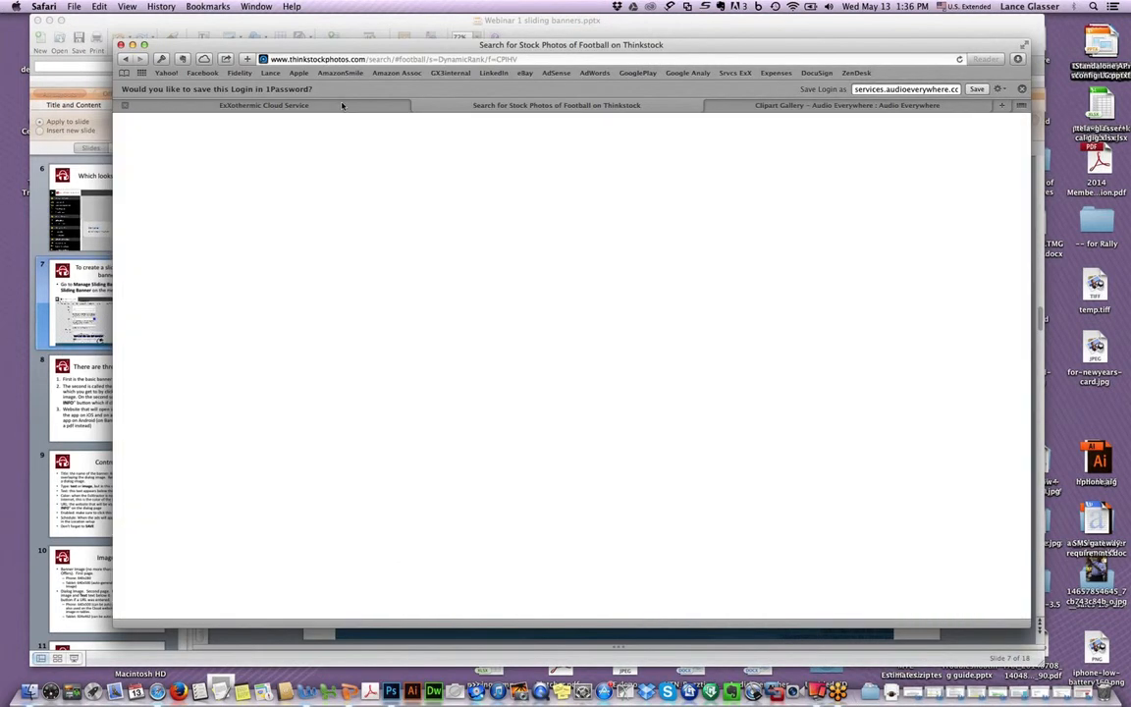
click(341, 105)
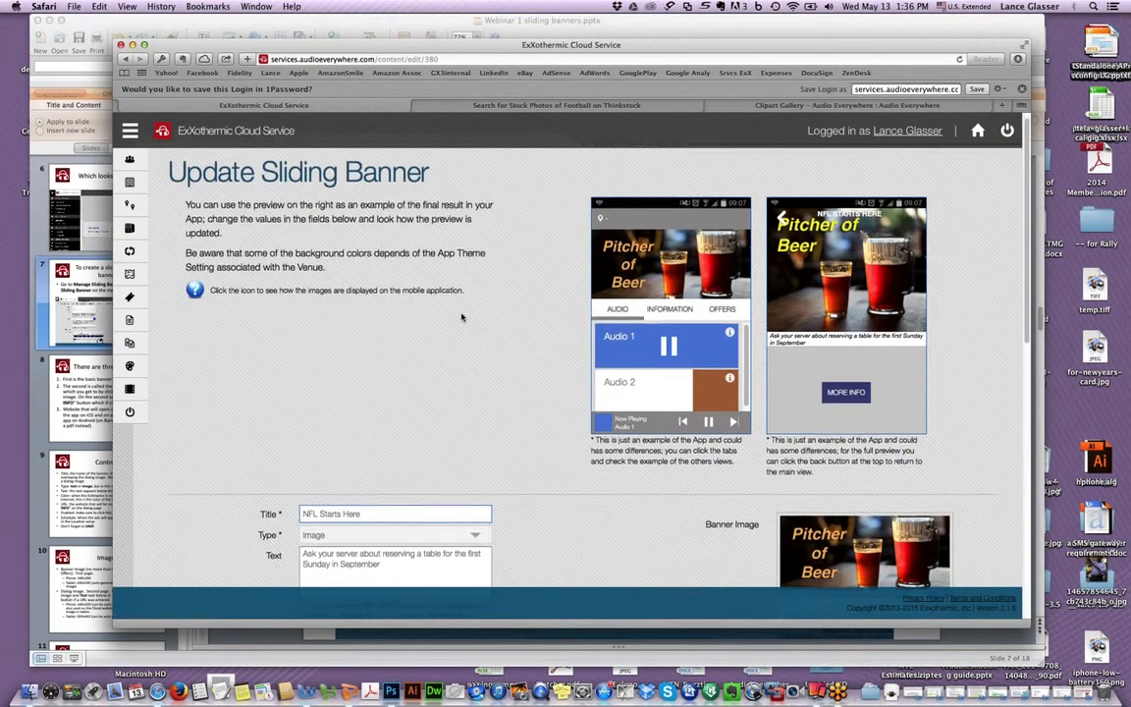
scroll(360, 288, down, 2)
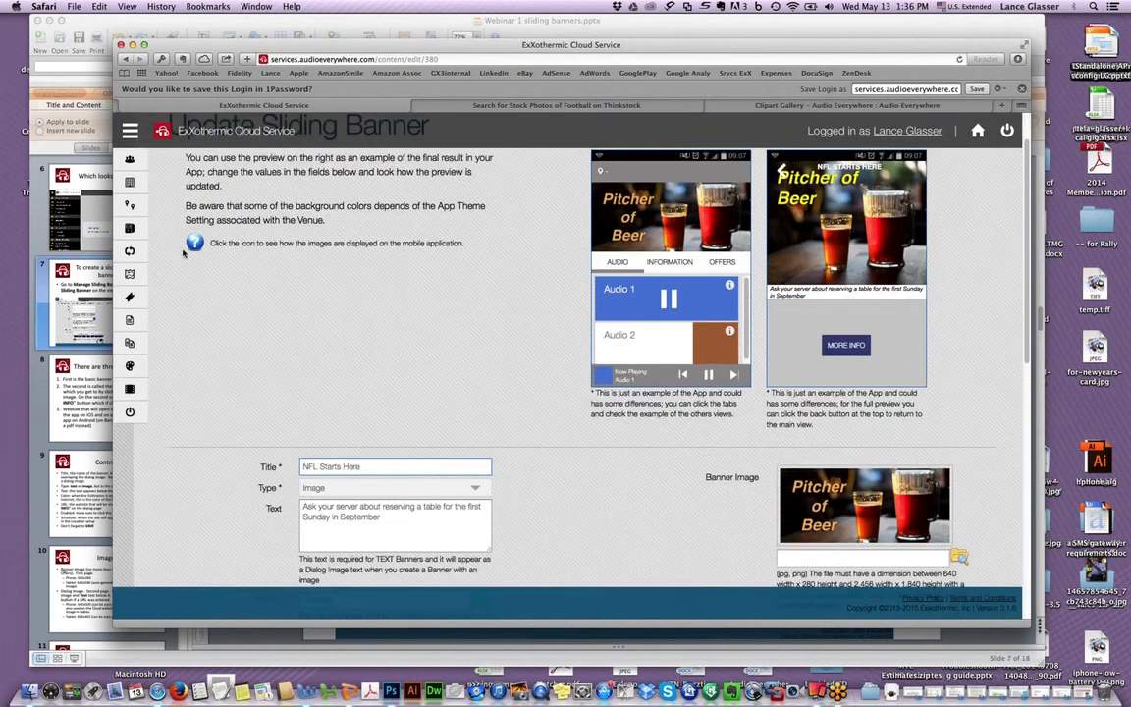
click(130, 130)
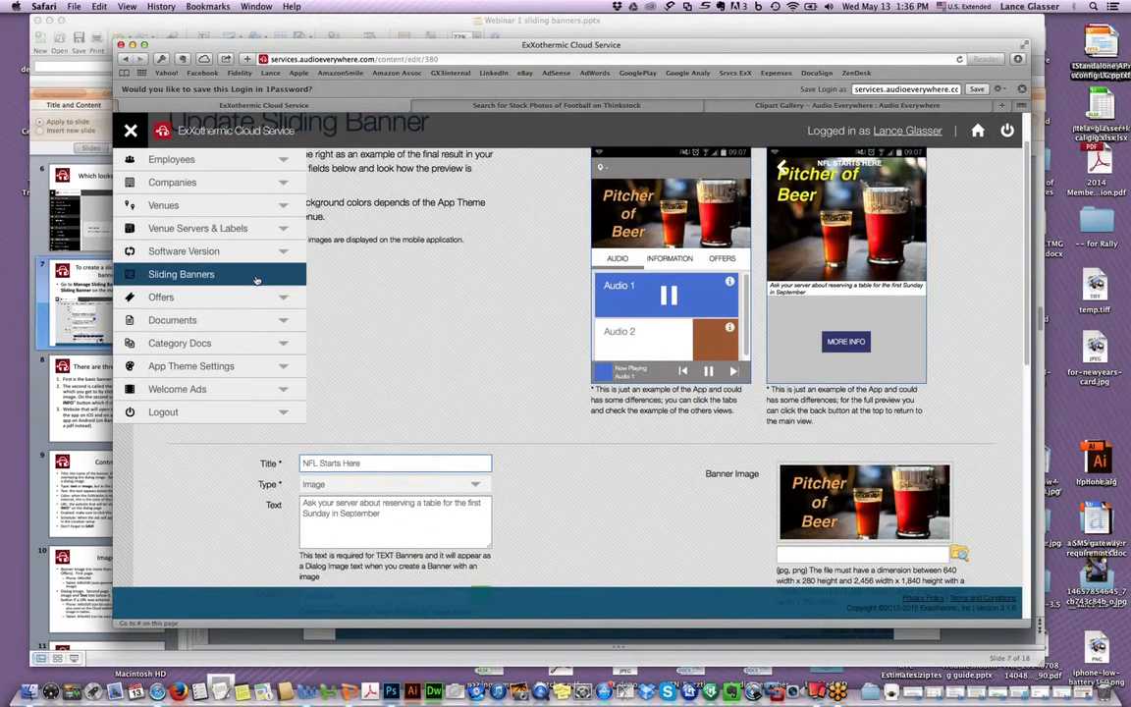
click(196, 274)
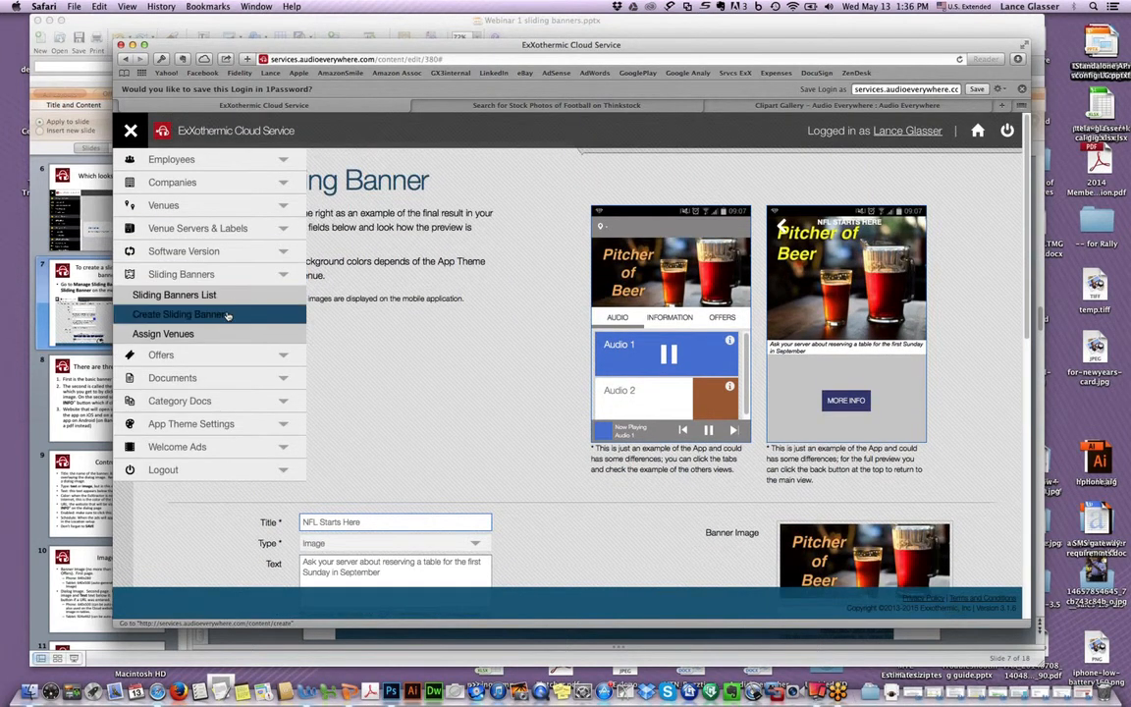
click(227, 315)
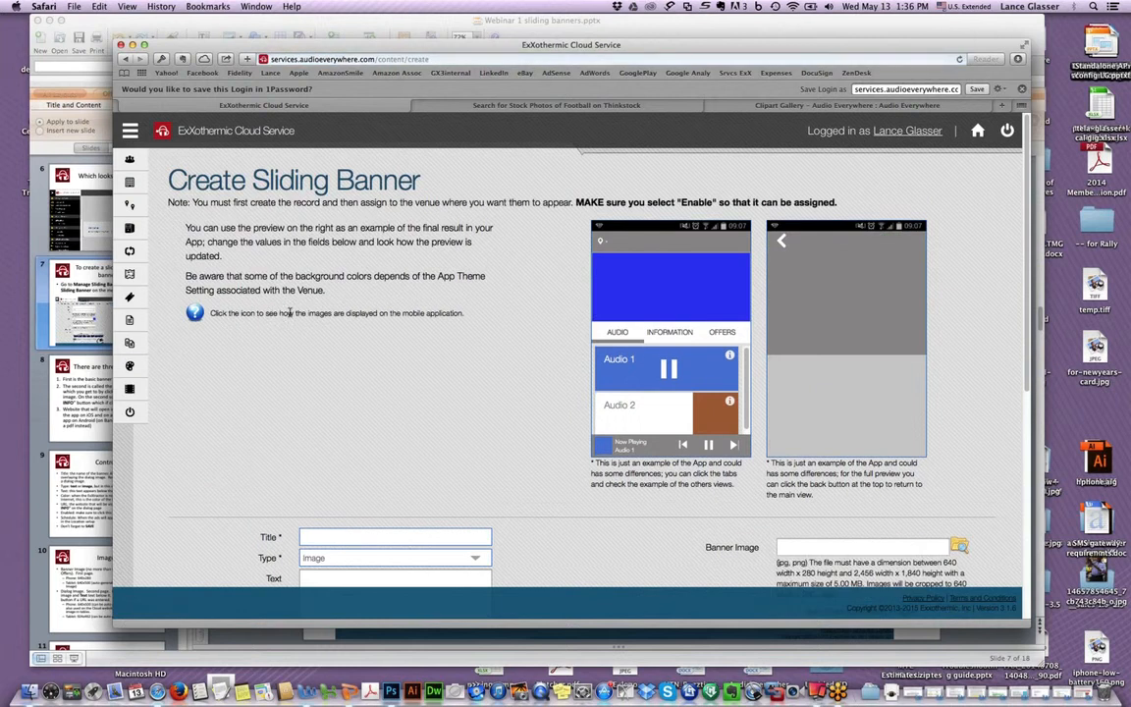
Title the new sliding banner "NFL is coming" and enter "be here" as its text.
scroll(319, 355, down, 3)
click(324, 386)
text(NFL S)
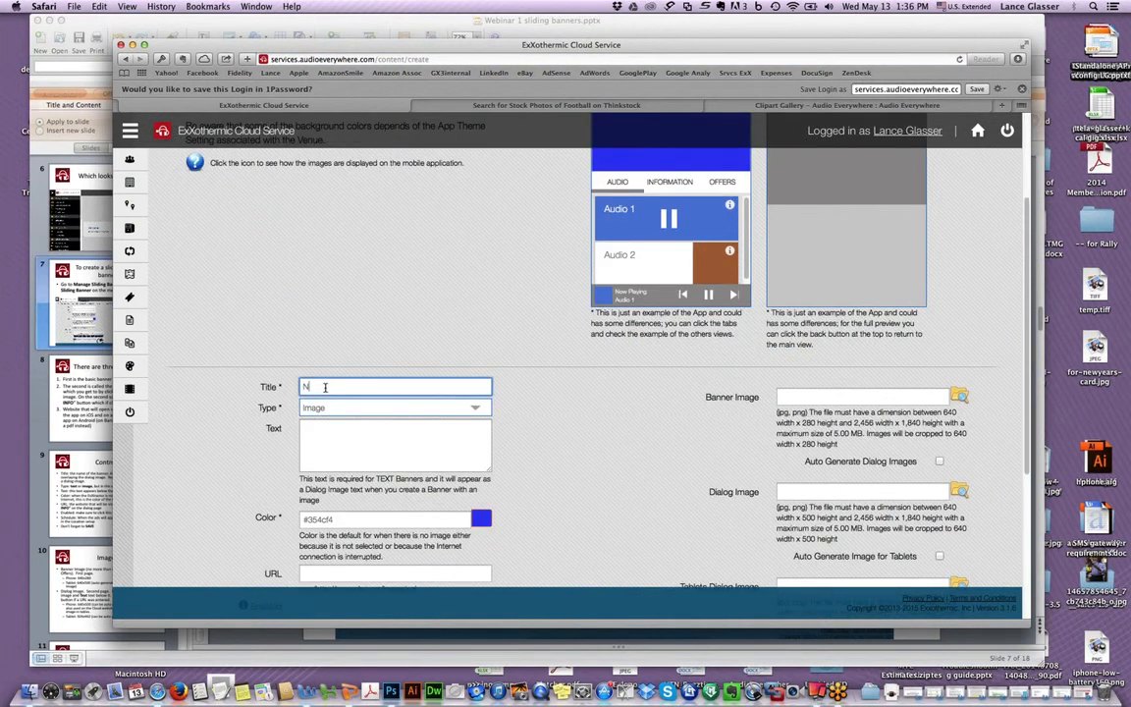
key(BackSpace)
key(BackSpace)
text(is com)
click(421, 434)
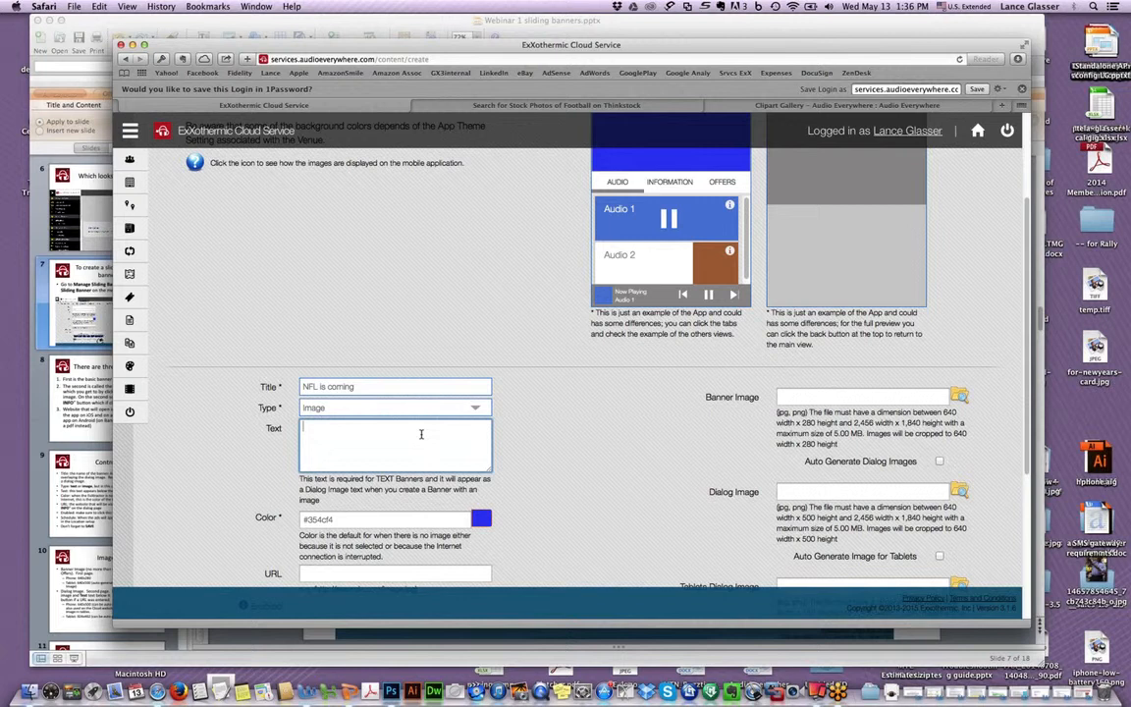
text(be here)
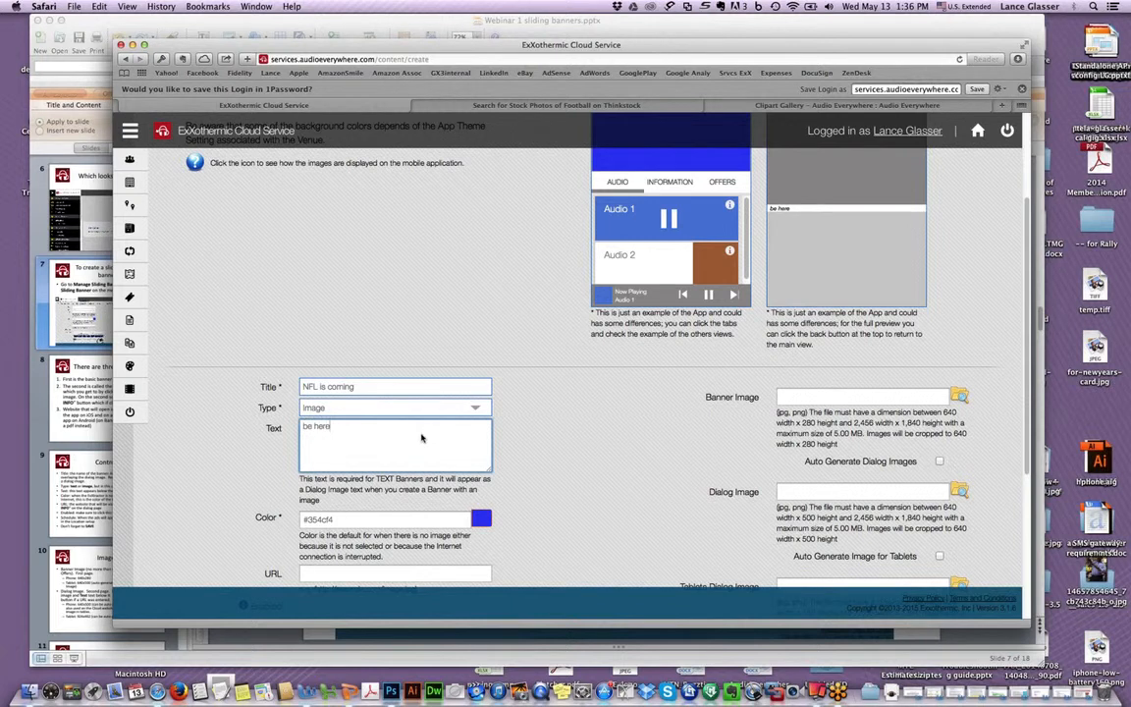
Choose football.jpg from the Webinar 1 assets folder as the banner image.
scroll(421, 438, down, 3)
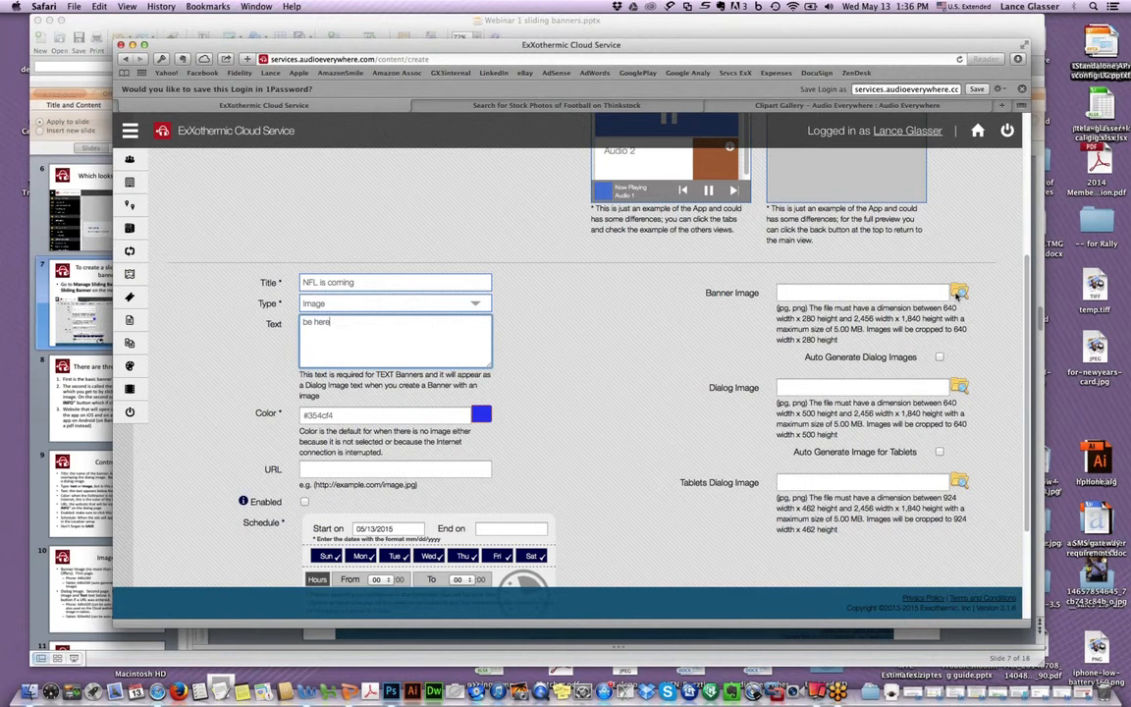
click(958, 292)
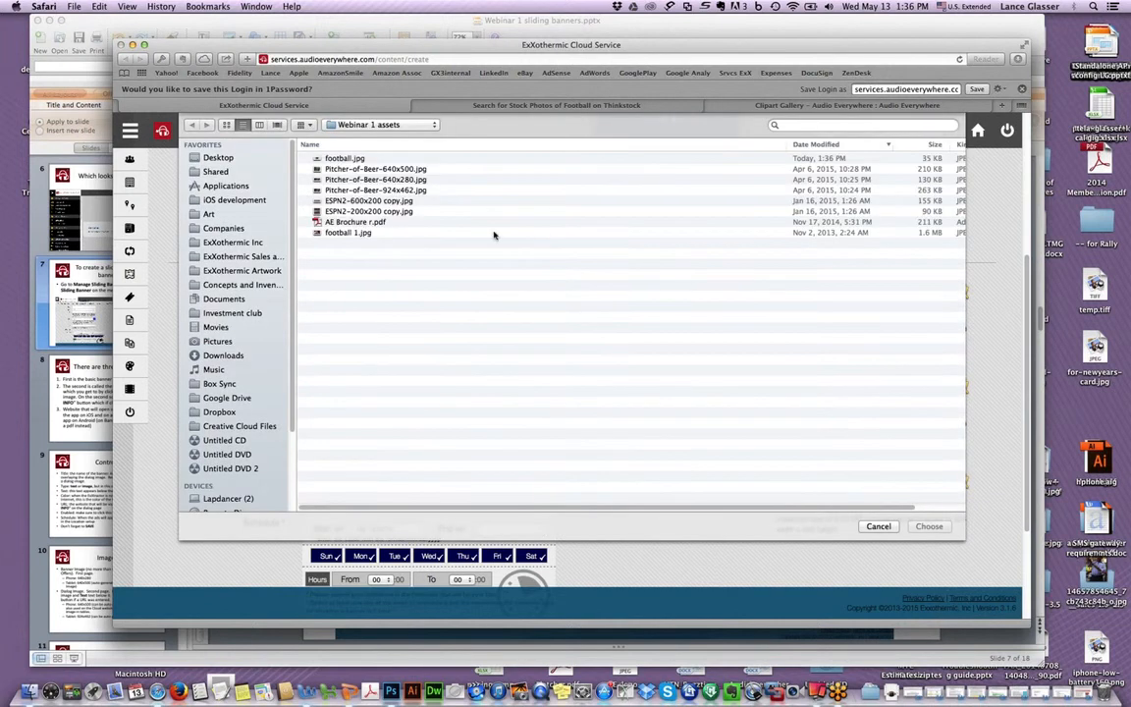
click(360, 234)
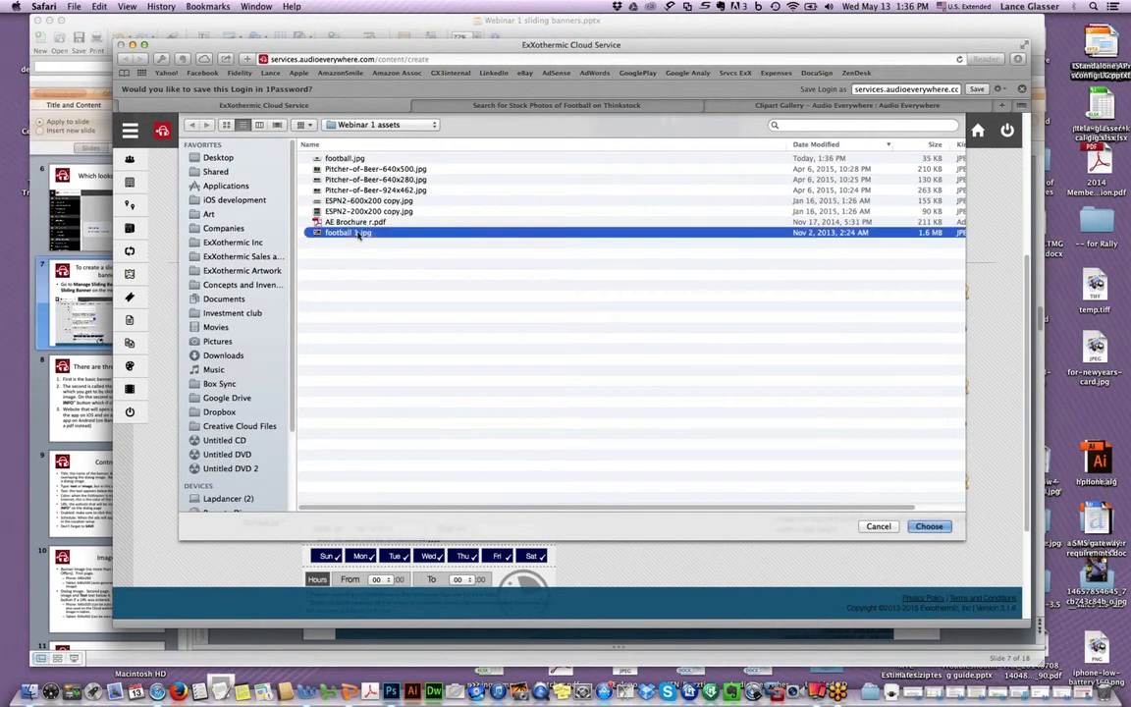
click(364, 159)
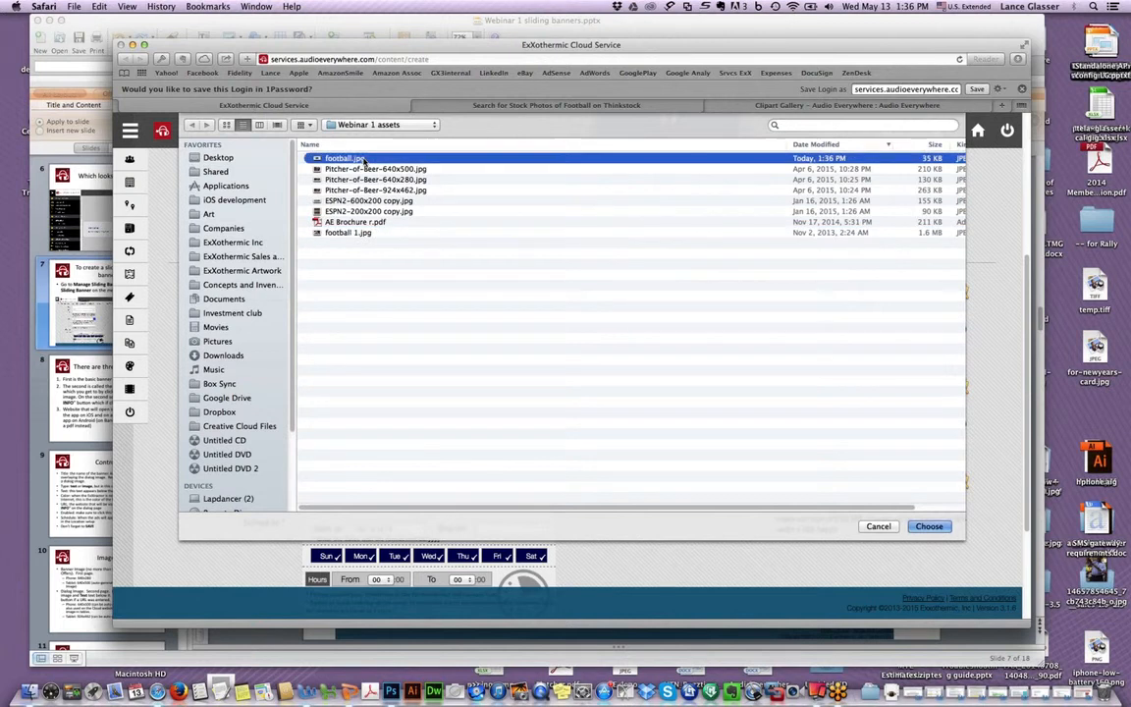
click(929, 526)
Turn on Auto Generate Dialog Images and check the banner and dialog previews.
scroll(820, 478, down, 3)
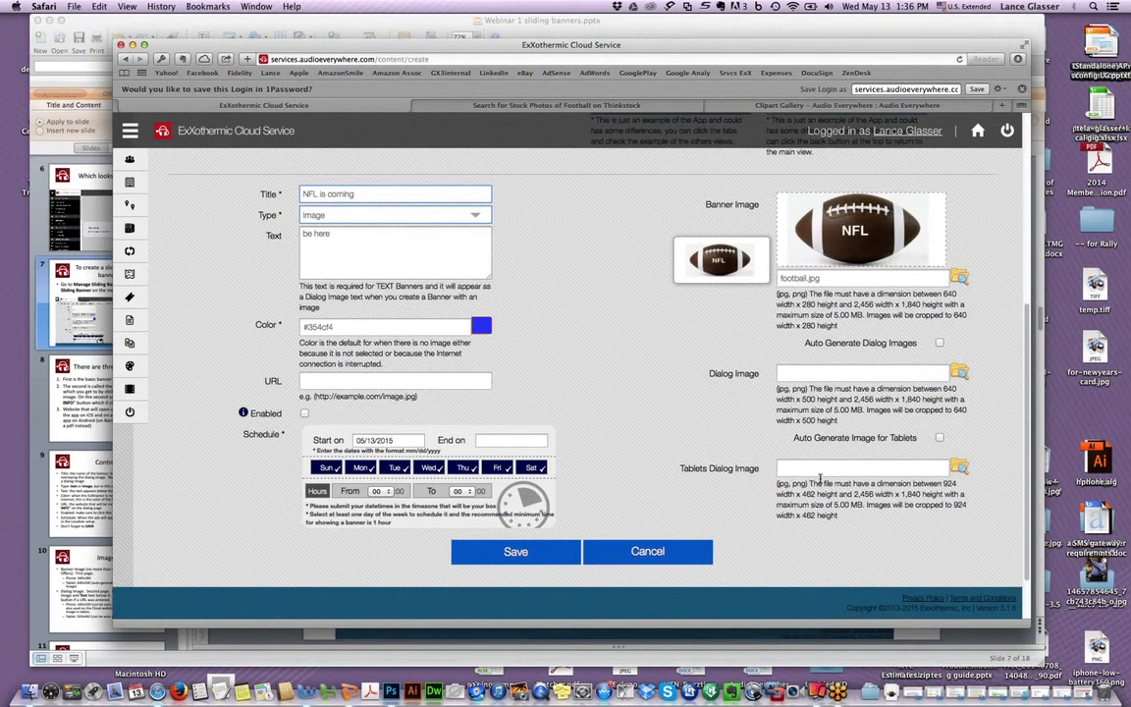
click(938, 343)
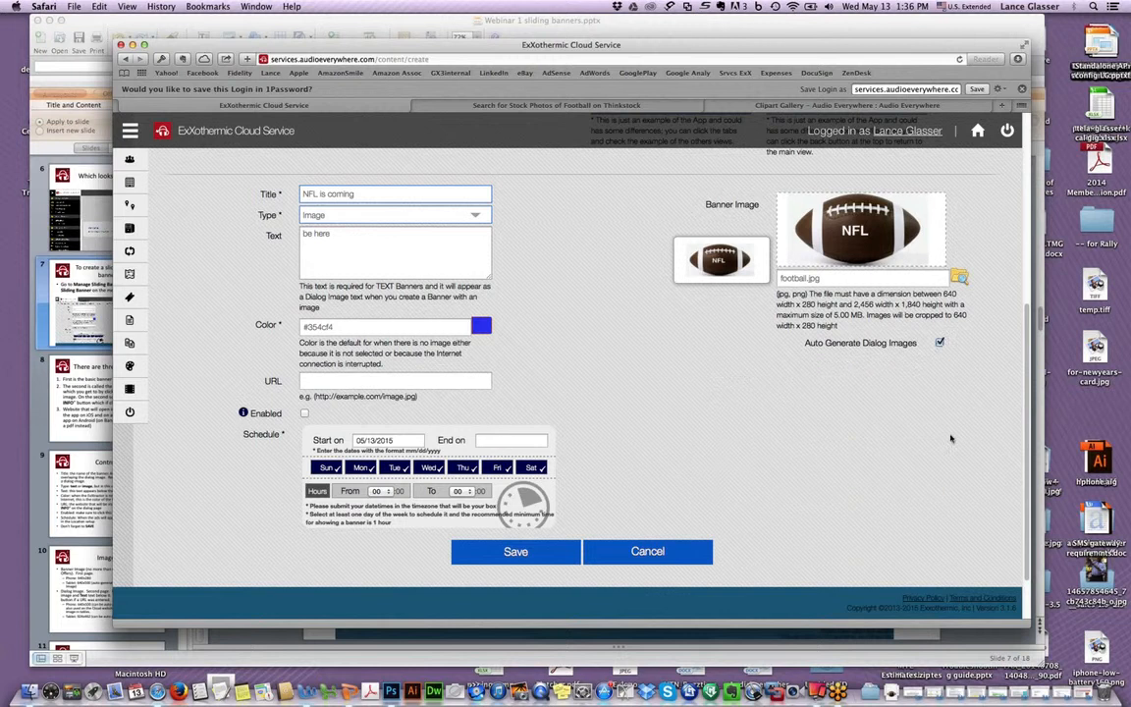
scroll(813, 432, up, 5)
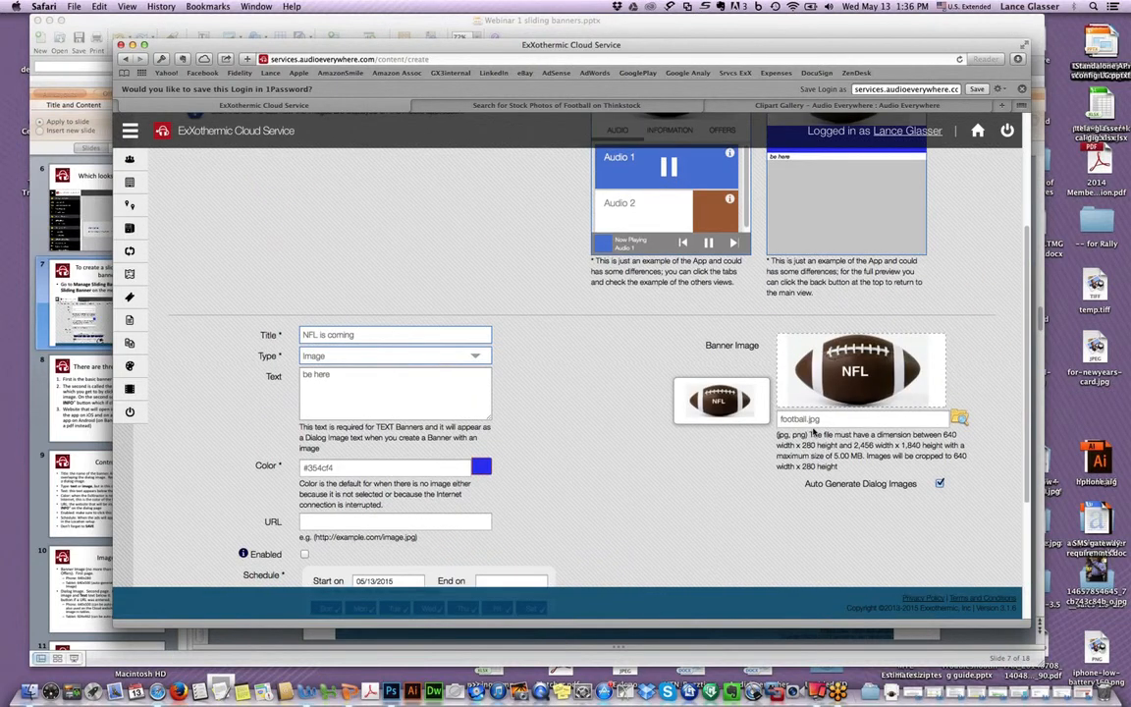
scroll(812, 432, up, 7)
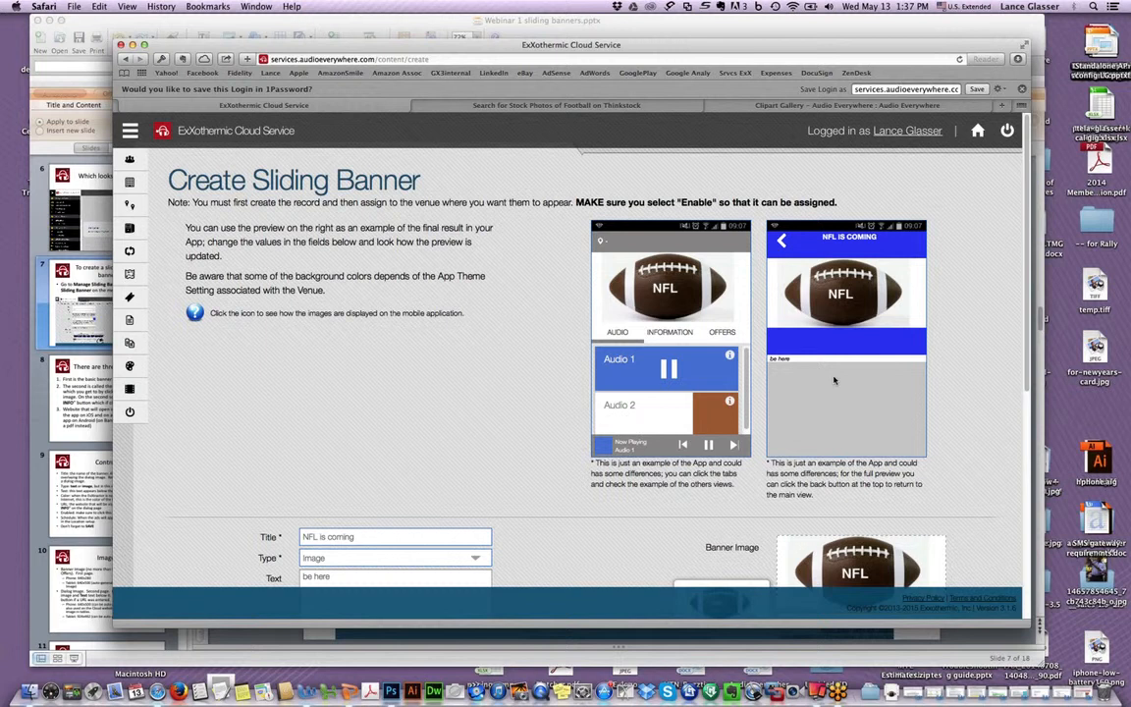
Enable the sliding banner, recheck its preview and save it.
scroll(834, 380, down, 5)
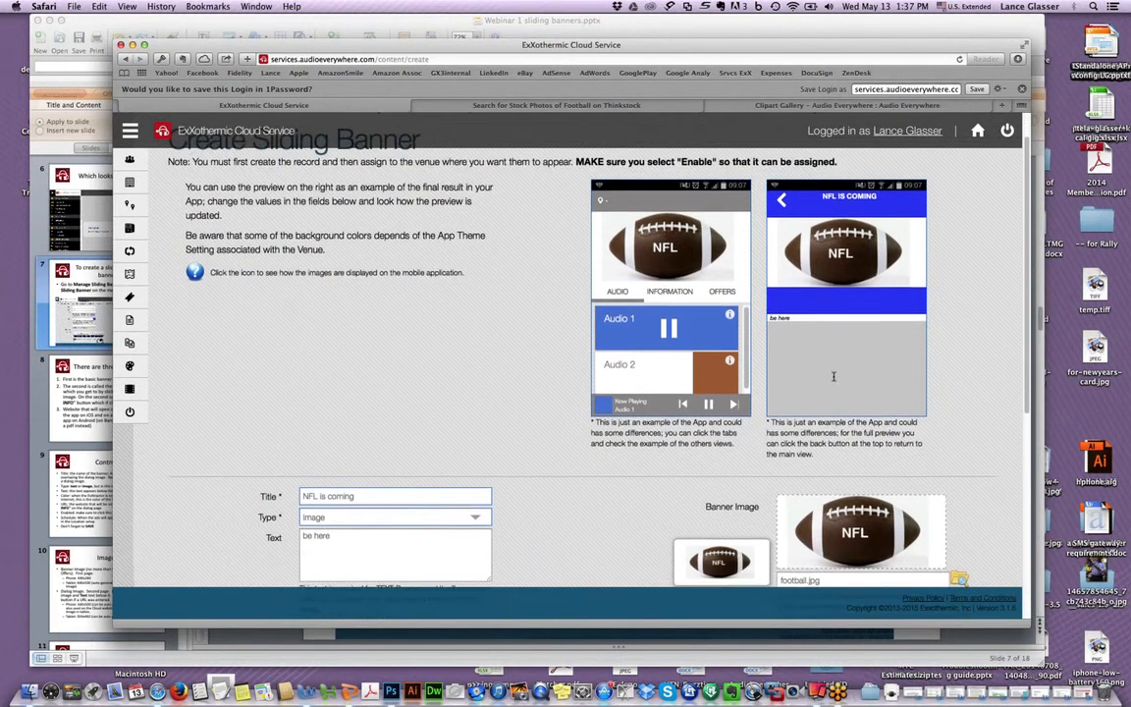
scroll(834, 379, down, 4)
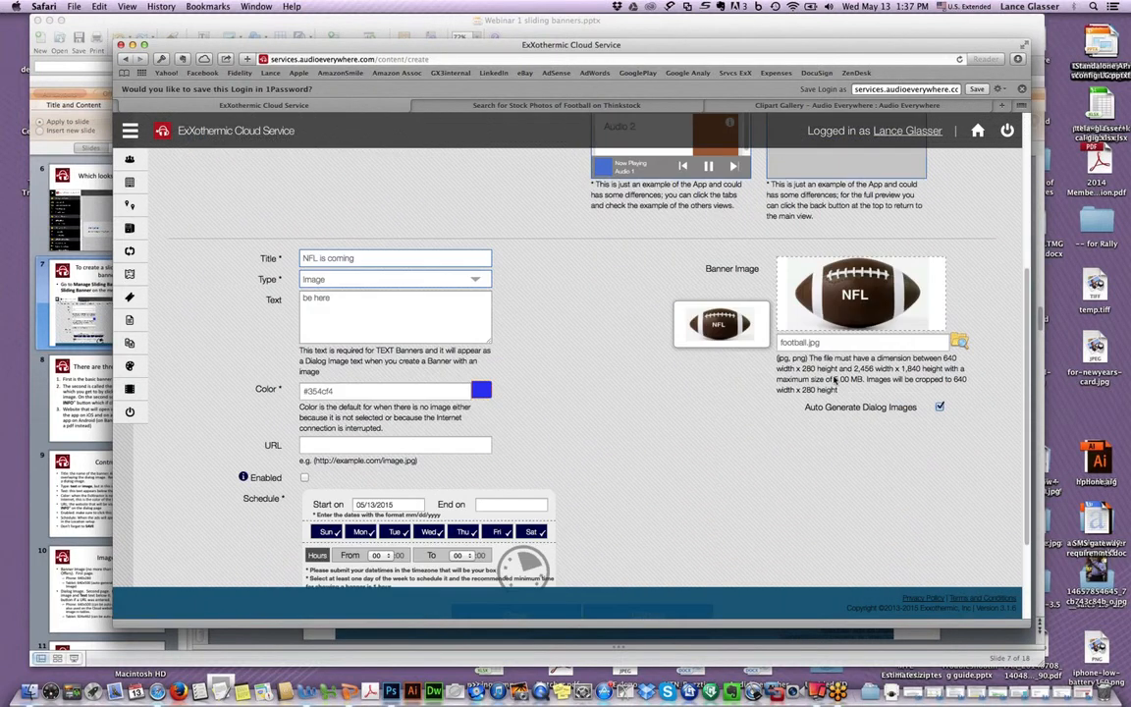
scroll(833, 380, down, 3)
click(304, 405)
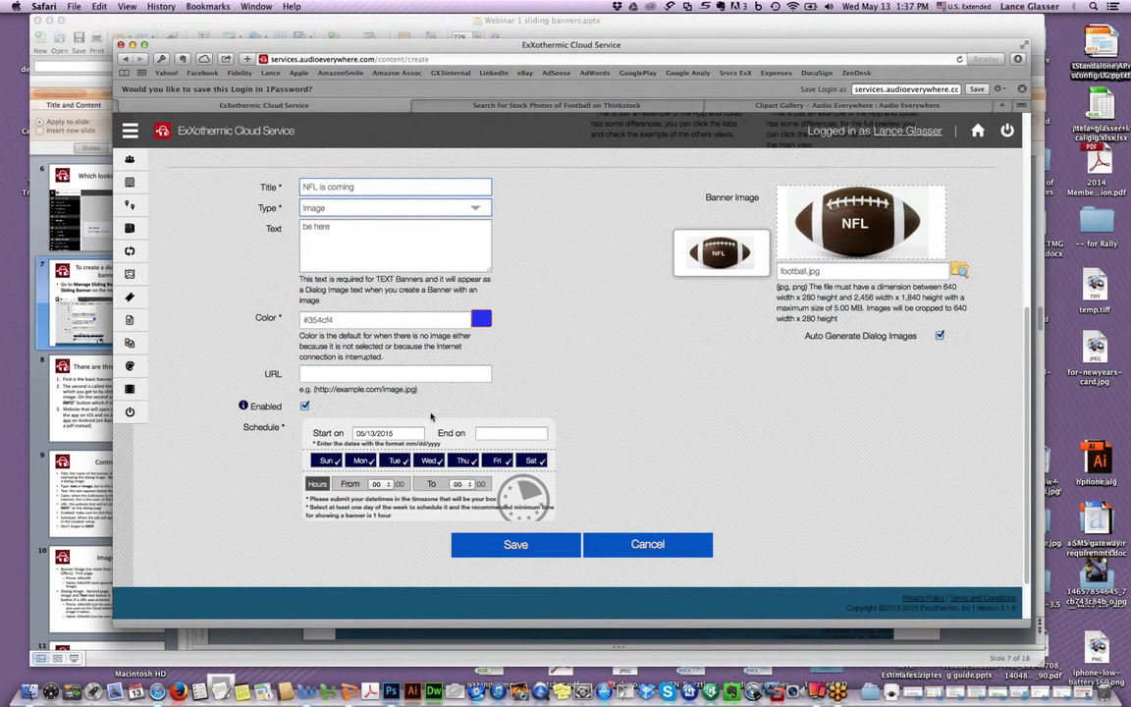
scroll(432, 412, up, 10)
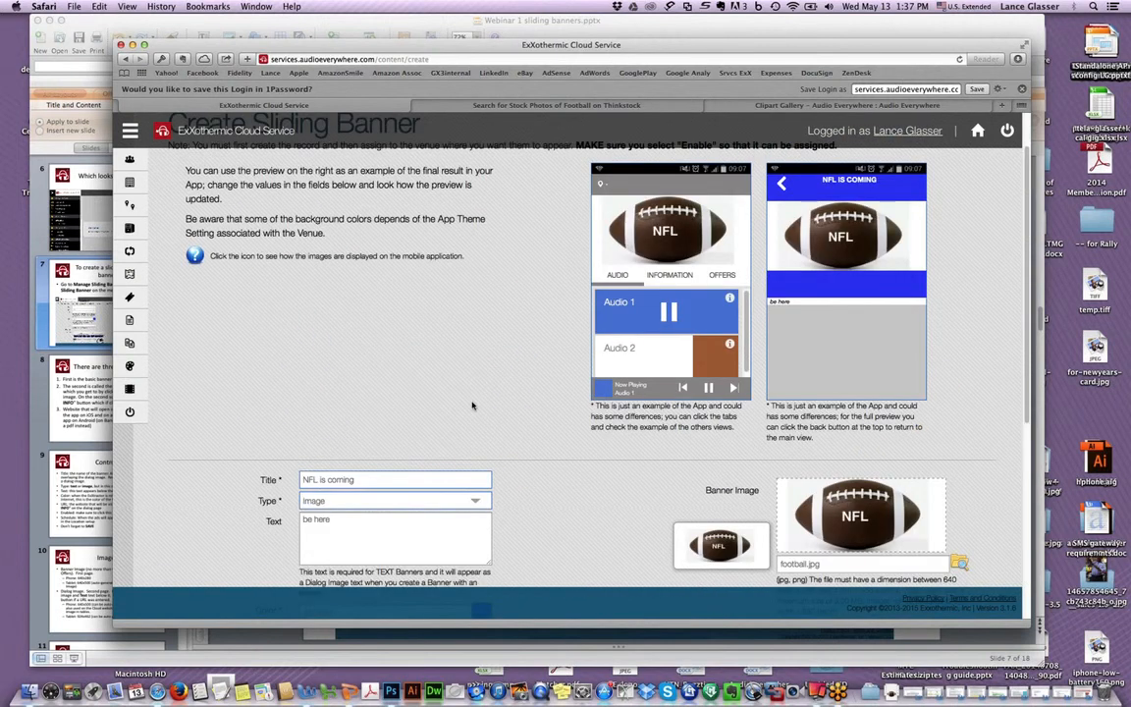
scroll(472, 405, down, 12)
click(484, 481)
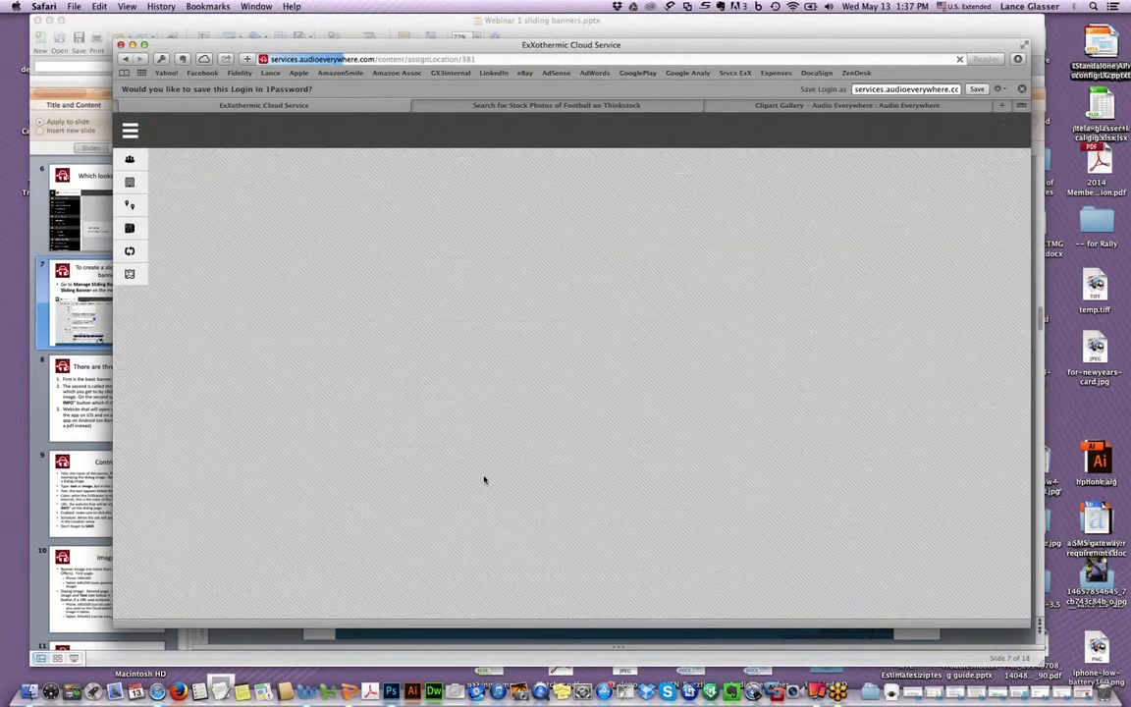
Assign the "NFL is coming" banner to the Demo 17 venue and save the assignment.
scroll(485, 391, down, 10)
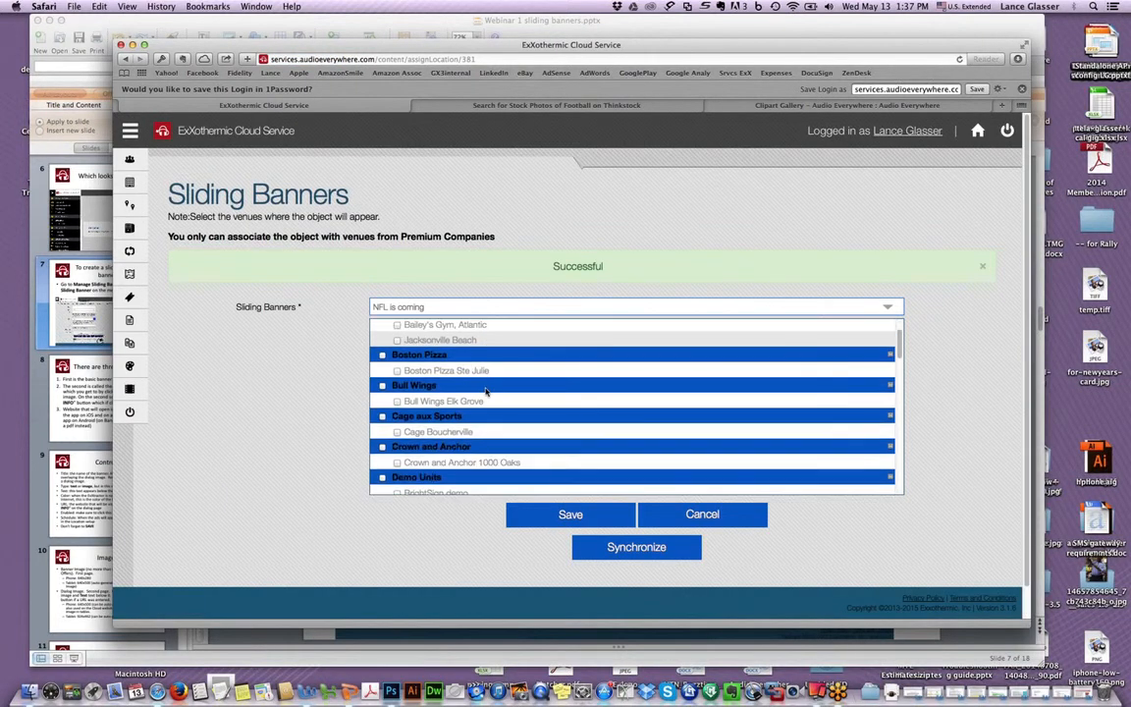
scroll(412, 413, up, 5)
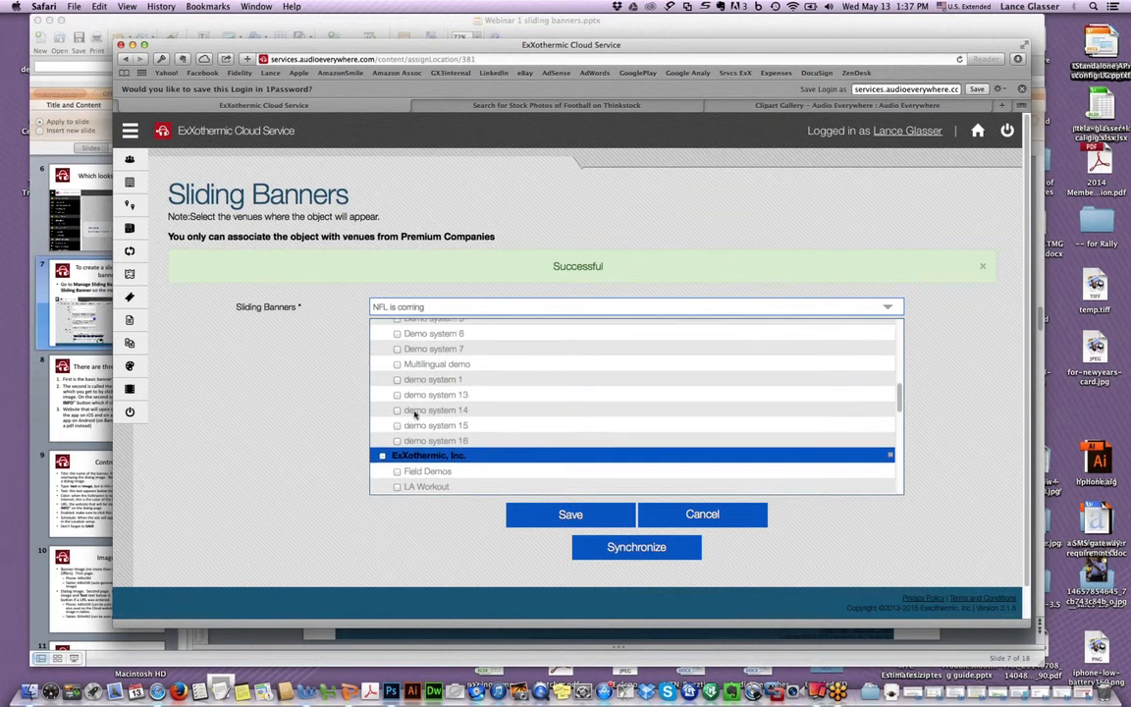
scroll(412, 412, up, 2)
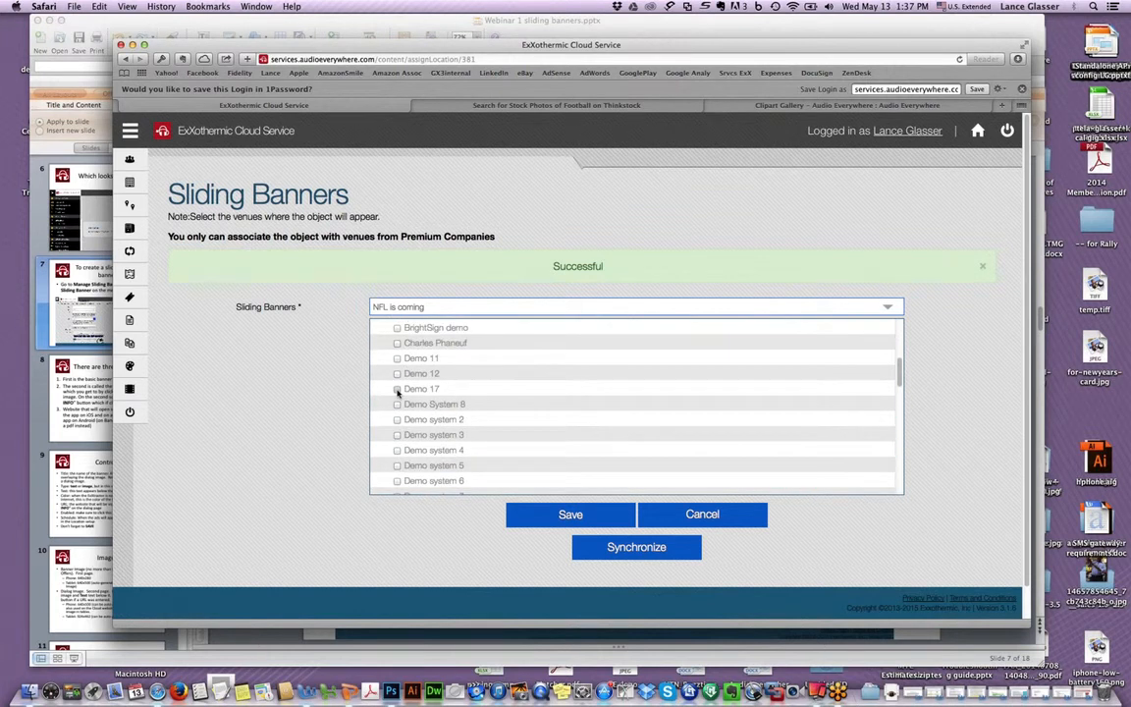
click(397, 389)
click(539, 523)
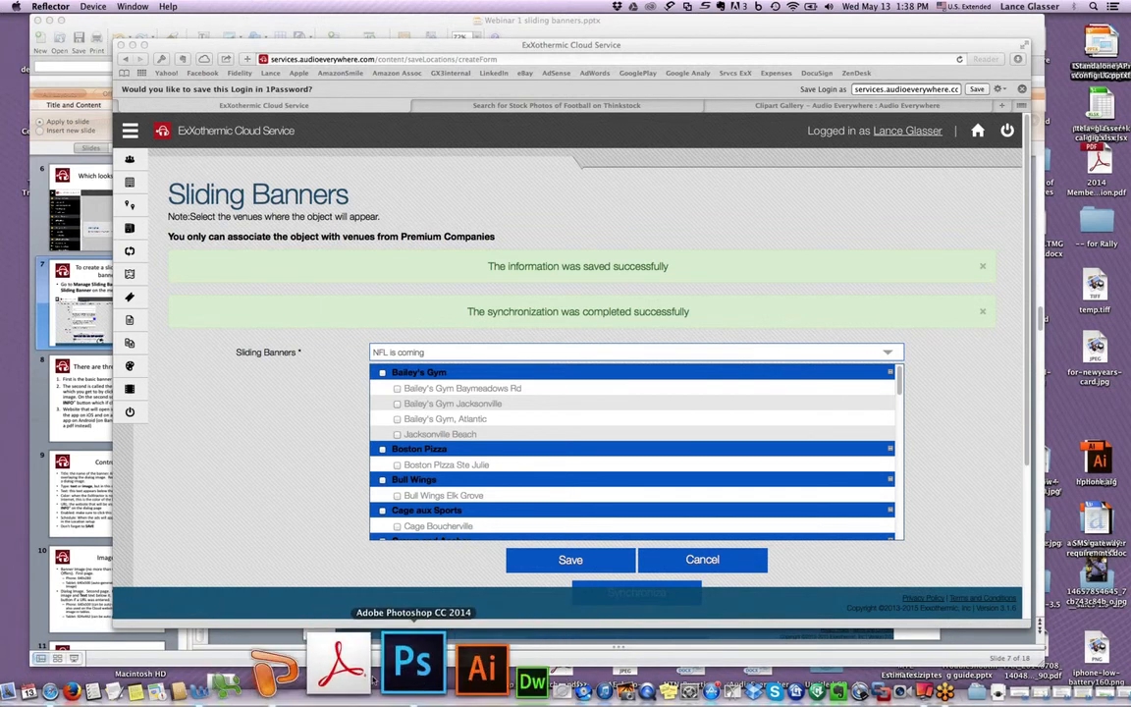
Switch to the PowerPoint presentation and show slide 8, "There are three screens".
click(316, 678)
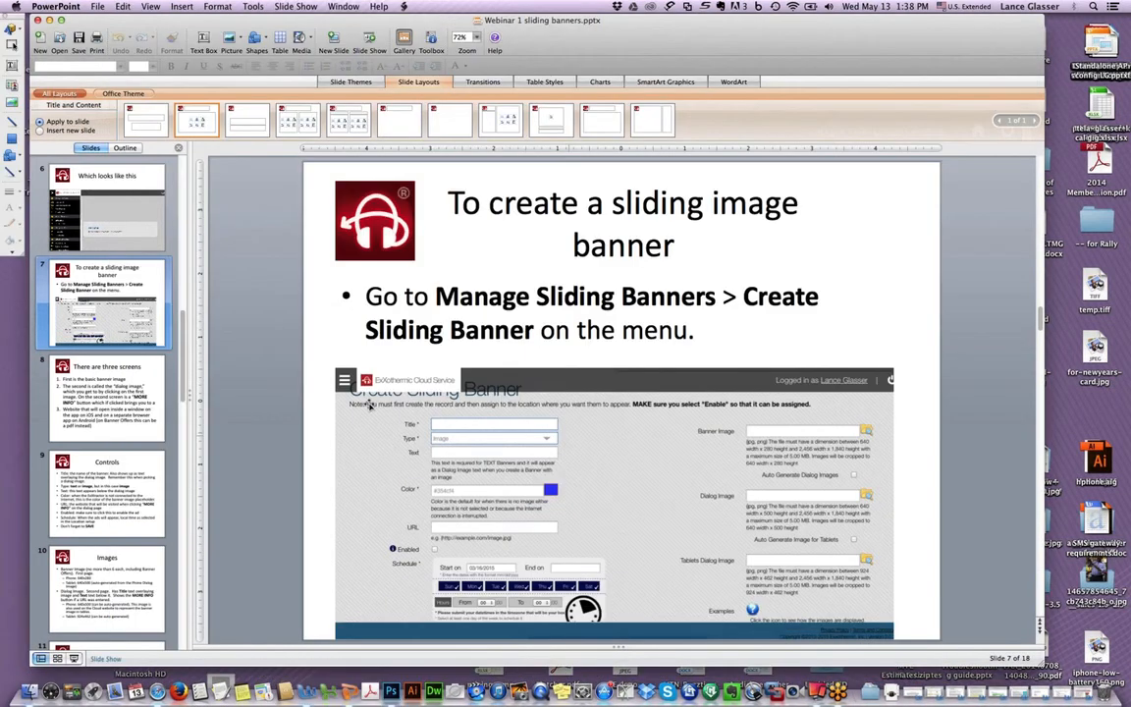
click(147, 365)
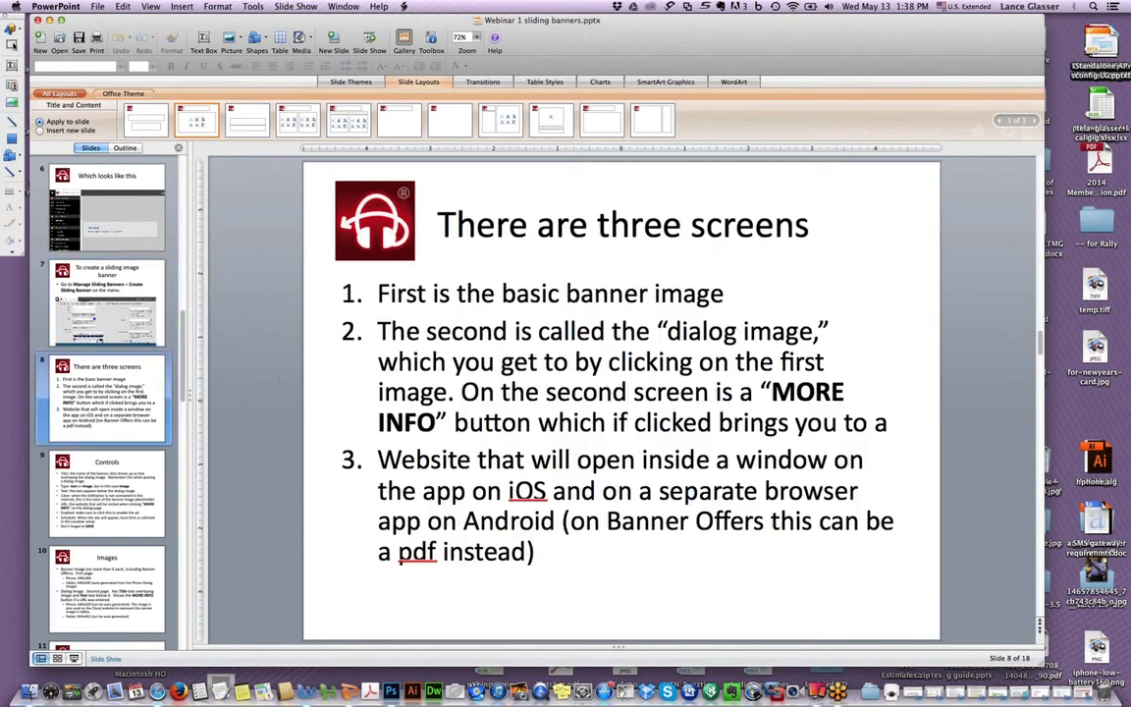